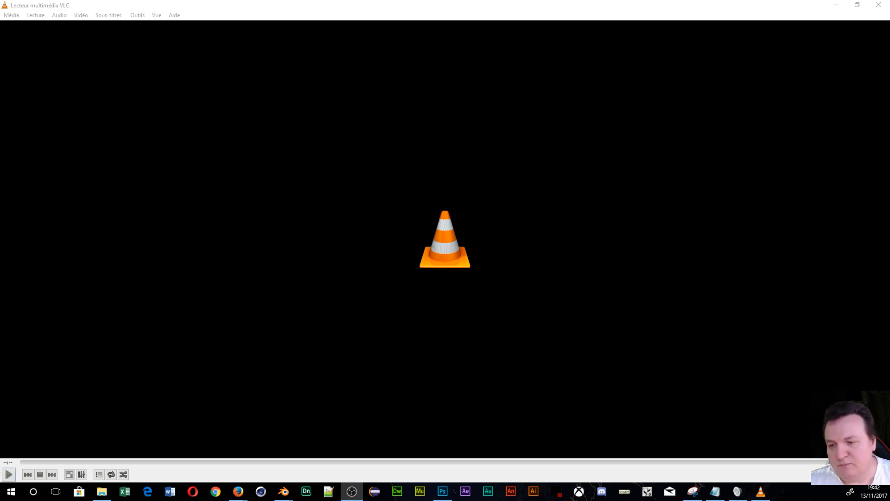
{"action": "left_click", "coordinate": [9, 474]}
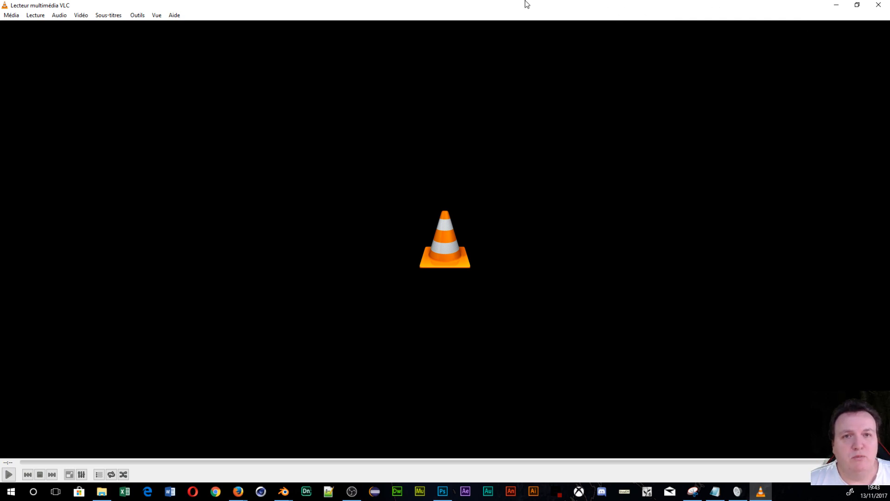
{"action": "left_click_drag", "start_coordinate": [461, 16], "coordinate": [3, 241]}
{"action": "left_click_drag", "start_coordinate": [3, 2], "coordinate": [0, 0]}
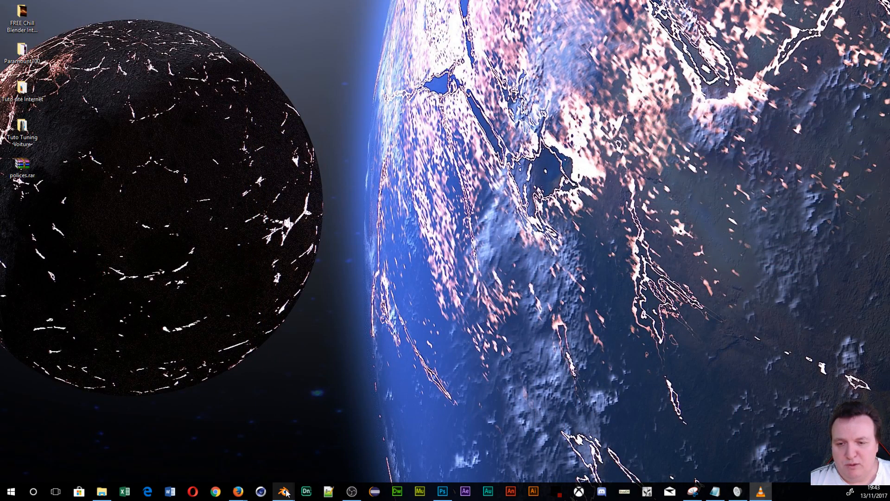
- Switch to Blender with Terre.blend and bring the Lune material's node tree into view
{"action": "mouse_move", "coordinate": [284, 490]}
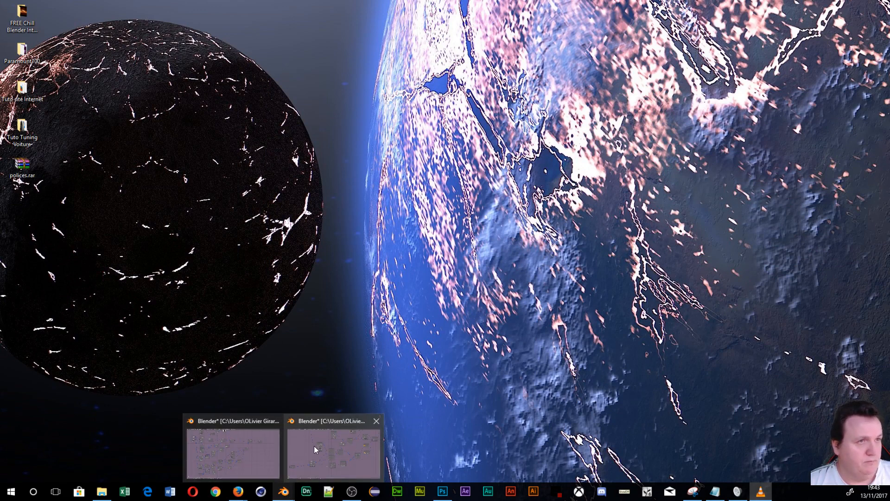
{"action": "right_click", "coordinate": [283, 490]}
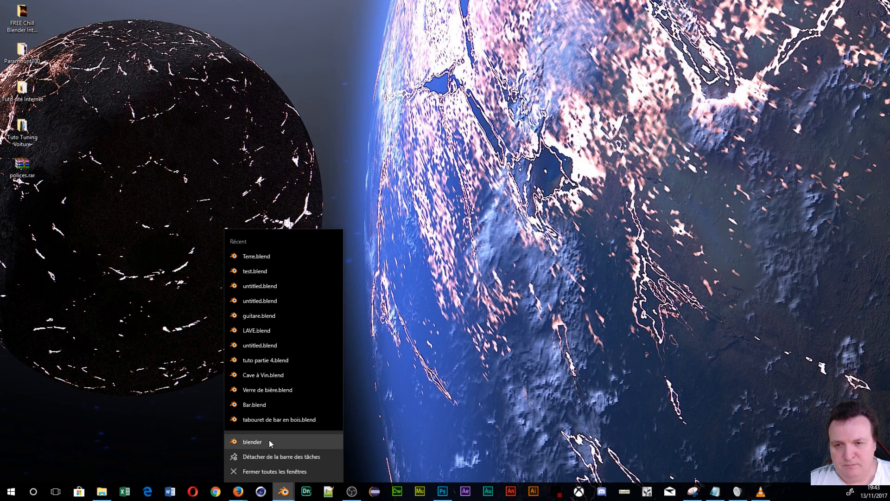
{"action": "left_click", "coordinate": [268, 440]}
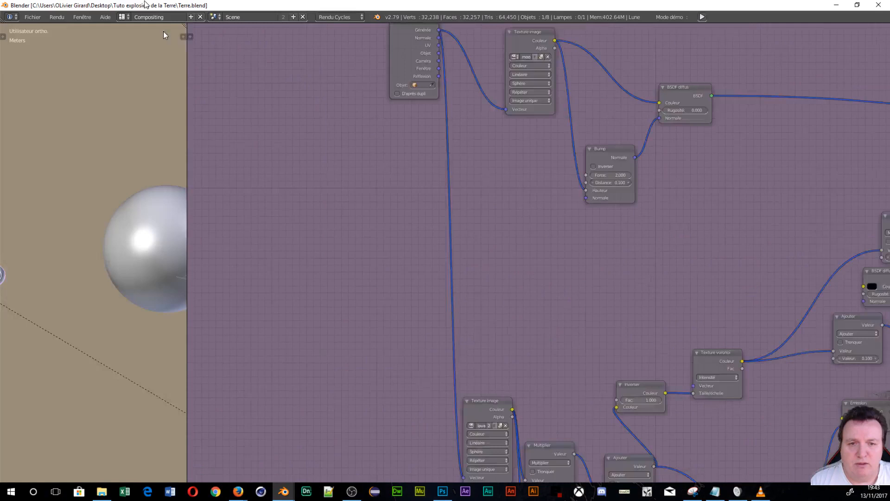
{"action": "key", "text": "Home"}
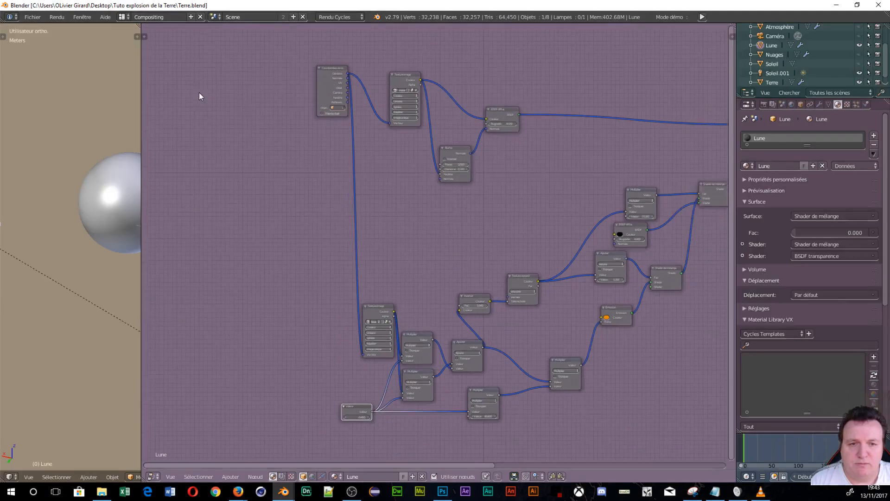
{"action": "scroll", "coordinate": [432, 392], "scroll_direction": "up", "scroll_amount": 1}
{"action": "scroll", "coordinate": [433, 394], "scroll_direction": "down", "scroll_amount": 2}
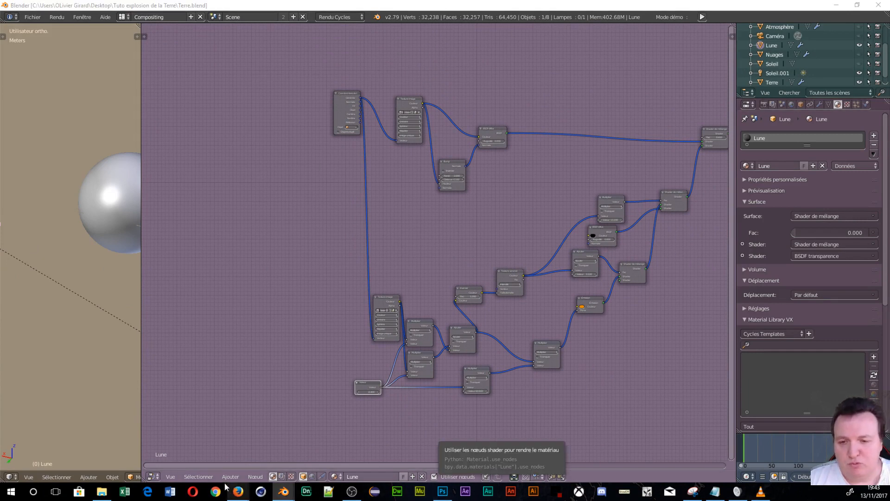
- Open the Tuto explosion de la Terre folder and view fond d'écran.jpg in Photos
{"action": "right_click", "coordinate": [100, 494]}
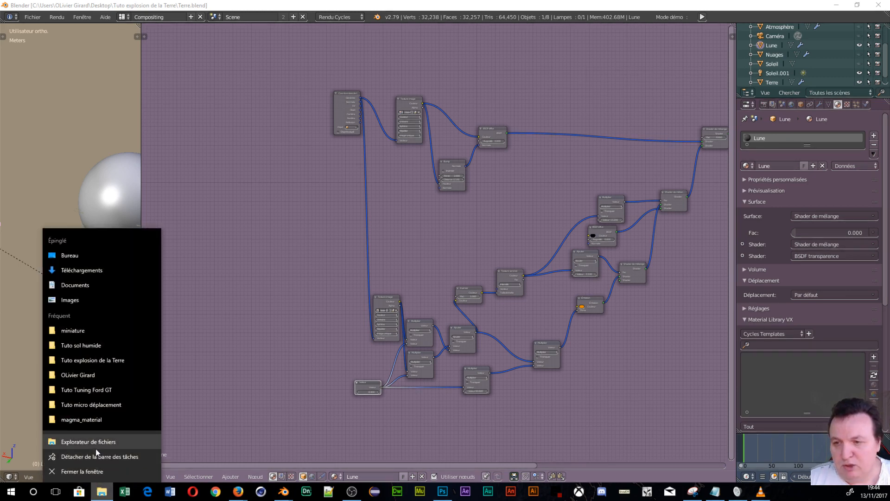
{"action": "left_click", "coordinate": [97, 358]}
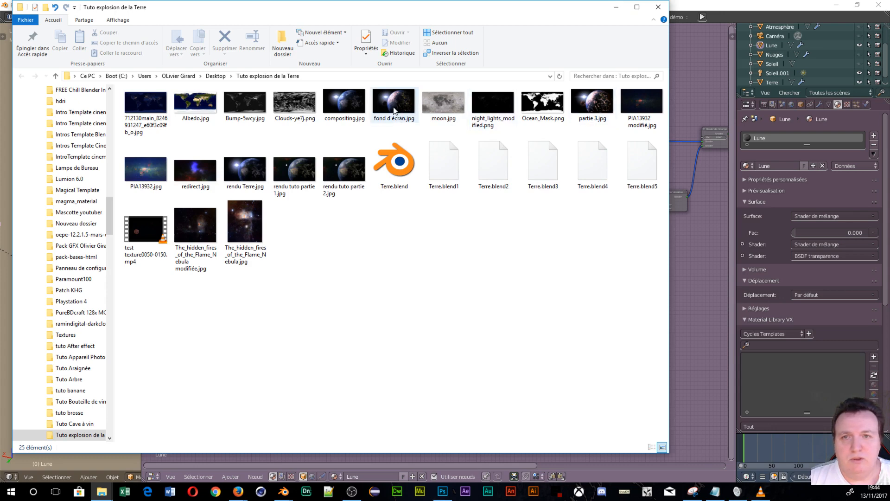
{"action": "right_click", "coordinate": [386, 120]}
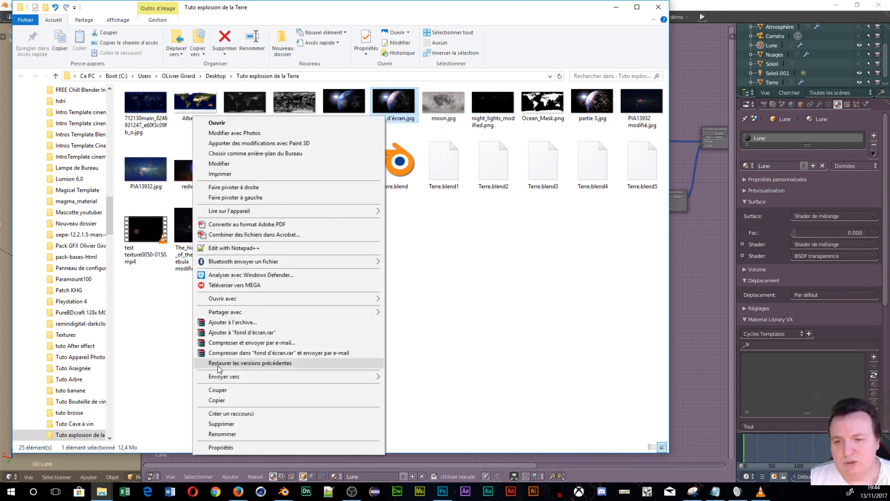
{"action": "mouse_move", "coordinate": [230, 300]}
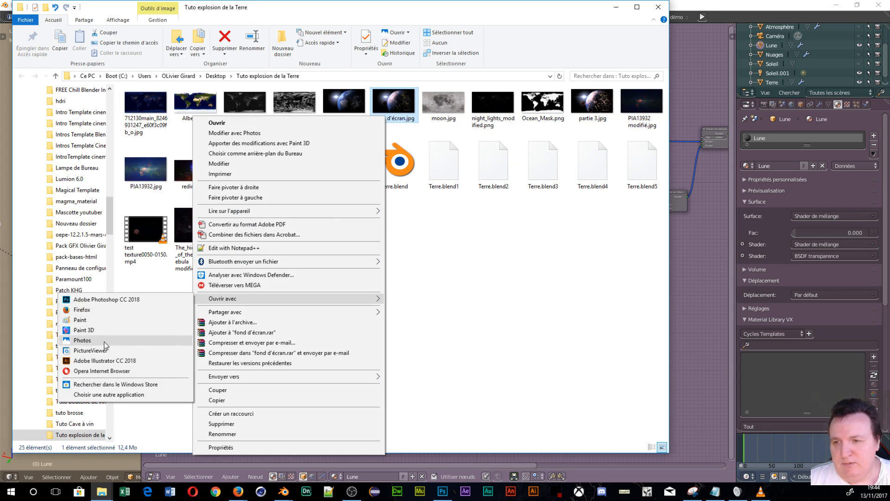
{"action": "left_click", "coordinate": [83, 340]}
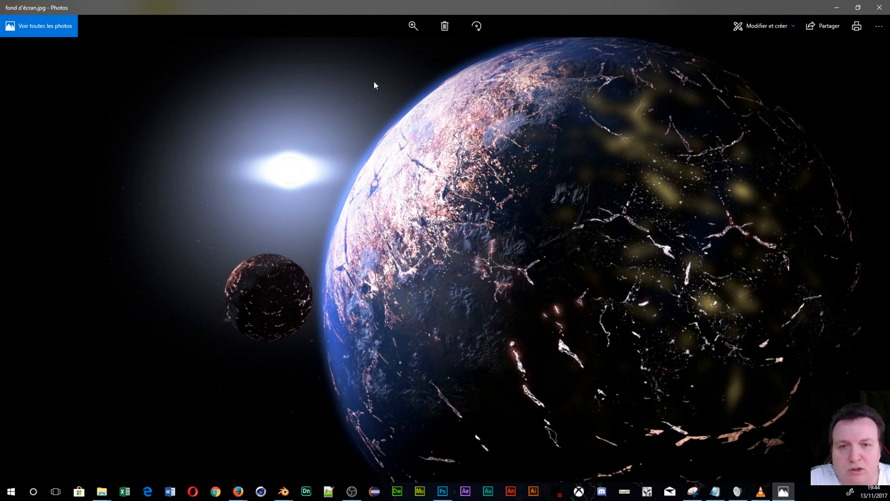
{"action": "left_click", "coordinate": [878, 8]}
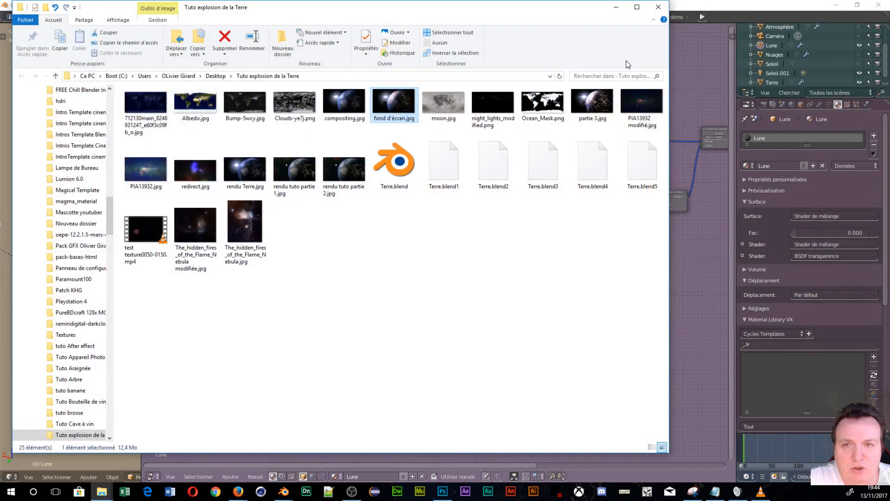
{"action": "left_click", "coordinate": [616, 4]}
- Return to the Terre scene in Blender and show the 3D viewport through the camera
{"action": "scroll", "coordinate": [442, 259], "scroll_direction": "up", "scroll_amount": 6}
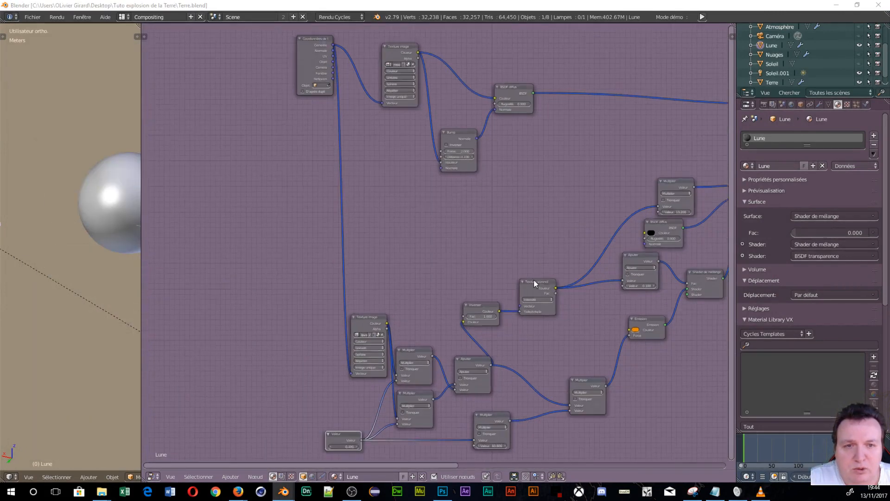
{"action": "scroll", "coordinate": [609, 238], "scroll_direction": "up", "scroll_amount": 1}
{"action": "middle_click_drag", "start_coordinate": [609, 238], "coordinate": [554, 148]}
{"action": "scroll", "coordinate": [91, 203], "scroll_direction": "down", "scroll_amount": 4}
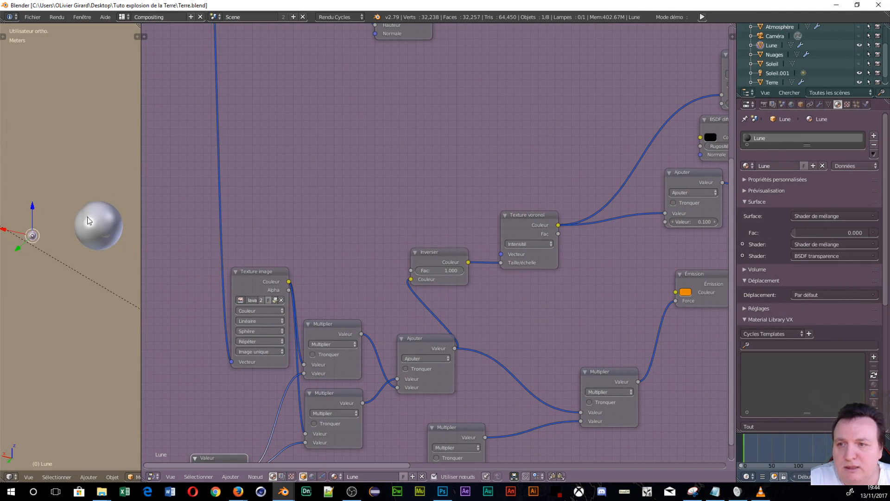
{"action": "scroll", "coordinate": [73, 251], "scroll_direction": "up", "scroll_amount": 3}
{"action": "mouse_move", "coordinate": [63, 278]}
{"action": "middle_mouse_down"}
{"action": "mouse_move", "coordinate": [80, 289]}
{"action": "mouse_move", "coordinate": [68, 263]}
{"action": "middle_mouse_up"}
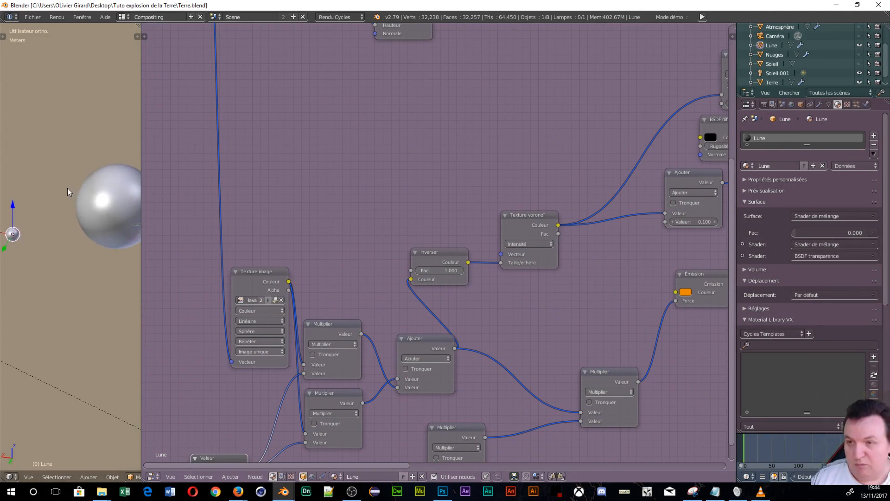
{"action": "key", "text": "KP_0"}
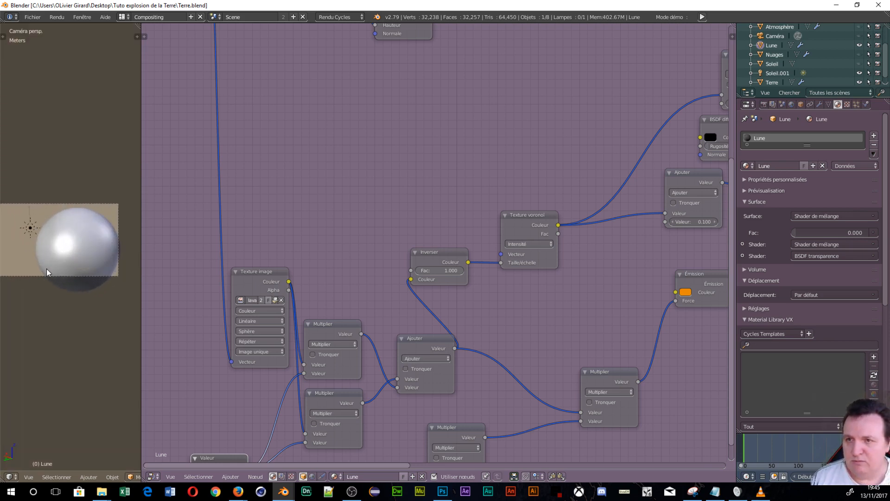
{"action": "key", "text": "KP_0"}
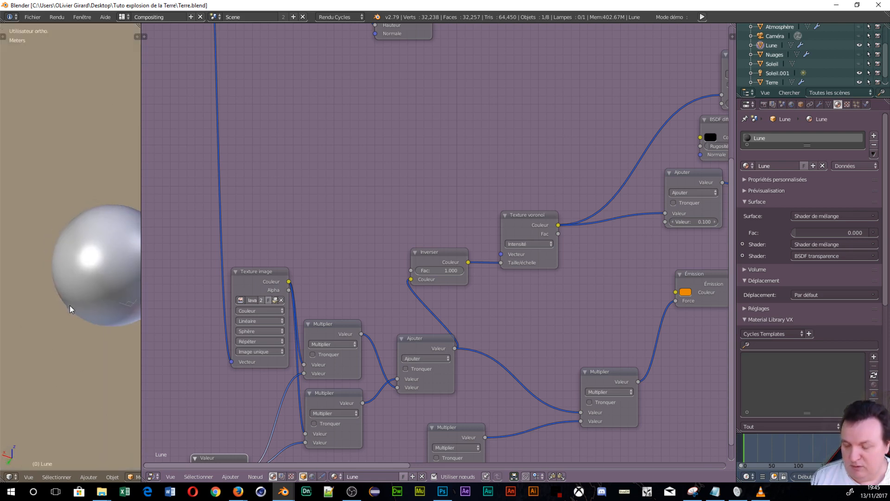
{"action": "key", "text": "KP_0"}
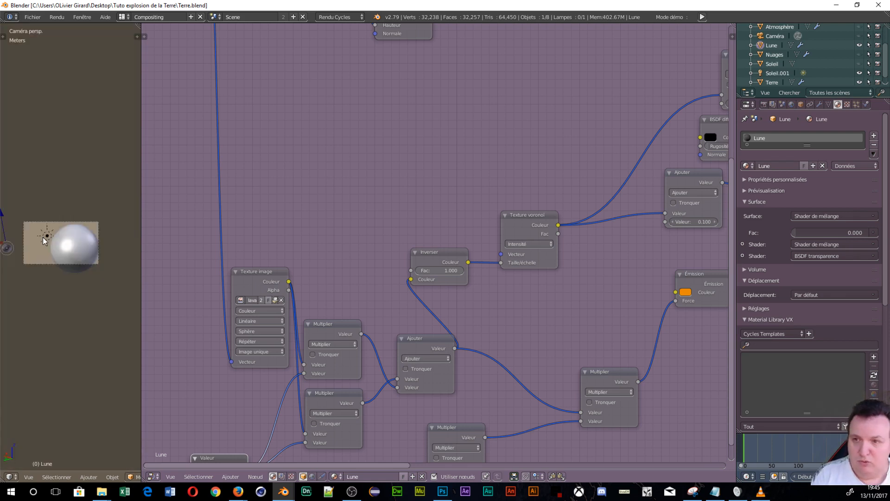
{"action": "scroll", "coordinate": [110, 223], "scroll_direction": "up", "scroll_amount": 1}
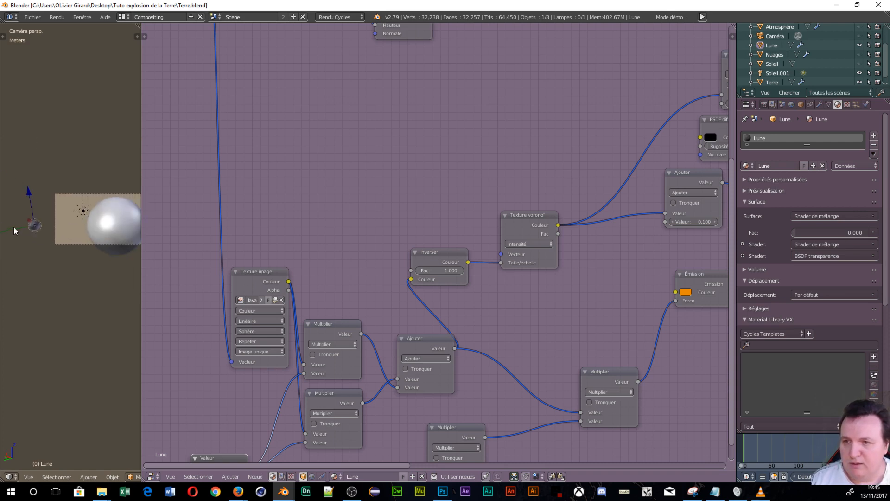
- Move the moon sphere towards the camera frame, shifting it about -19.6 m along the global X axis
{"action": "key", "text": "g"}
{"action": "left_click", "coordinate": [48, 211]}
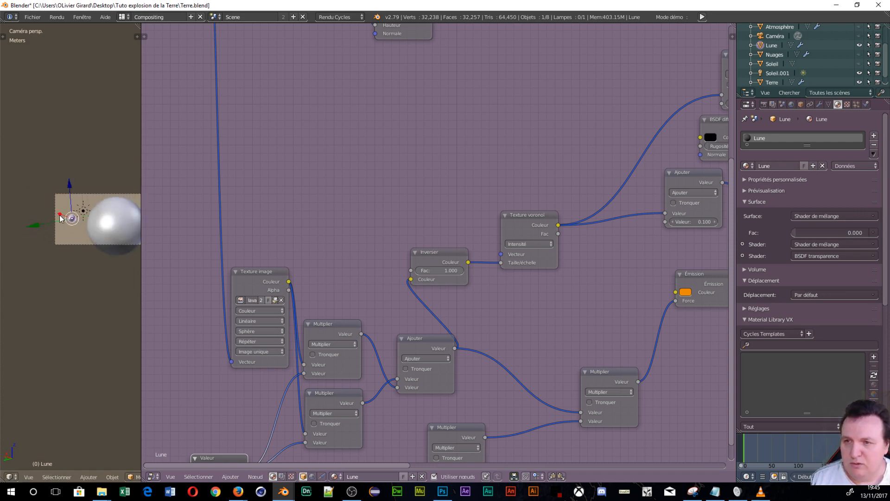
{"action": "key", "text": "g"}
{"action": "key", "text": "x"}
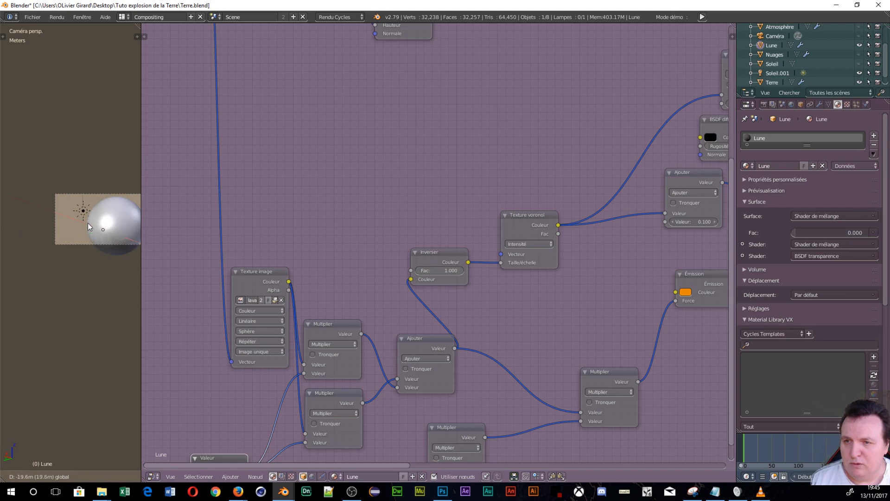
{"action": "left_click", "coordinate": [88, 244]}
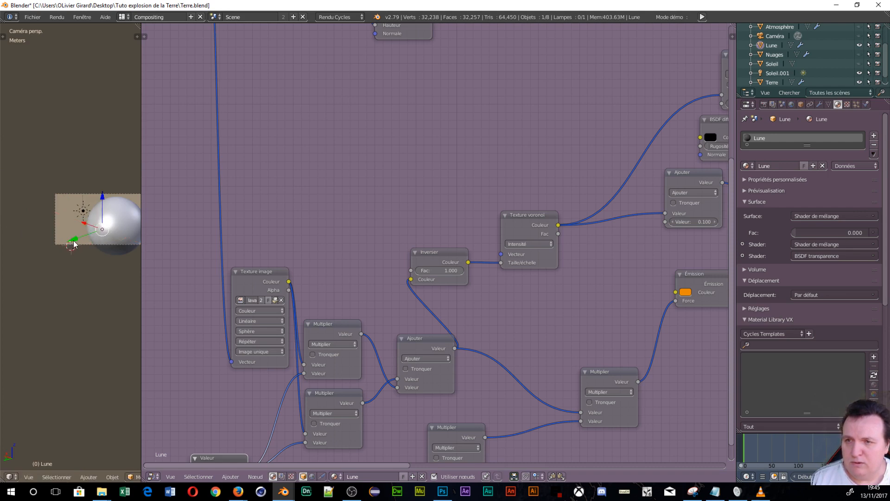
- Reposition the moon beside the Earth inside the camera frame, raising it about 3.8 m along the global Z axis
{"action": "key", "text": "g"}
{"action": "left_click", "coordinate": [90, 231]}
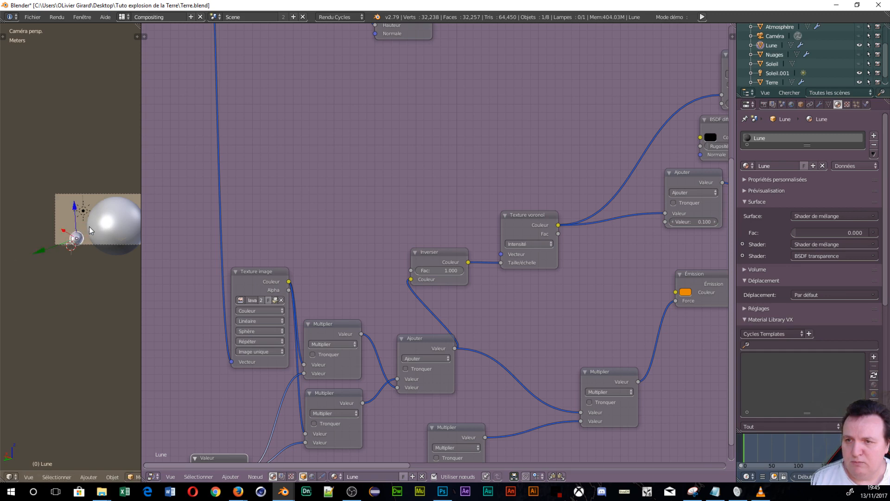
{"action": "key", "text": "g"}
{"action": "key", "text": "z"}
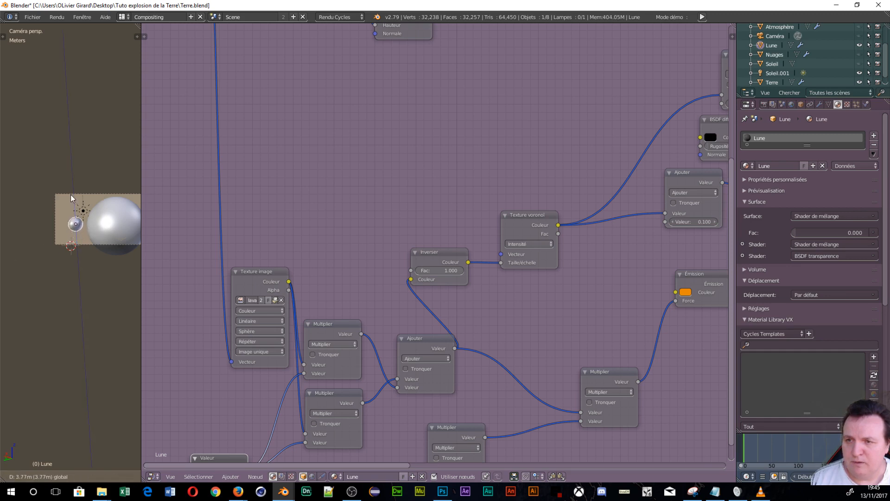
{"action": "left_click", "coordinate": [72, 198]}
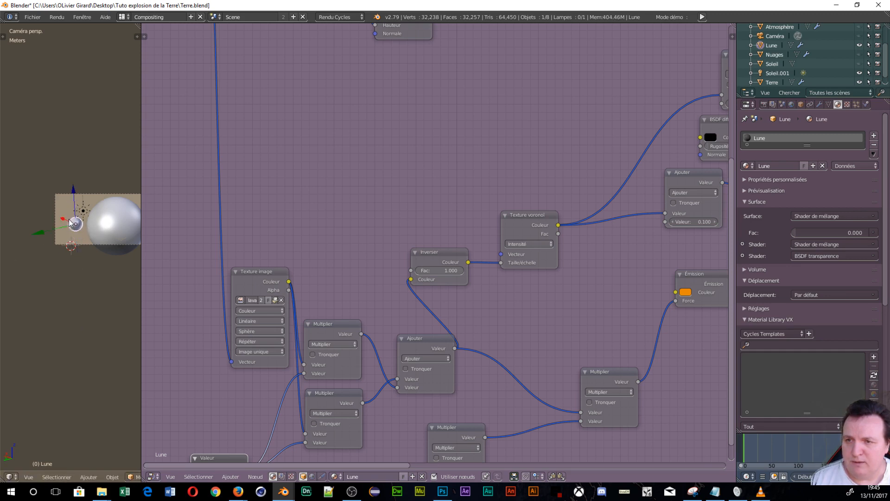
{"action": "key", "text": "g"}
{"action": "left_click", "coordinate": [118, 233]}
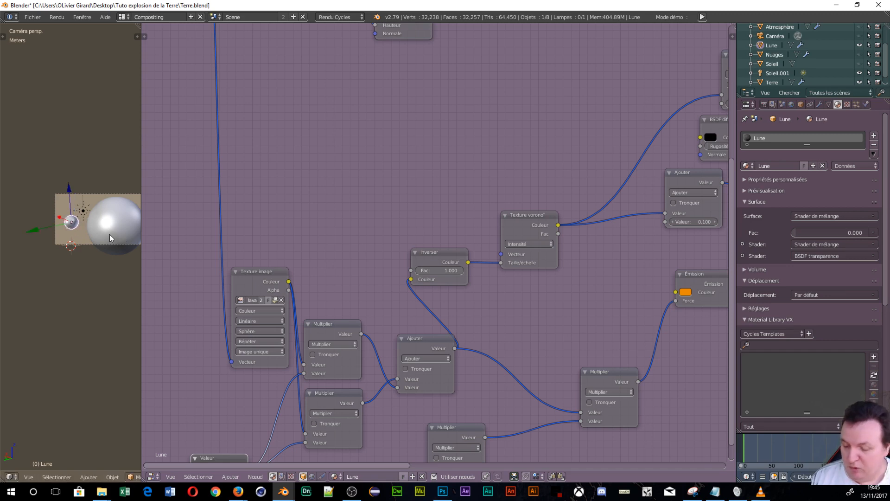
- Isolate the moon in the camera view by hiding the Terre sphere and the Soleil.001 lamp
{"action": "right_click", "coordinate": [110, 234]}
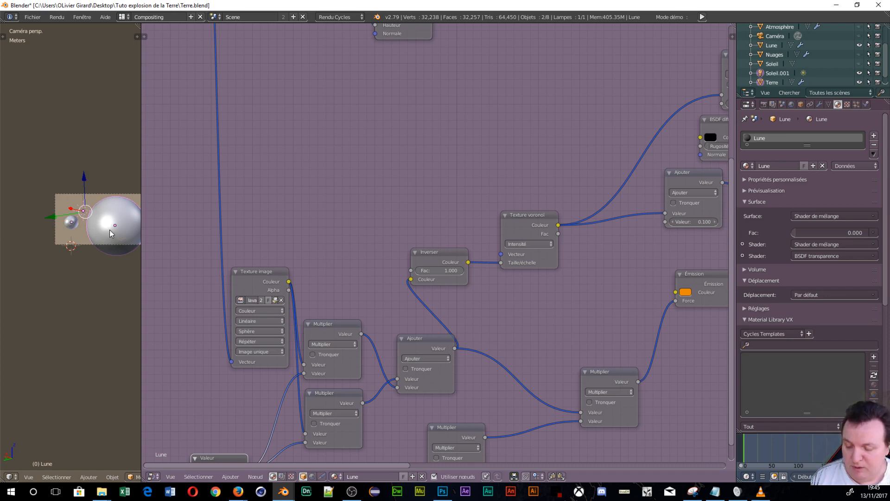
{"action": "key", "text": "h"}
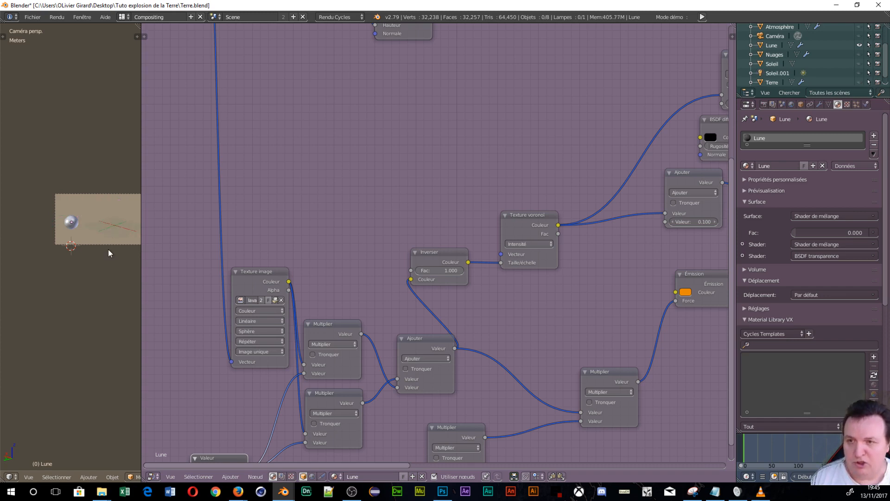
{"action": "key", "text": "Home"}
{"action": "middle_click_drag", "start_coordinate": [103, 241], "coordinate": [59, 324], "text": "shift"}
{"action": "scroll", "coordinate": [63, 315], "scroll_direction": "up", "scroll_amount": 2}
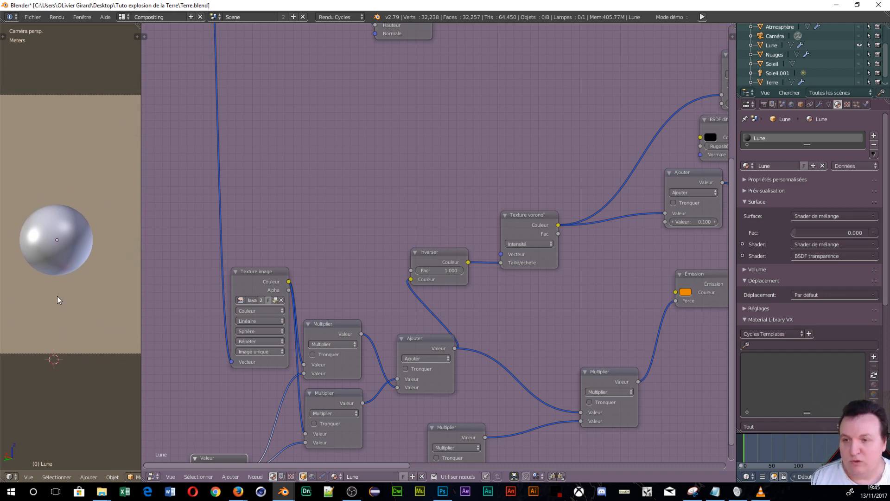
- Switch the 3D viewport to rendered shading and make the Soleil.001 lamp visible again to light the moon
{"action": "key", "text": "shift+z"}
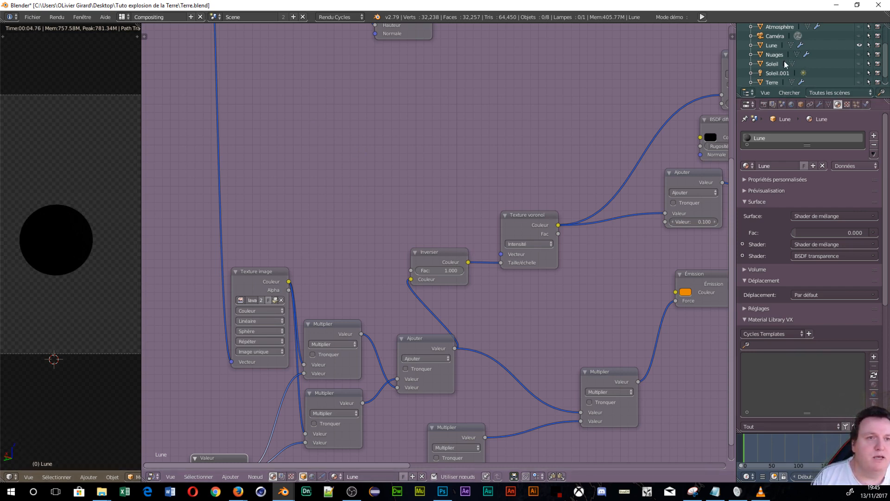
{"action": "left_click", "coordinate": [859, 65]}
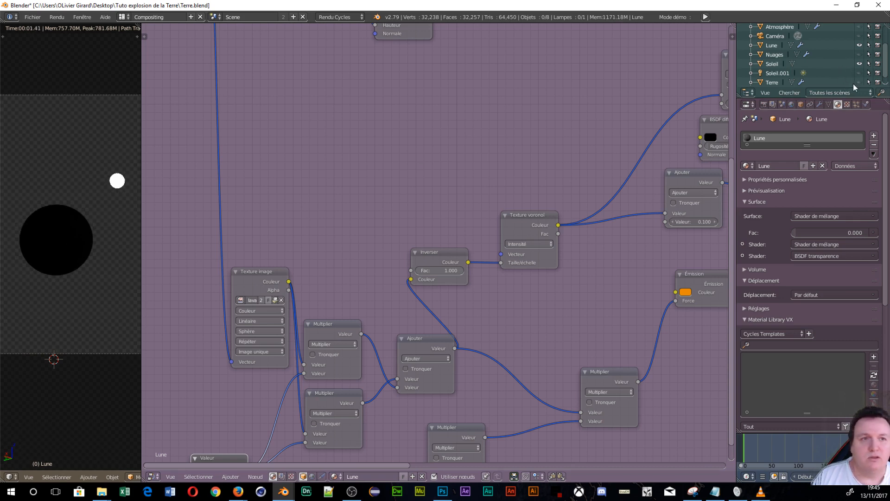
{"action": "left_click", "coordinate": [859, 64]}
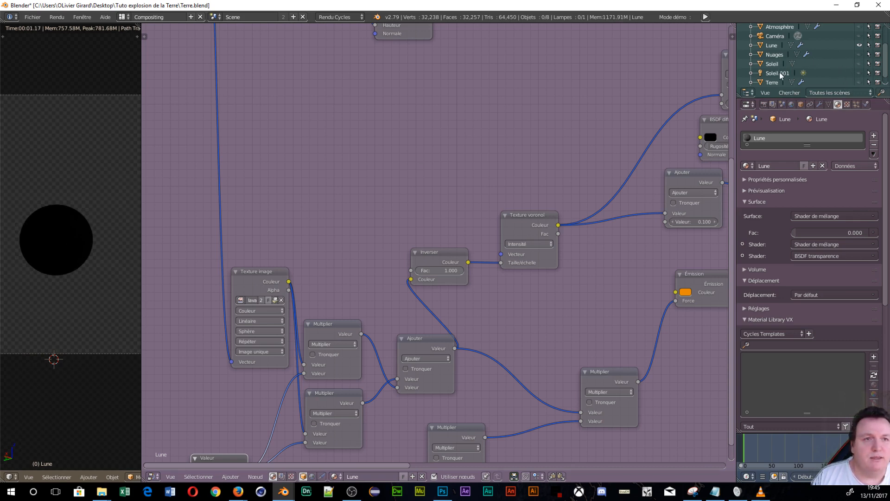
{"action": "left_click", "coordinate": [859, 73]}
{"action": "scroll", "coordinate": [51, 252], "scroll_direction": "up", "scroll_amount": 1}
{"action": "scroll", "coordinate": [28, 238], "scroll_direction": "up", "scroll_amount": 4}
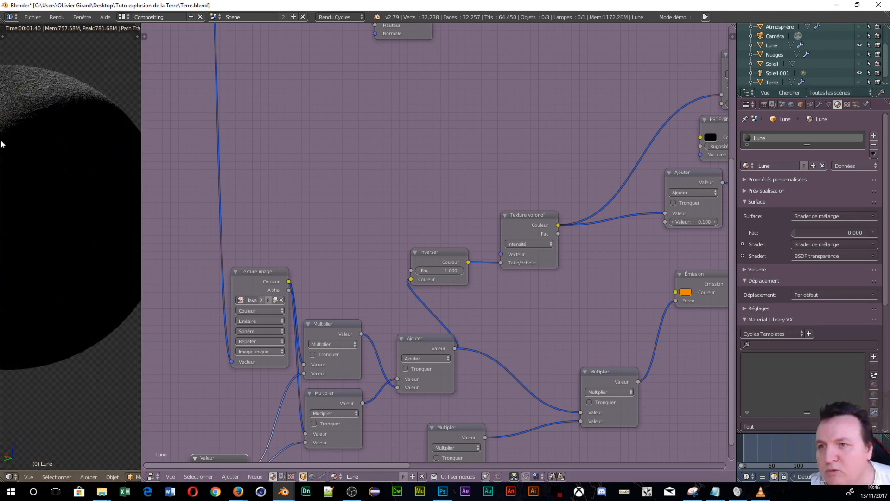
{"action": "scroll", "coordinate": [69, 127], "scroll_direction": "down", "scroll_amount": 5}
{"action": "scroll", "coordinate": [79, 266], "scroll_direction": "down", "scroll_amount": 2}
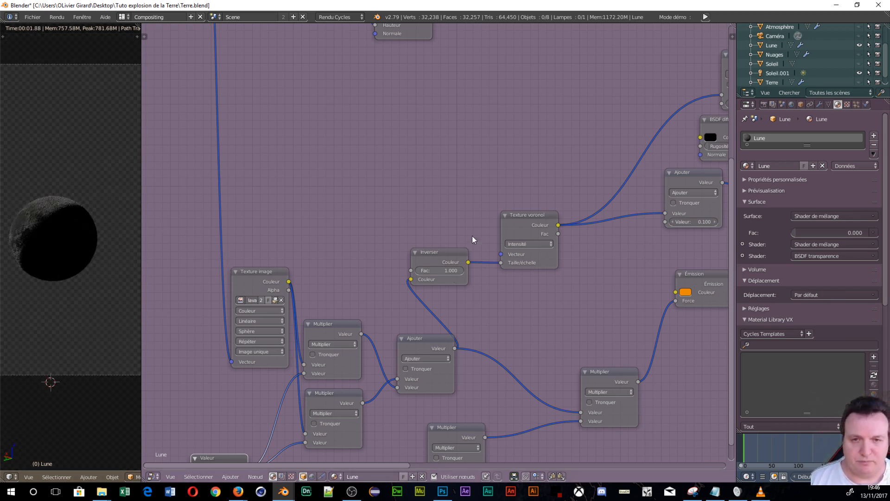
- Move the Texture voronoï node upward in the Lune material and set the Valeur node to 8.1
{"action": "left_click_drag", "start_coordinate": [528, 210], "coordinate": [527, 166]}
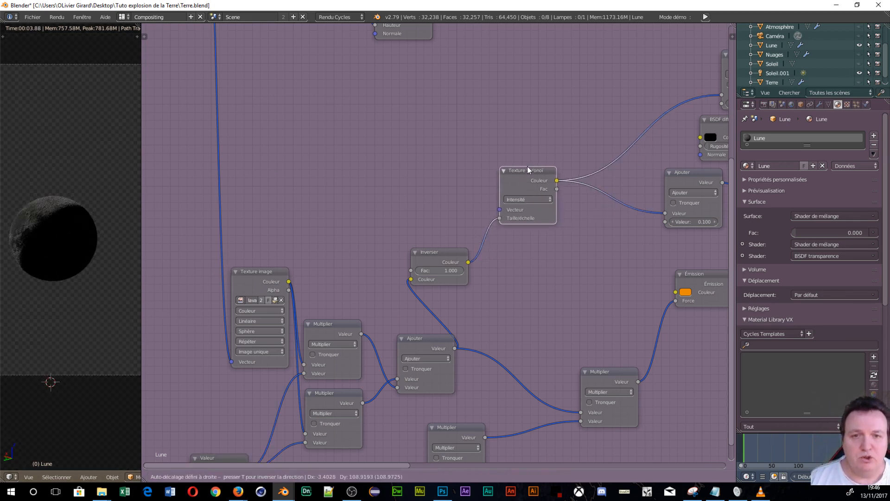
{"action": "scroll", "coordinate": [448, 300], "scroll_direction": "down", "scroll_amount": 3}
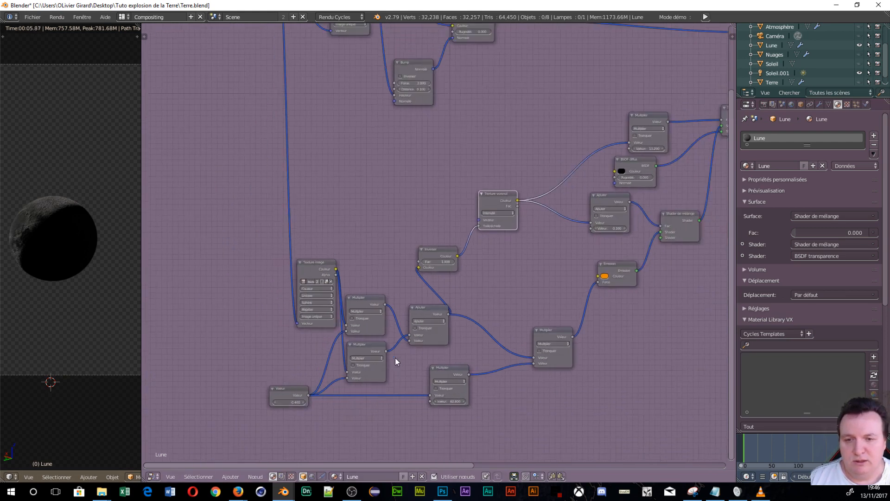
{"action": "scroll", "coordinate": [447, 297], "scroll_direction": "up", "scroll_amount": 4}
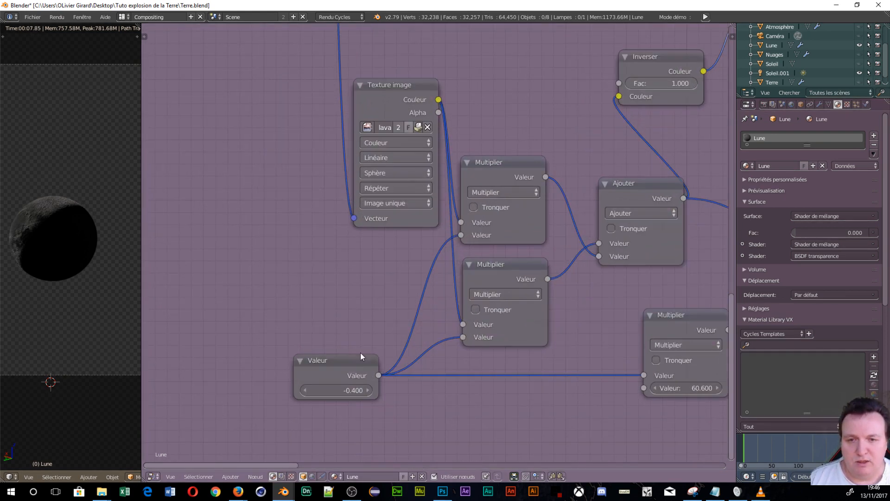
{"action": "left_click_drag", "start_coordinate": [355, 393], "coordinate": [388, 394]}
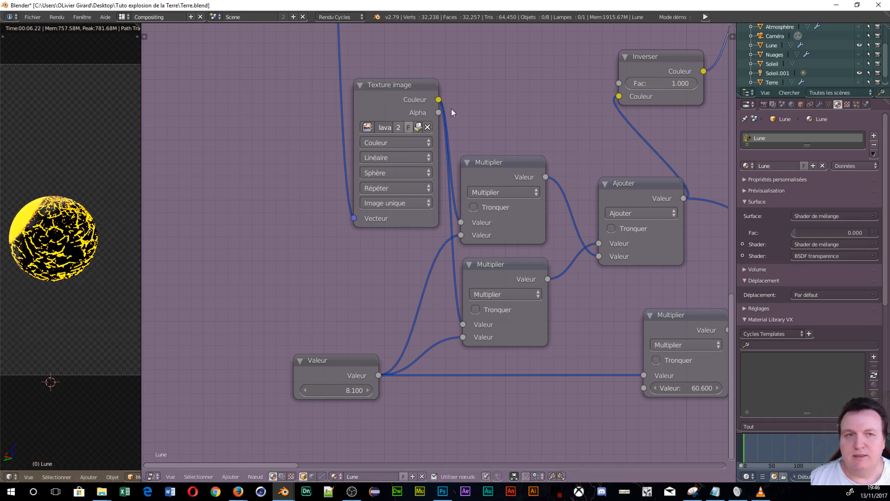
- Add a Géométrie input node beside the Texture voronoï node and connect its Entrée output to the Voronoi Vecteur input
{"action": "middle_click_drag", "start_coordinate": [413, 126], "coordinate": [261, 332]}
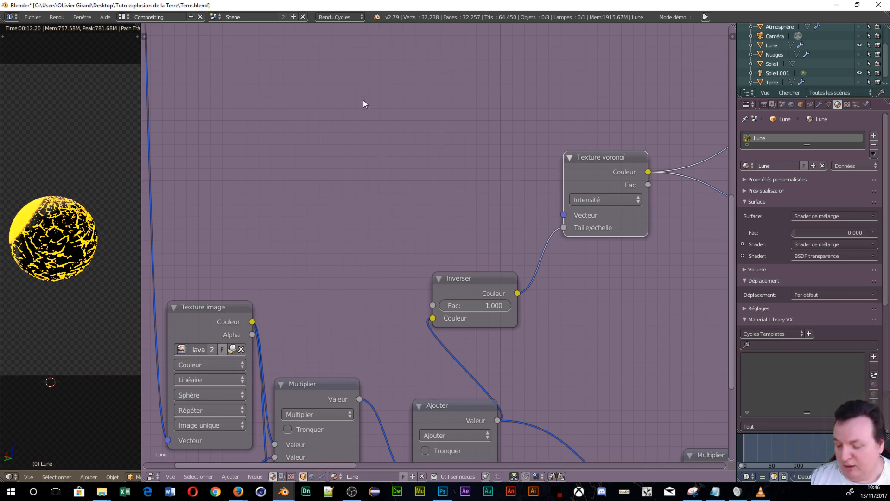
{"action": "key", "text": "shift+a"}
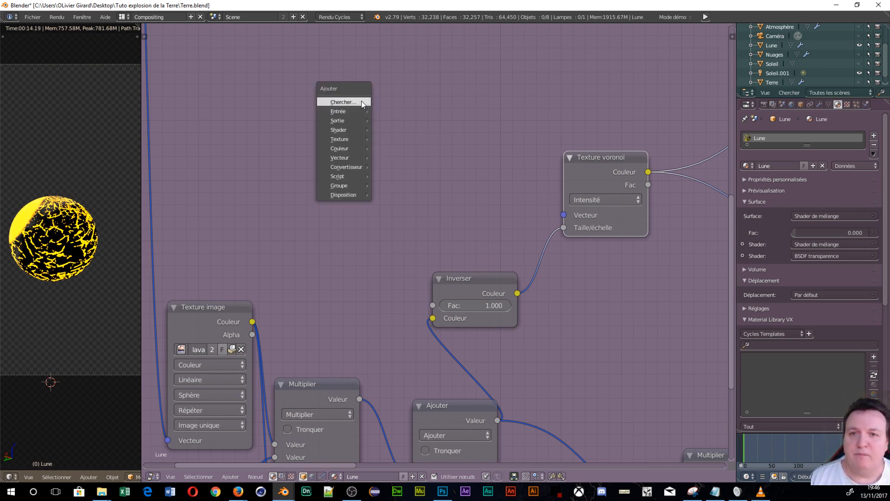
{"action": "mouse_move", "coordinate": [345, 112]}
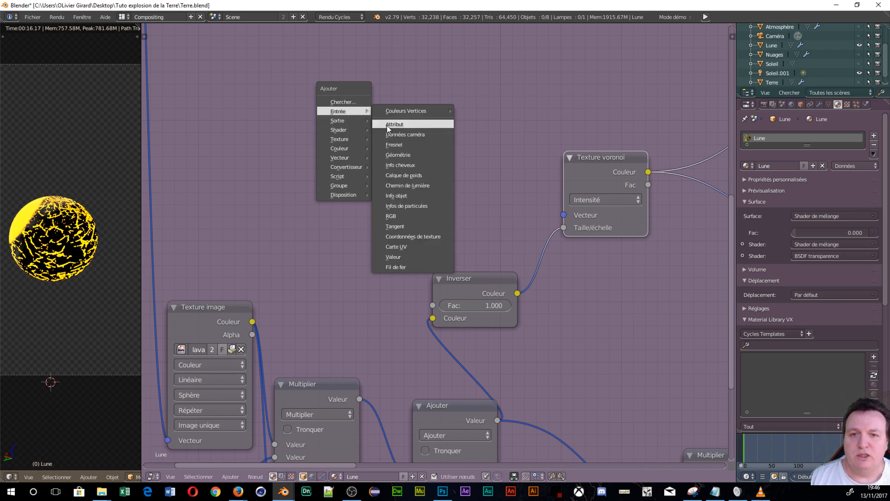
{"action": "left_click", "coordinate": [394, 156]}
{"action": "left_click_drag", "start_coordinate": [395, 141], "coordinate": [562, 214]}
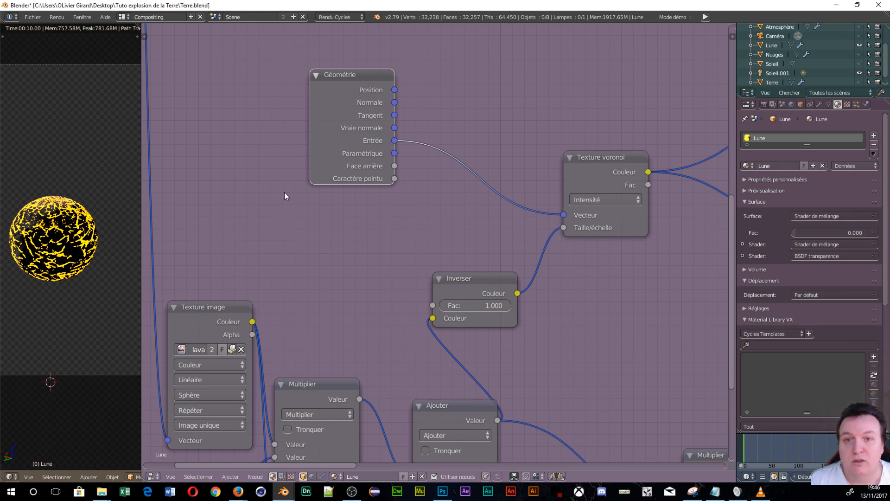
- Rearrange the Émission and Shader de mélange nodes, lowering the mix shader and placing Émission just beside its Shader inputs
{"action": "scroll", "coordinate": [272, 147], "scroll_direction": "down", "scroll_amount": 1}
{"action": "scroll", "coordinate": [145, 221], "scroll_direction": "down", "scroll_amount": 1}
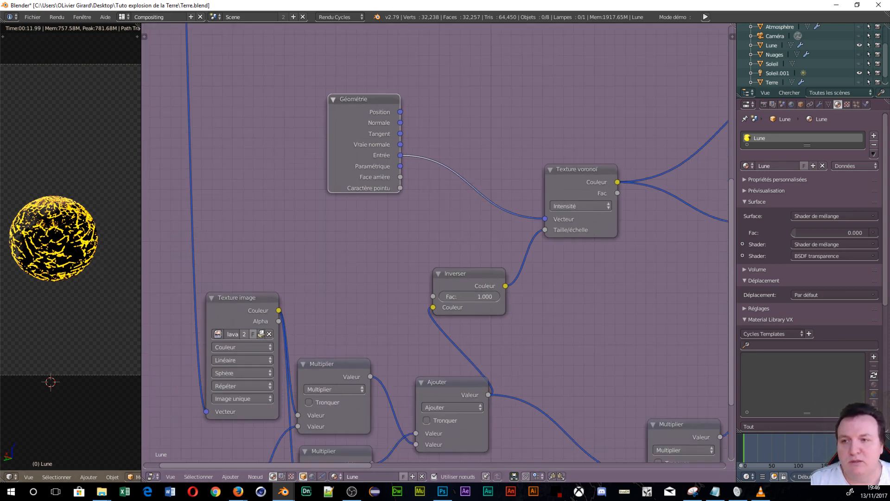
{"action": "scroll", "coordinate": [132, 224], "scroll_direction": "down", "scroll_amount": 2}
{"action": "scroll", "coordinate": [132, 224], "scroll_direction": "down", "scroll_amount": 1}
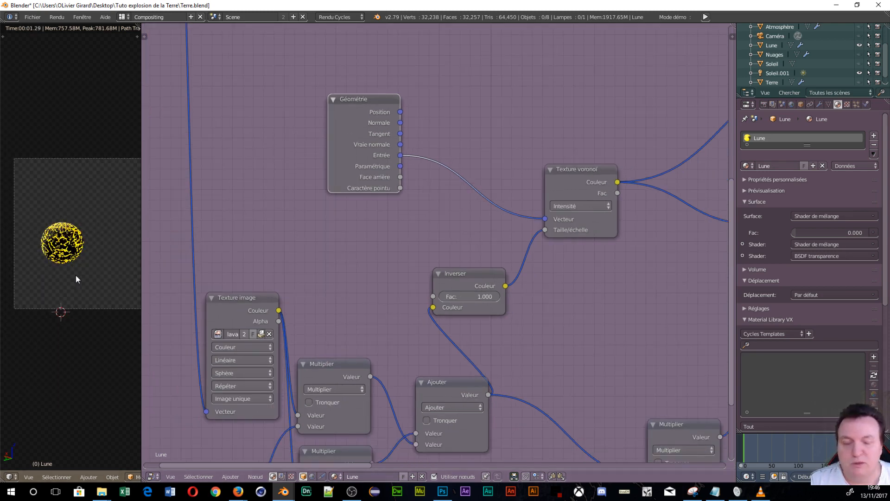
{"action": "middle_click_drag", "start_coordinate": [409, 271], "coordinate": [190, 174]}
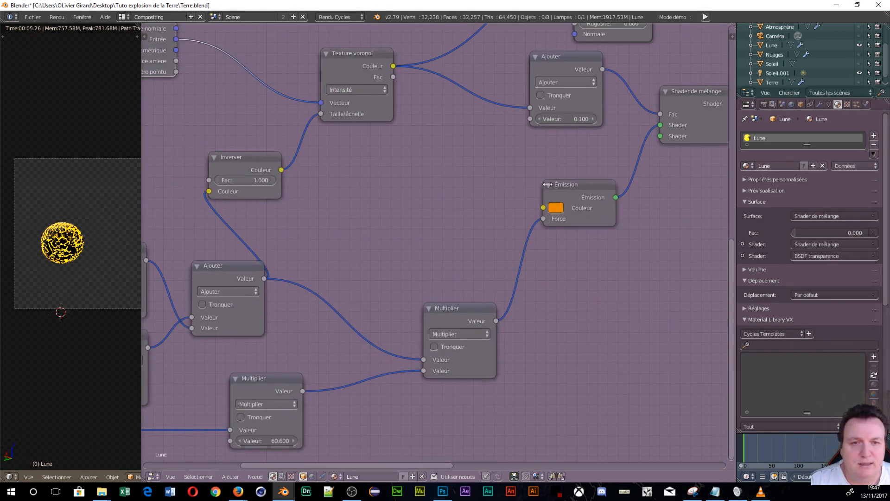
{"action": "left_click_drag", "start_coordinate": [565, 190], "coordinate": [474, 185]}
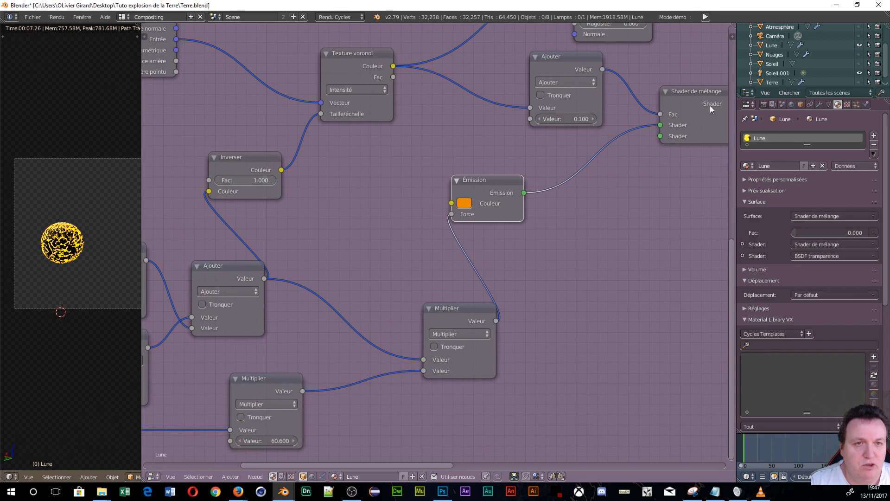
{"action": "left_click_drag", "start_coordinate": [710, 104], "coordinate": [693, 130]}
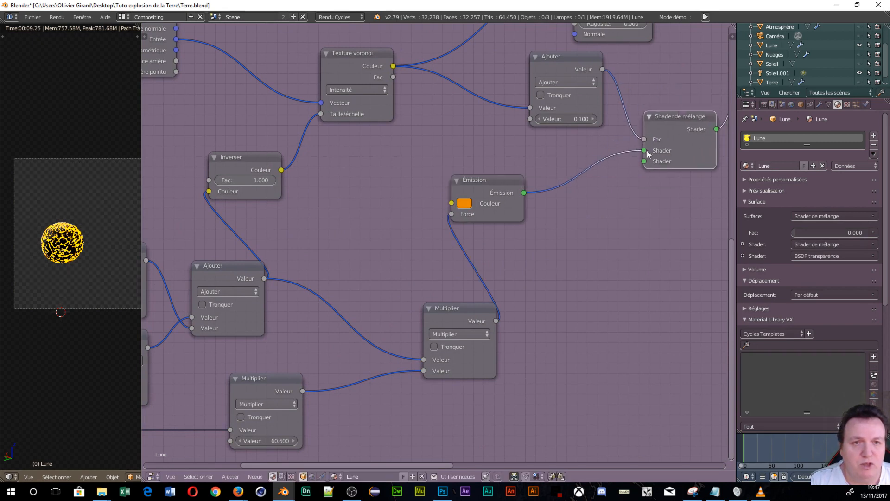
{"action": "left_click_drag", "start_coordinate": [496, 187], "coordinate": [578, 176]}
- Duplicate the orange Émission node below the original and connect the copy to the second Shader input of Shader de mélange
{"action": "middle_click_drag", "start_coordinate": [283, 364], "coordinate": [267, 328]}
{"action": "scroll", "coordinate": [62, 250], "scroll_direction": "up", "scroll_amount": 3}
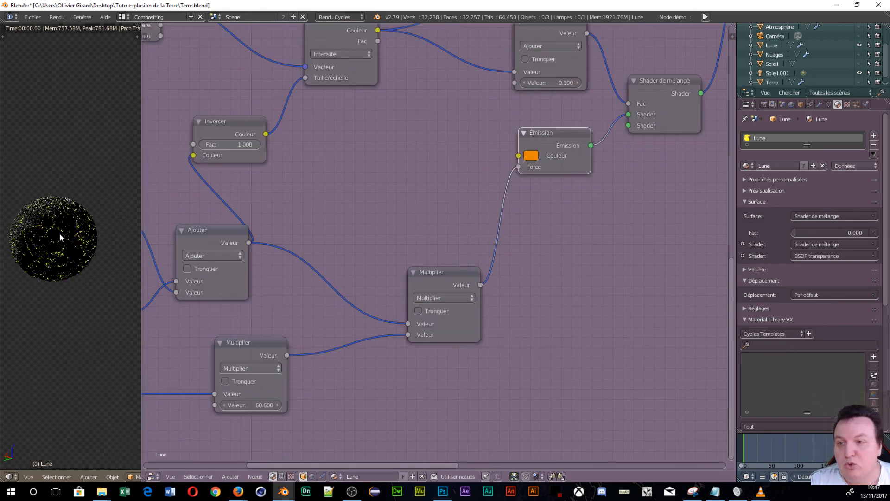
{"action": "scroll", "coordinate": [69, 245], "scroll_direction": "up", "scroll_amount": 7}
{"action": "scroll", "coordinate": [76, 253], "scroll_direction": "up", "scroll_amount": 2}
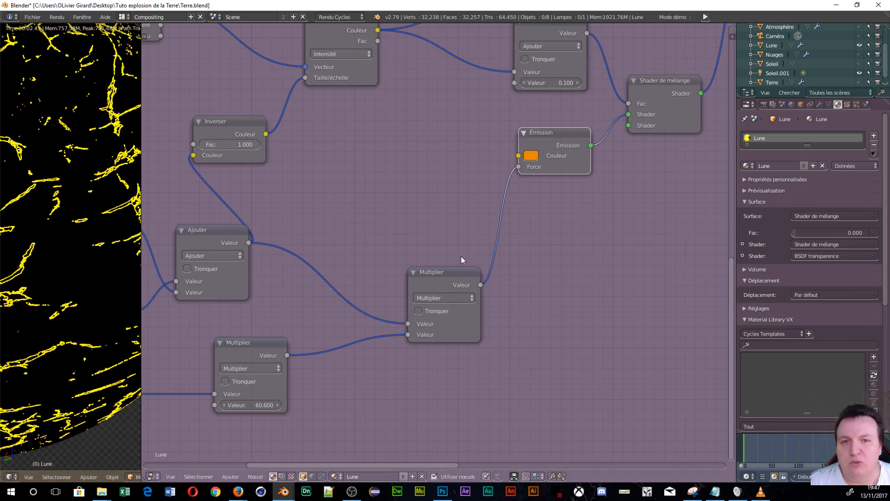
{"action": "scroll", "coordinate": [112, 222], "scroll_direction": "down", "scroll_amount": 2}
{"action": "scroll", "coordinate": [112, 220], "scroll_direction": "down", "scroll_amount": 3}
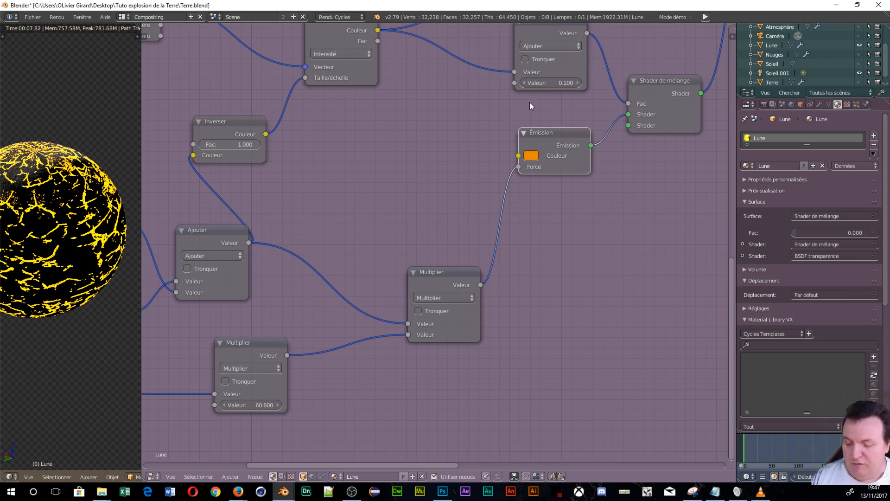
{"action": "key", "text": "shift+d"}
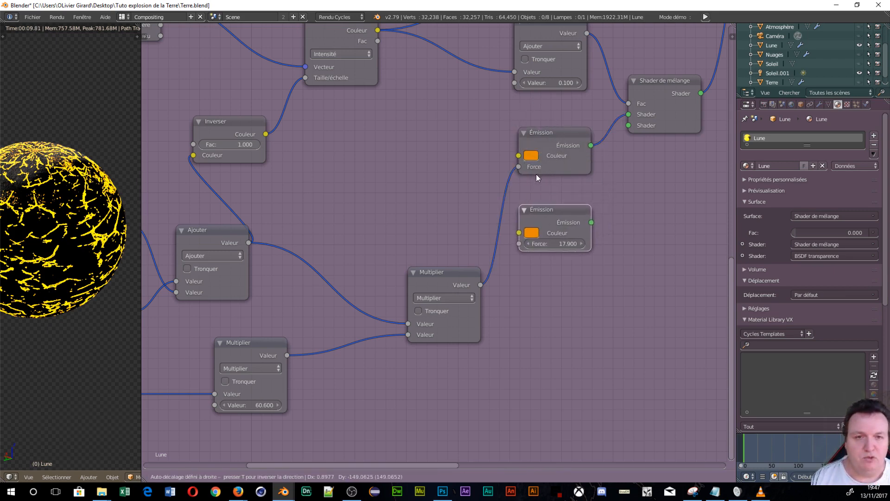
{"action": "left_click", "coordinate": [536, 176]}
{"action": "left_click_drag", "start_coordinate": [594, 223], "coordinate": [619, 130]}
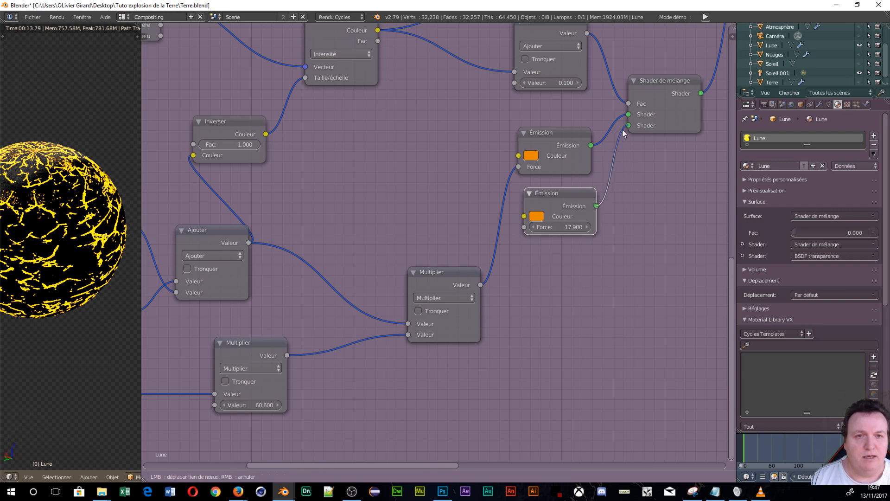
- Try a Force of 9.2 on the duplicated Émission node and restore it to 17.9
{"action": "scroll", "coordinate": [112, 254], "scroll_direction": "up", "scroll_amount": 5}
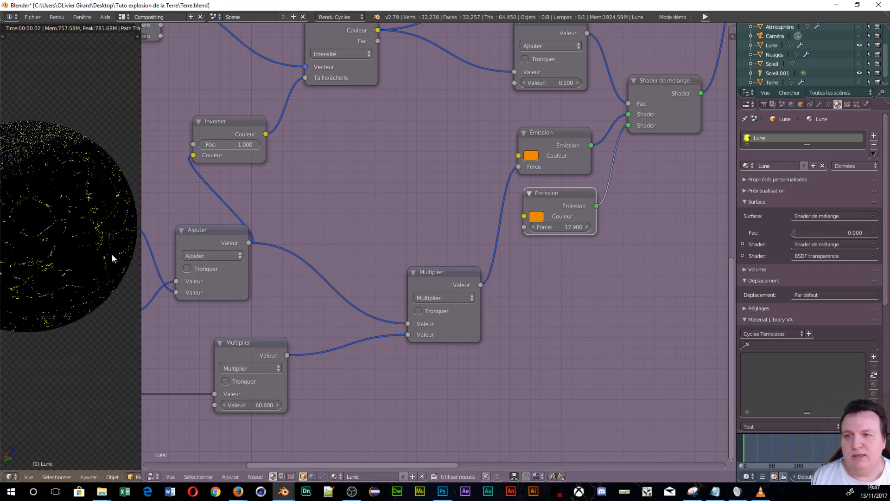
{"action": "scroll", "coordinate": [104, 250], "scroll_direction": "down", "scroll_amount": 4}
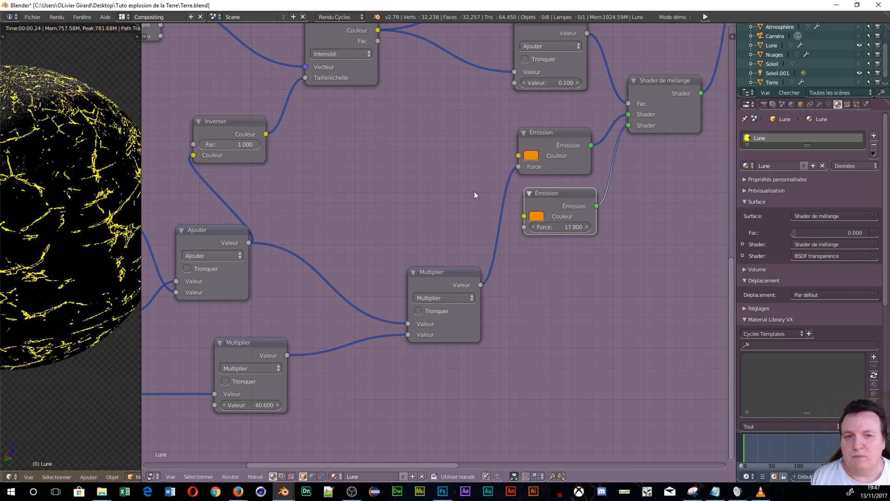
{"action": "left_click_drag", "start_coordinate": [546, 229], "coordinate": [510, 229]}
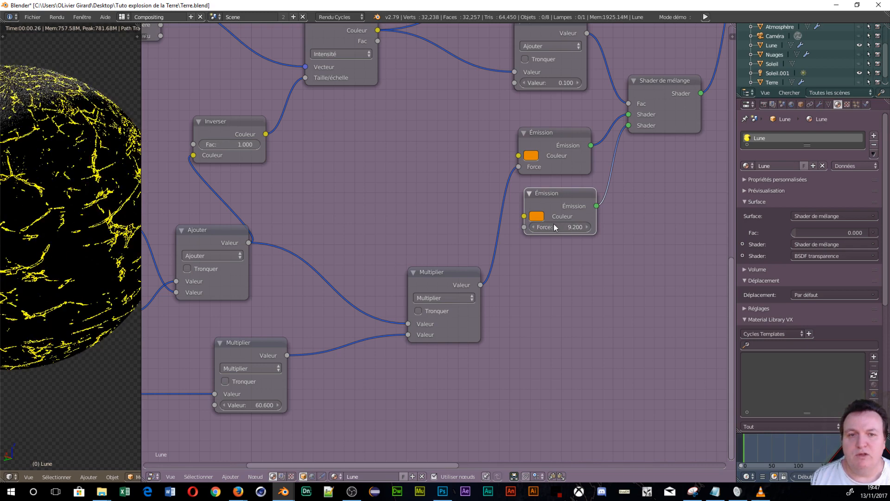
{"action": "left_click", "coordinate": [556, 228]}
{"action": "type", "text": "17"}
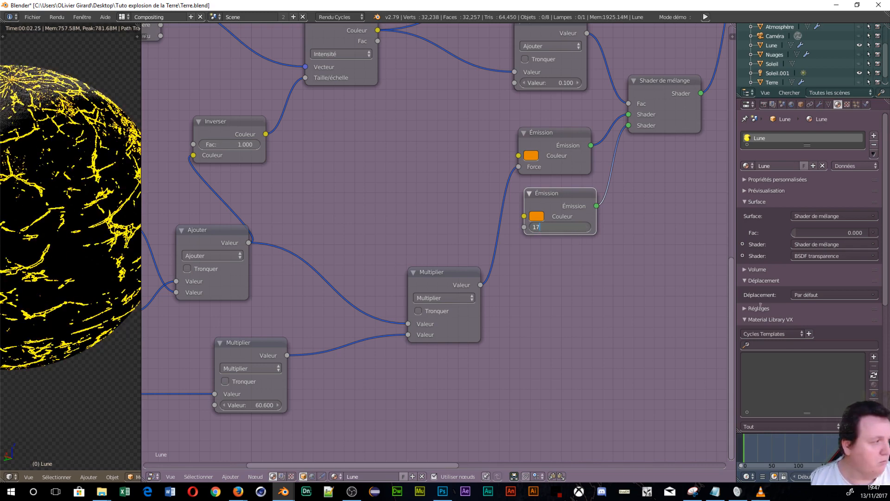
{"action": "type", "text": ".9"}
{"action": "key", "text": "Return"}
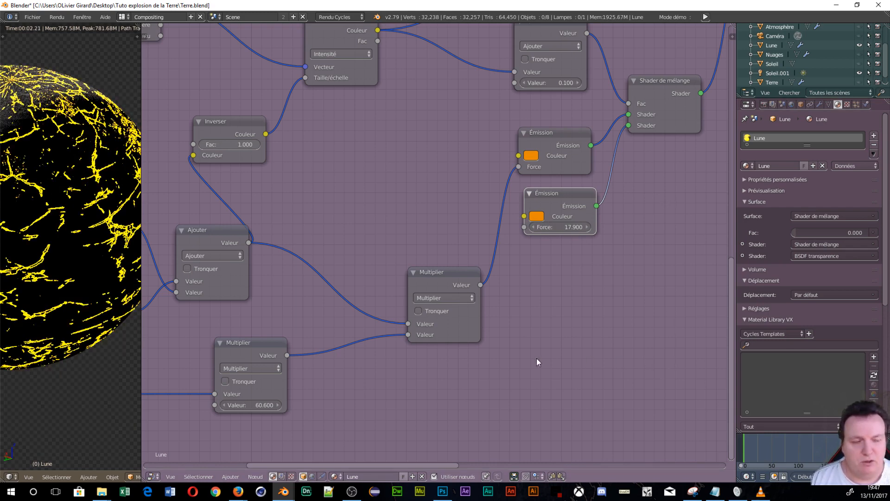
- Move the Valeur node farther away from the Multiplier nodes and raise its value to 19.3
{"action": "middle_click_drag", "start_coordinate": [536, 358], "coordinate": [689, 225]}
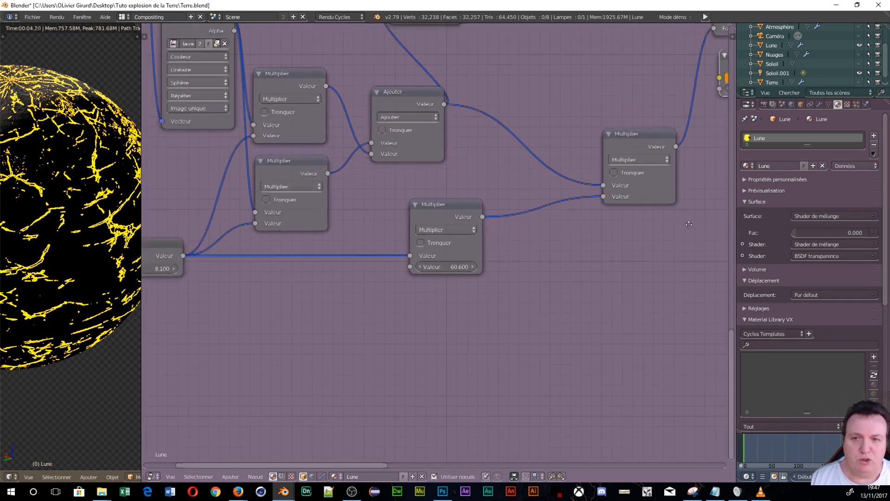
{"action": "middle_click_drag", "start_coordinate": [160, 250], "coordinate": [407, 221]}
{"action": "left_click", "coordinate": [409, 220]}
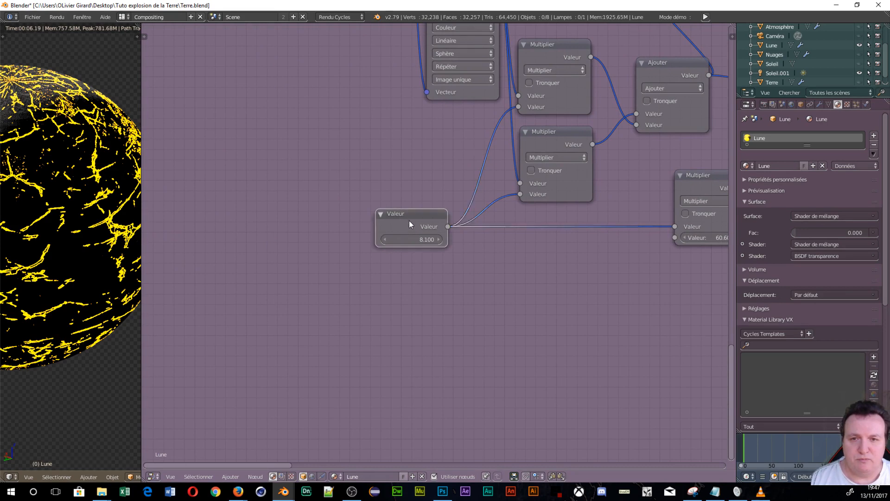
{"action": "left_click_drag", "start_coordinate": [409, 221], "coordinate": [228, 254]}
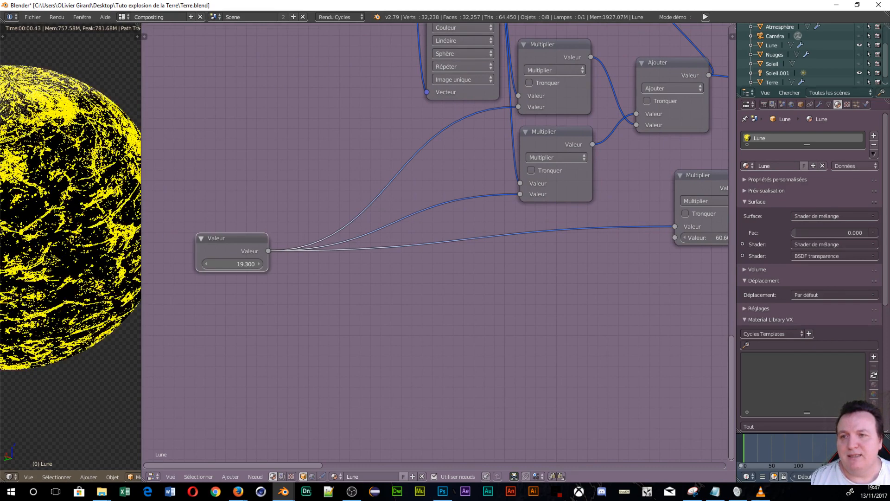
- Lower the Valeur node's value to 13.2 to reduce the lava coverage on the moon
{"action": "scroll", "coordinate": [67, 241], "scroll_direction": "down", "scroll_amount": 8}
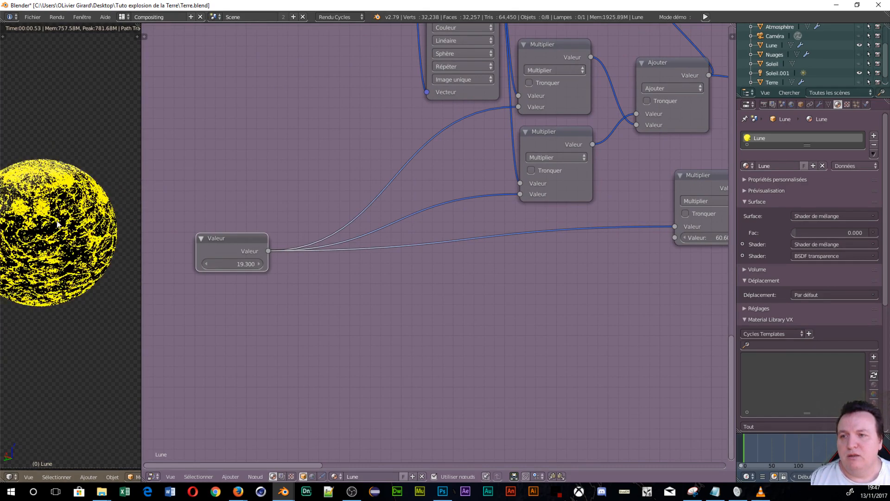
{"action": "scroll", "coordinate": [247, 315], "scroll_direction": "up", "scroll_amount": 4}
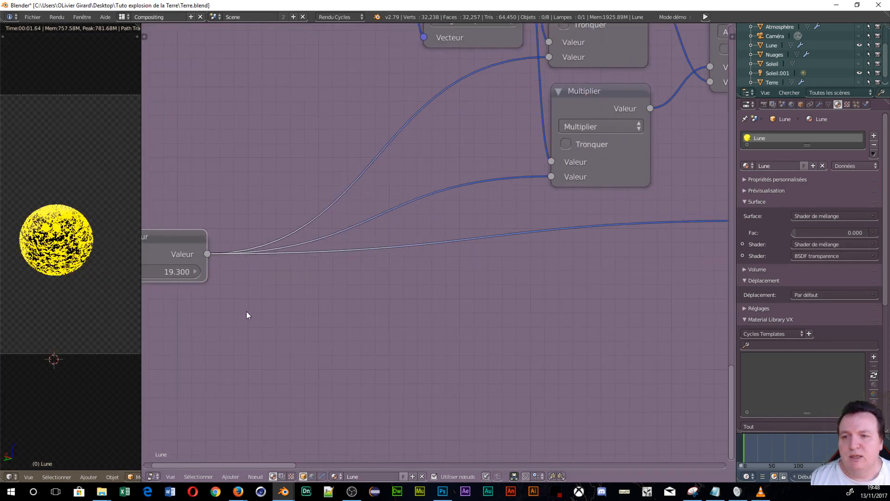
{"action": "middle_click_drag", "start_coordinate": [250, 322], "coordinate": [511, 287]}
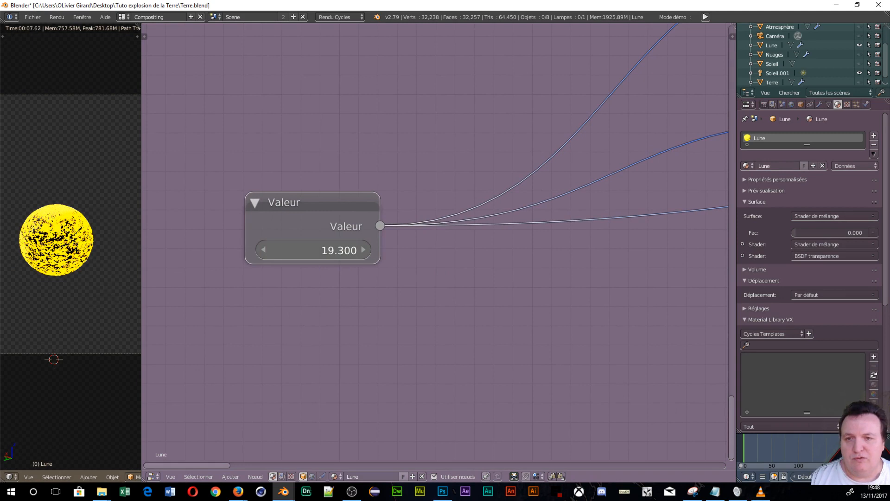
{"action": "left_click_drag", "start_coordinate": [315, 250], "coordinate": [275, 263]}
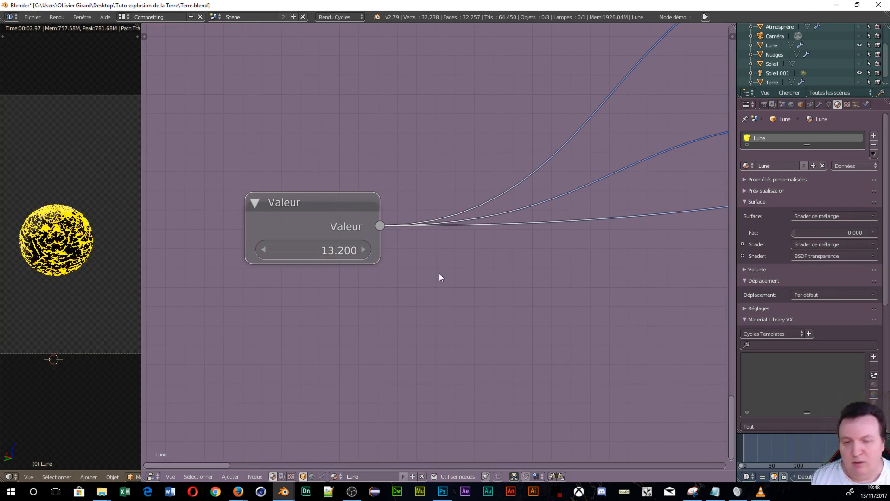
- Add a Math converter node just below the links leaving the Valeur node and set its operation to Multiplier
{"action": "key", "text": "shift+a"}
{"action": "mouse_move", "coordinate": [439, 274]}
{"action": "mouse_move", "coordinate": [423, 330]}
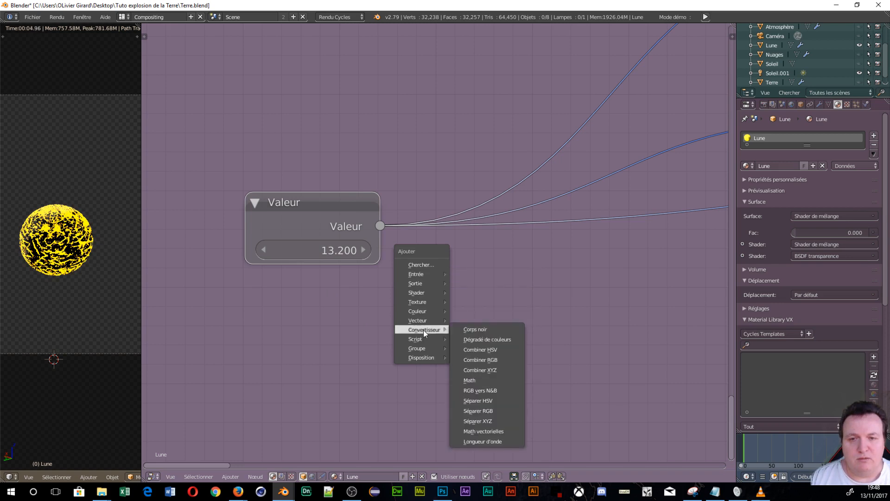
{"action": "left_click", "coordinate": [488, 381]}
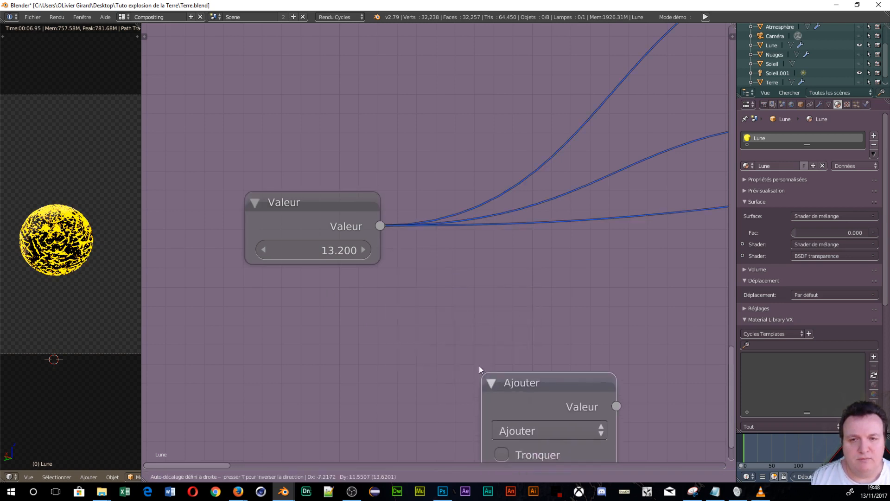
{"action": "left_click", "coordinate": [483, 300]}
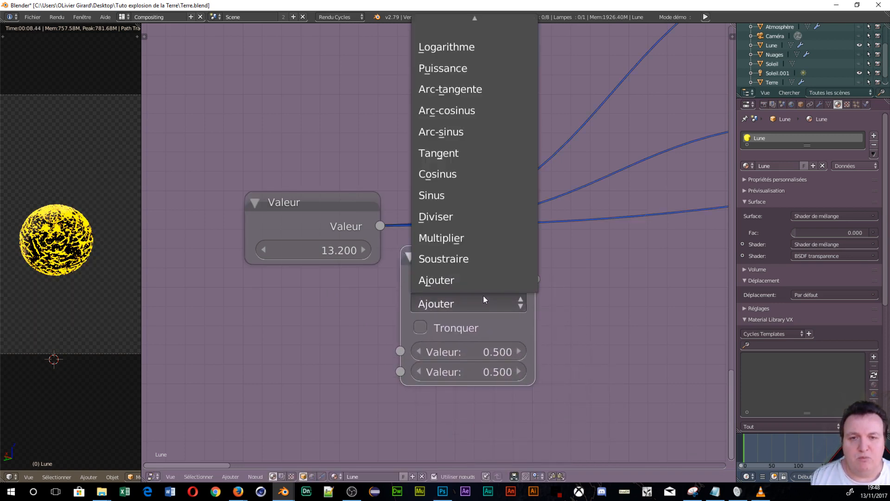
{"action": "left_click", "coordinate": [454, 235]}
- Disconnect the Valeur node from the two Multiplier nodes fed by the lava image texture
{"action": "middle_click_drag", "start_coordinate": [455, 233], "coordinate": [350, 339]}
{"action": "scroll", "coordinate": [376, 332], "scroll_direction": "down", "scroll_amount": 4}
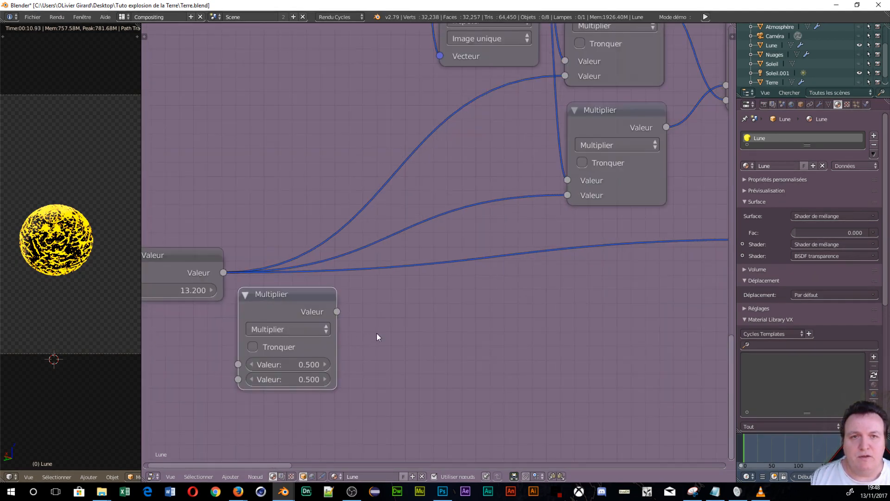
{"action": "left_click_drag", "start_coordinate": [563, 77], "coordinate": [527, 200]}
{"action": "middle_click_drag", "start_coordinate": [586, 383], "coordinate": [416, 365]}
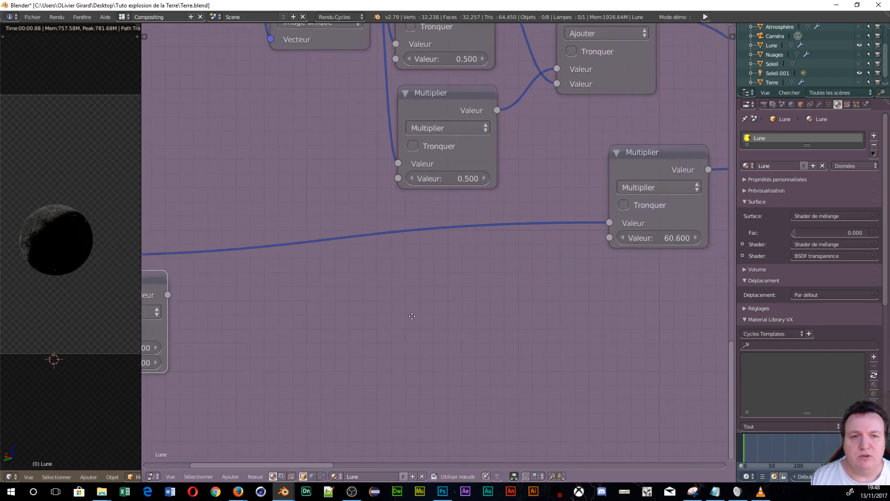
- Disconnect the Valeur node from the 60.6 Multiplier and link the new Multiplier's output to it and both Multipliers fed by the lava texture
{"action": "left_click_drag", "start_coordinate": [609, 222], "coordinate": [496, 250]}
{"action": "middle_click_drag", "start_coordinate": [496, 250], "coordinate": [514, 235]}
{"action": "scroll", "coordinate": [463, 245], "scroll_direction": "down", "scroll_amount": 3}
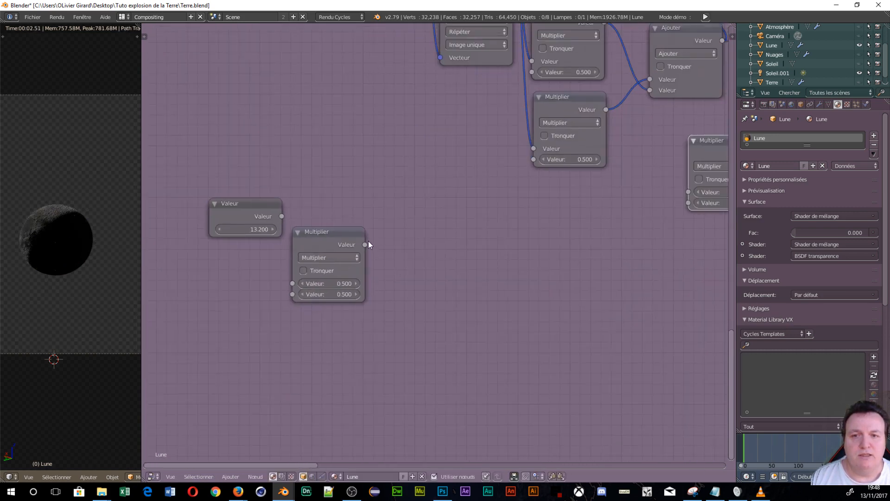
{"action": "left_click_drag", "start_coordinate": [365, 244], "coordinate": [532, 72]}
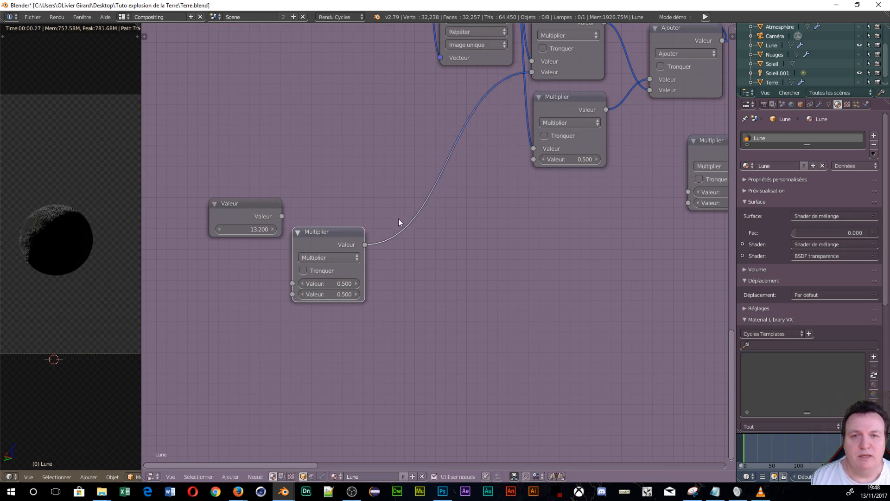
{"action": "left_click_drag", "start_coordinate": [365, 244], "coordinate": [532, 160]}
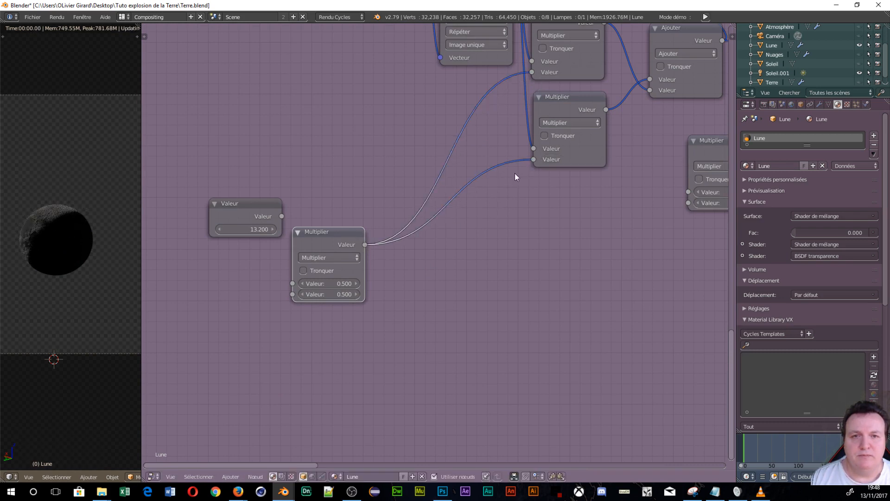
{"action": "left_click_drag", "start_coordinate": [365, 245], "coordinate": [687, 192]}
{"action": "middle_click_drag", "start_coordinate": [685, 238], "coordinate": [622, 263]}
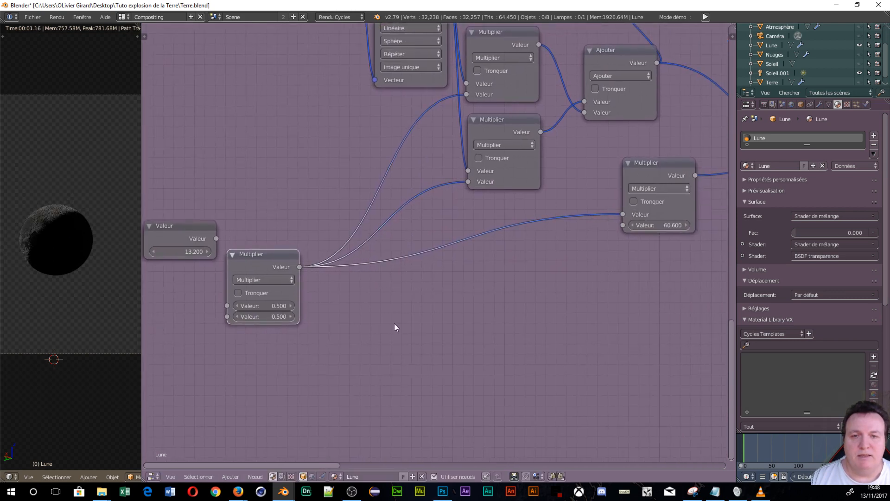
- Connect the Valeur node to the first input of the new Multiplier and raise the Valeur node's value to 39.3
{"action": "middle_click_drag", "start_coordinate": [394, 323], "coordinate": [557, 305]}
{"action": "left_click_drag", "start_coordinate": [378, 215], "coordinate": [404, 290]}
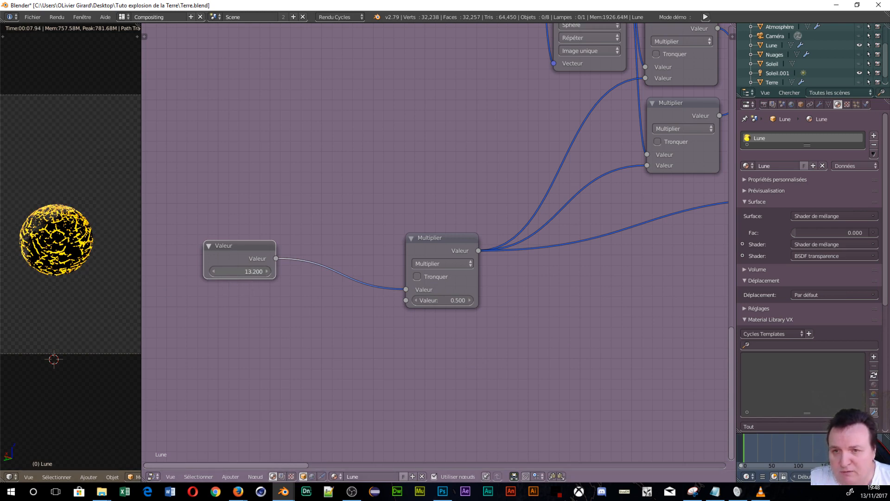
{"action": "left_click_drag", "start_coordinate": [240, 271], "coordinate": [331, 271]}
{"action": "left_click_drag", "start_coordinate": [267, 272], "coordinate": [297, 272]}
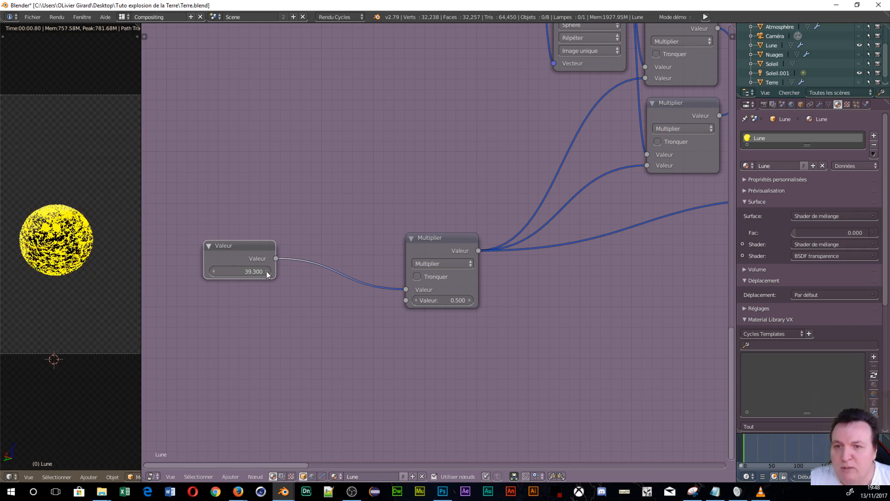
- Set the second value of the Multiplier after the Valeur node to 0.1 and raise the Valeur node's value to 48.8
{"action": "left_click", "coordinate": [438, 301]}
{"action": "type", "text": "0.1"}
{"action": "key", "text": "Return"}
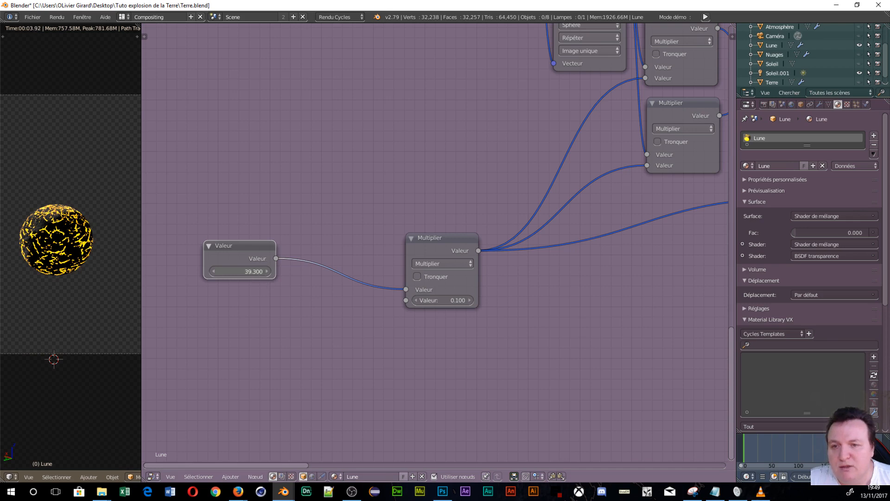
{"action": "left_click_drag", "start_coordinate": [241, 272], "coordinate": [260, 271]}
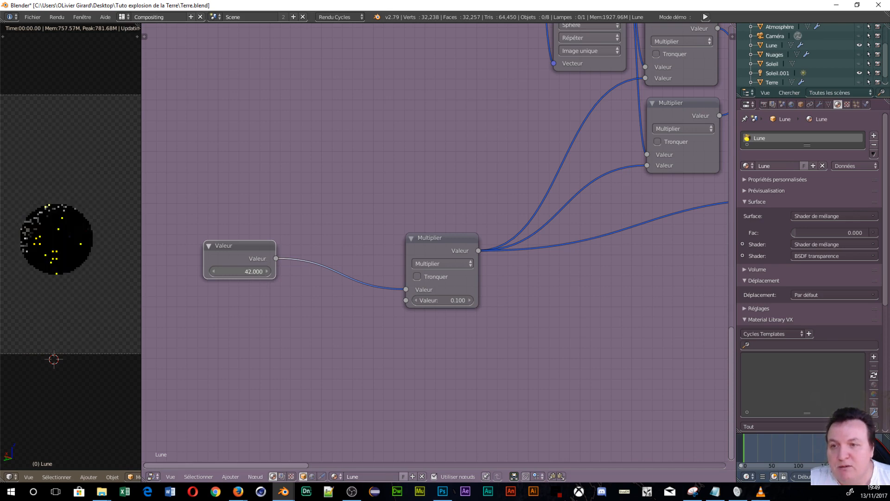
{"action": "left_click_drag", "start_coordinate": [260, 271], "coordinate": [292, 272]}
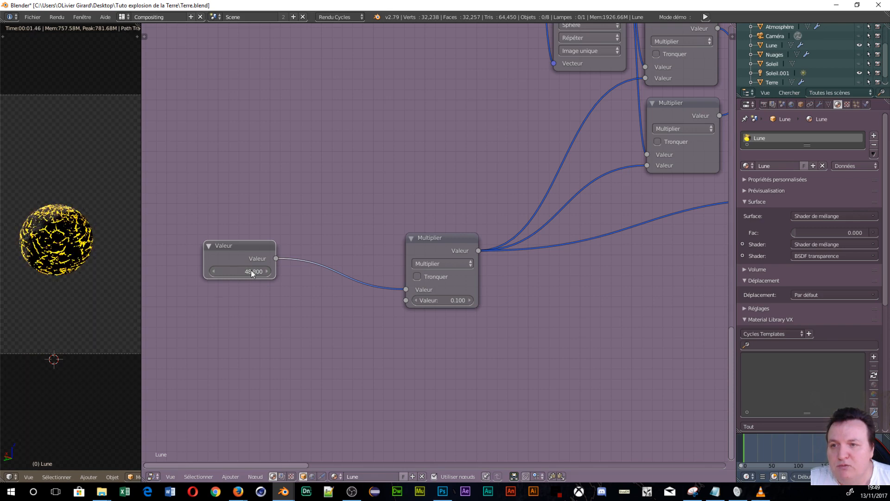
- Examine the moon's lava cracks up close in the rendered preview and follow the Multiplier links through to the Émission shaders
{"action": "scroll", "coordinate": [46, 241], "scroll_direction": "up", "scroll_amount": 5}
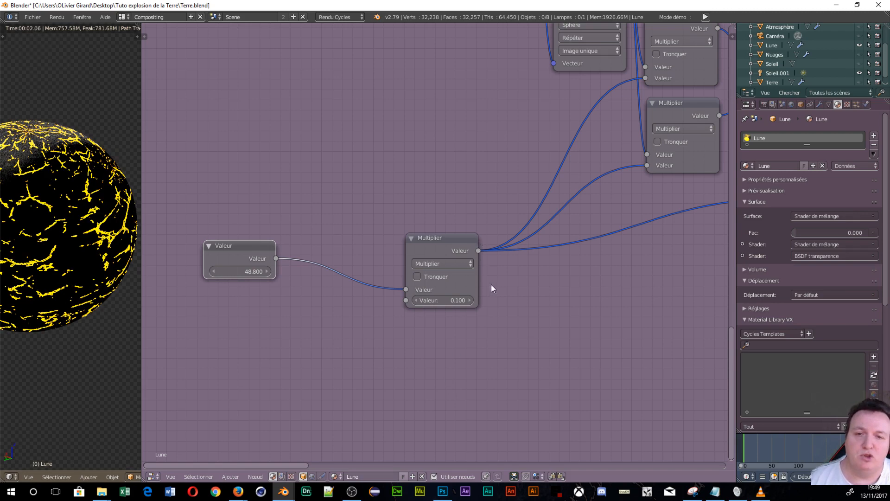
{"action": "middle_click_drag", "start_coordinate": [491, 284], "coordinate": [723, 260]}
{"action": "scroll", "coordinate": [47, 192], "scroll_direction": "down", "scroll_amount": 3}
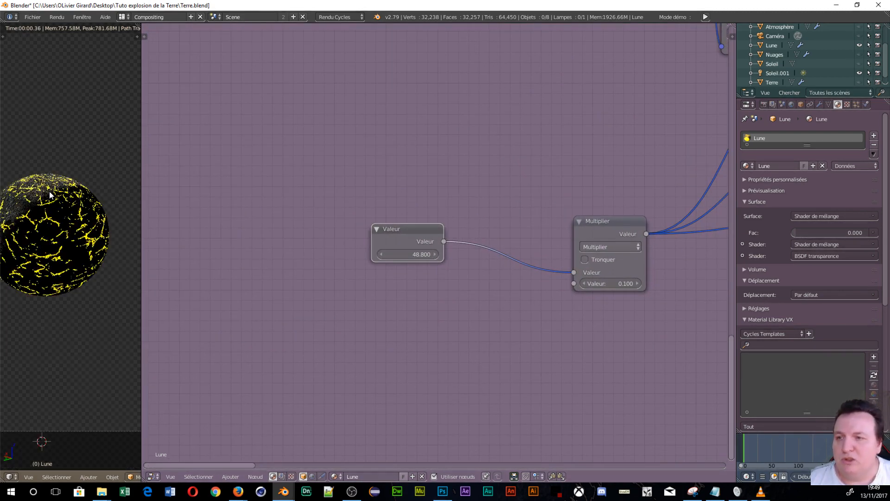
{"action": "scroll", "coordinate": [23, 206], "scroll_direction": "up", "scroll_amount": 5}
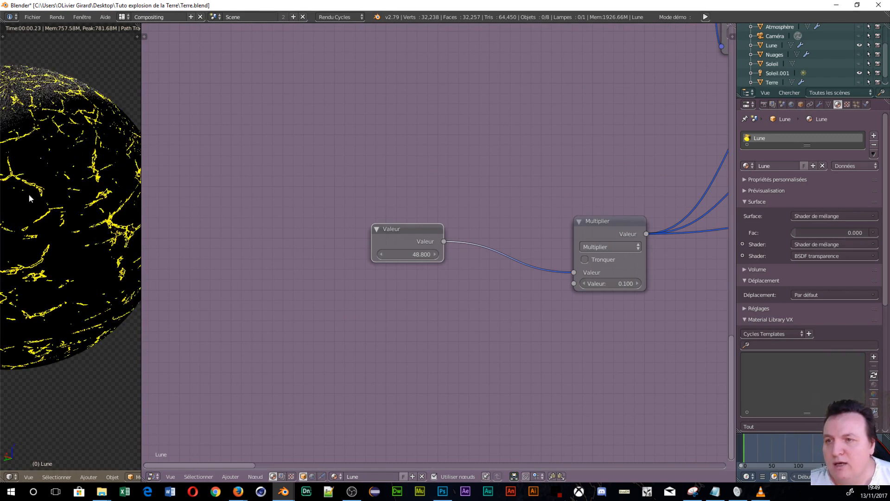
{"action": "scroll", "coordinate": [40, 126], "scroll_direction": "up", "scroll_amount": 4}
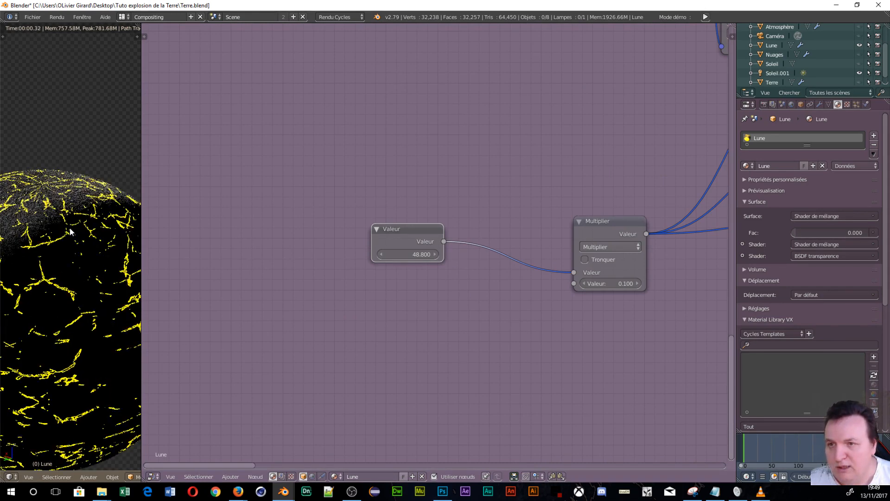
{"action": "scroll", "coordinate": [547, 322], "scroll_direction": "up", "scroll_amount": 1}
{"action": "middle_click_drag", "start_coordinate": [608, 316], "coordinate": [158, 350]}
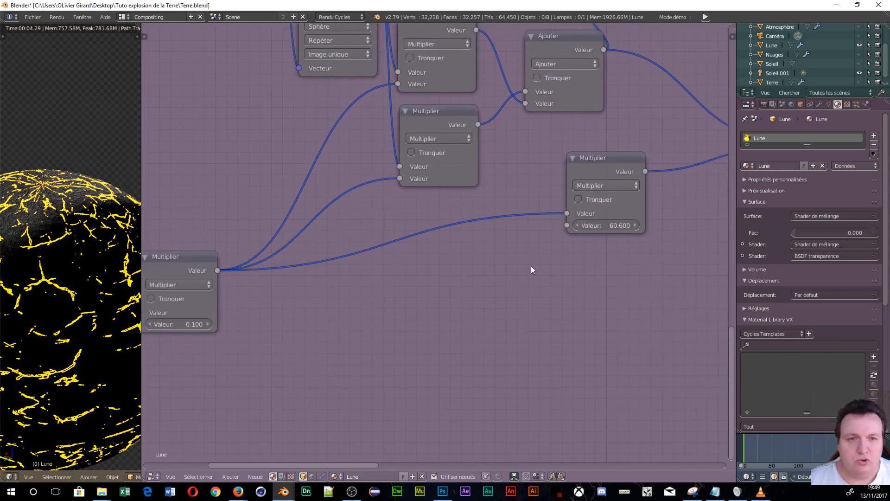
{"action": "middle_click_drag", "start_coordinate": [532, 267], "coordinate": [316, 393]}
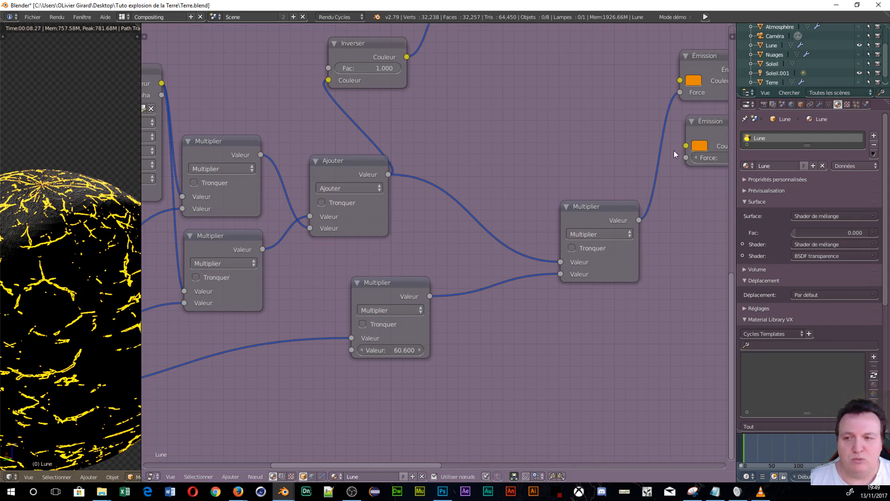
{"action": "scroll", "coordinate": [391, 394], "scroll_direction": "down", "scroll_amount": 2}
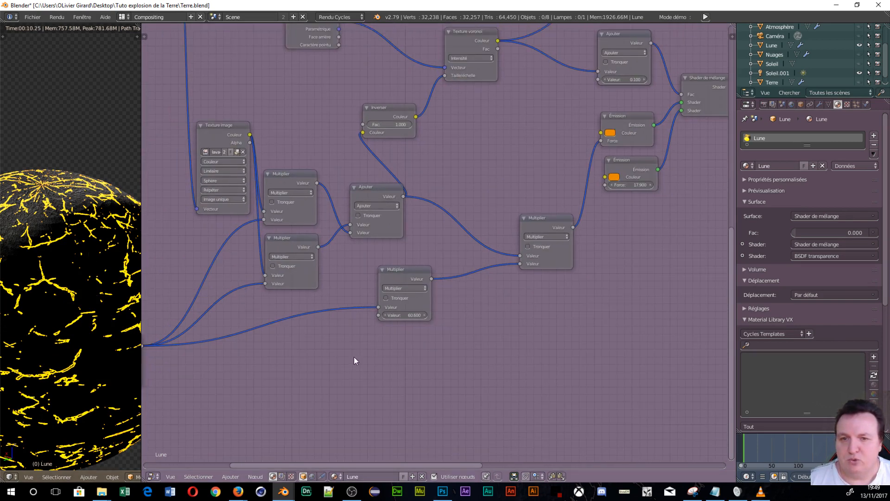
{"action": "middle_click_drag", "start_coordinate": [354, 357], "coordinate": [595, 307]}
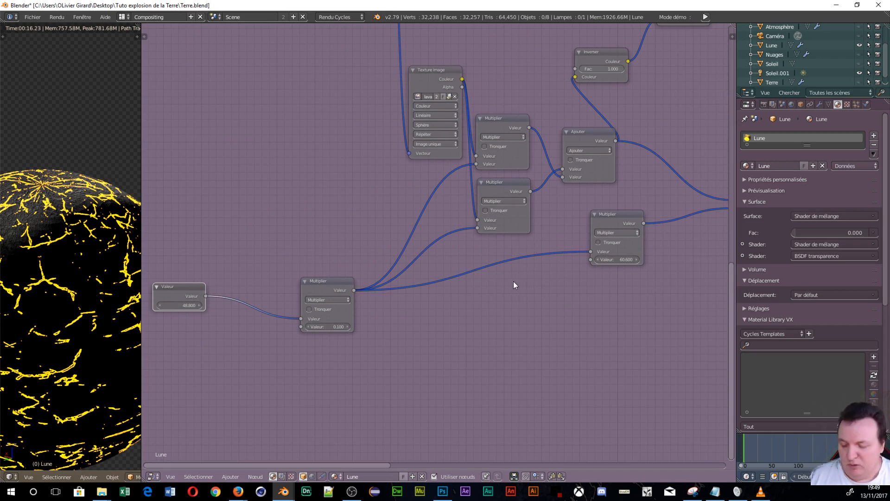
- Insert a Math converter node on the link between the 0.1 Multiplier and the 60.6 Multiplier, with its operation set to Multiplier
{"action": "key", "text": "shift+a"}
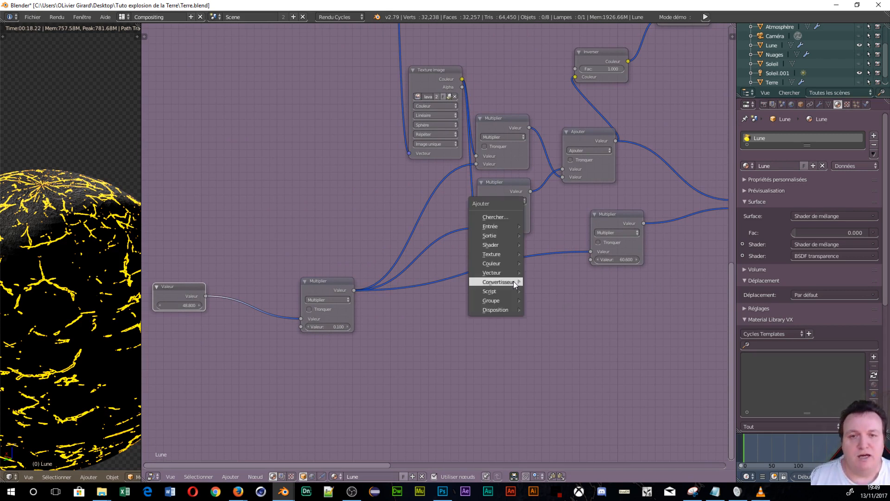
{"action": "mouse_move", "coordinate": [513, 281]}
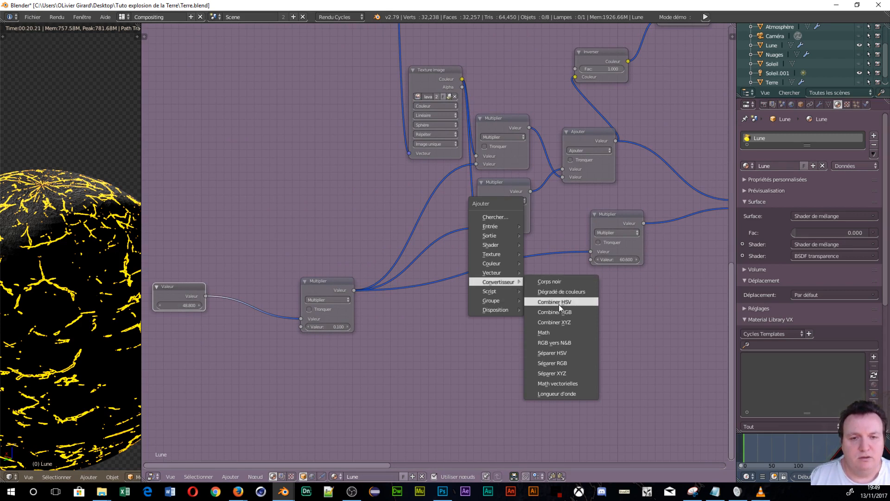
{"action": "left_click", "coordinate": [554, 332]}
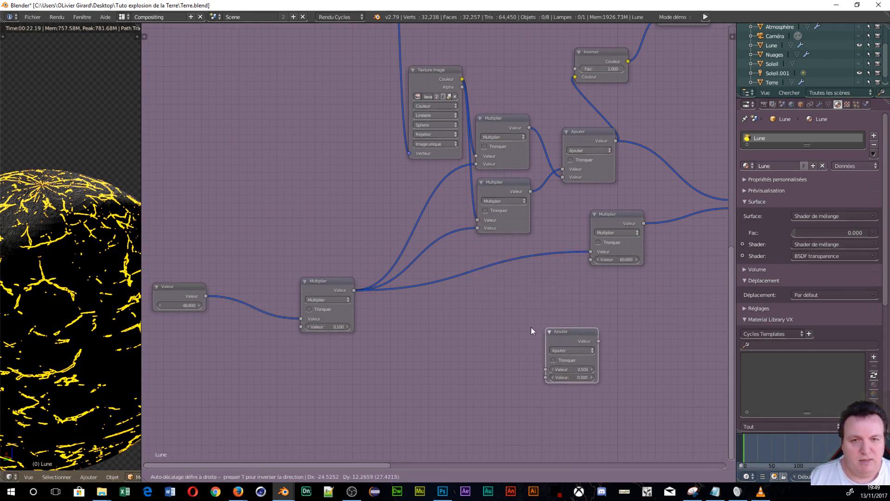
{"action": "left_click", "coordinate": [472, 266]}
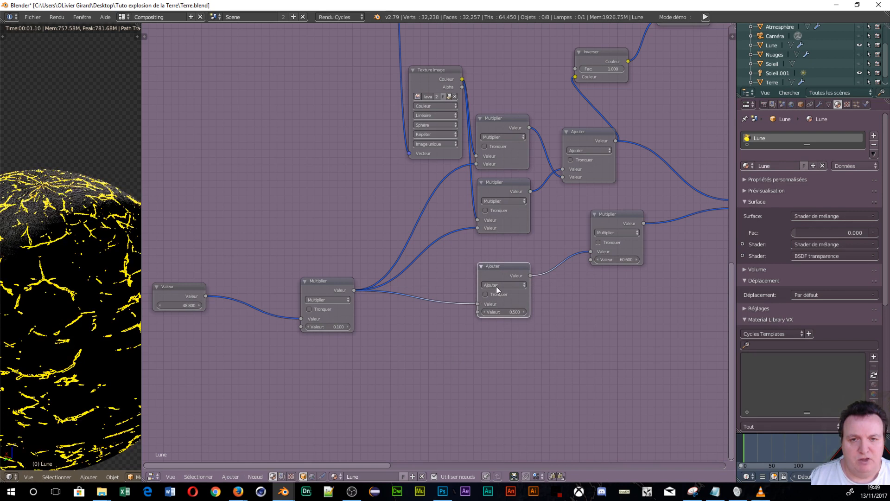
{"action": "left_click", "coordinate": [514, 285]}
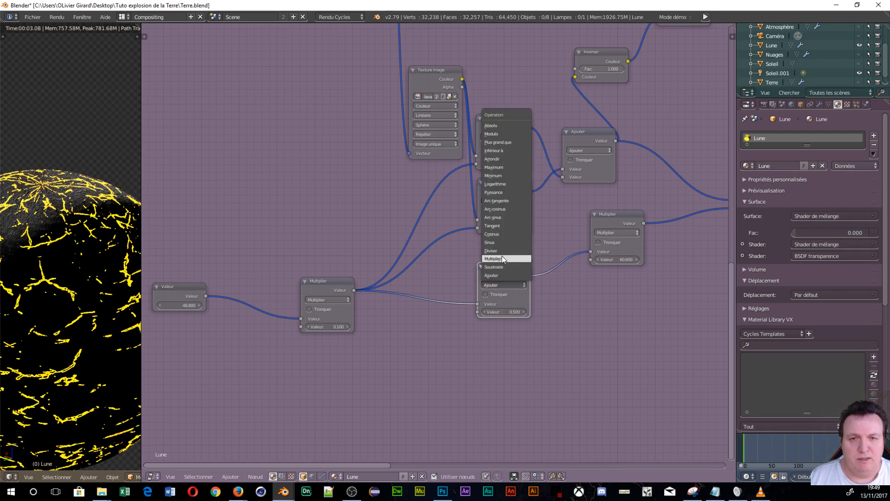
{"action": "left_click", "coordinate": [502, 258]}
- Set the inserted Multiplier's second value to 0.05 and inspect the lava cracks in the rendered preview
{"action": "left_click", "coordinate": [504, 312]}
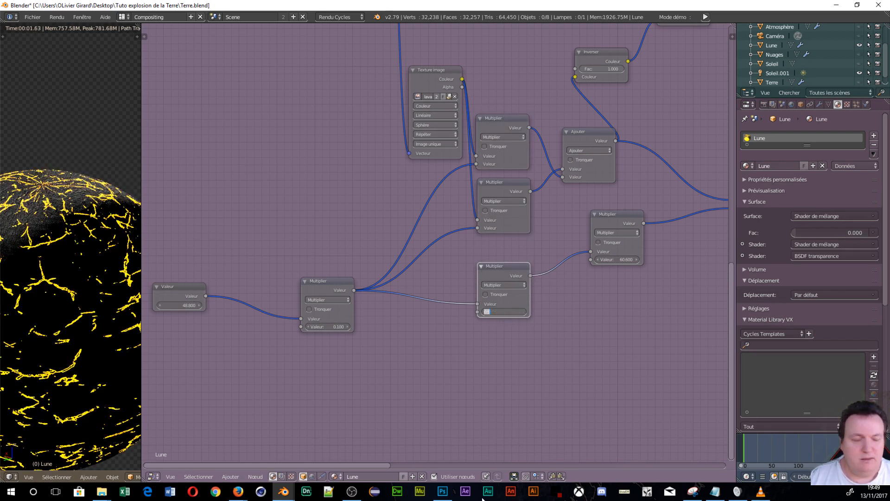
{"action": "type", "text": "0"}
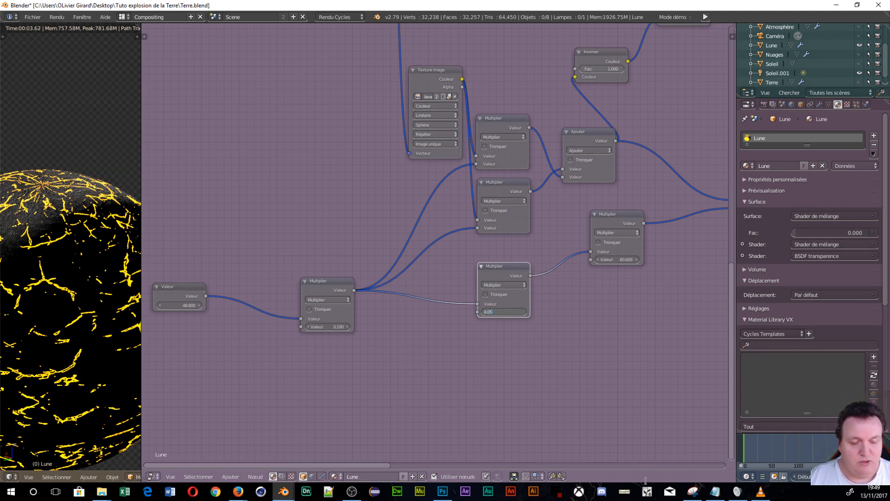
{"action": "key", "text": "Return"}
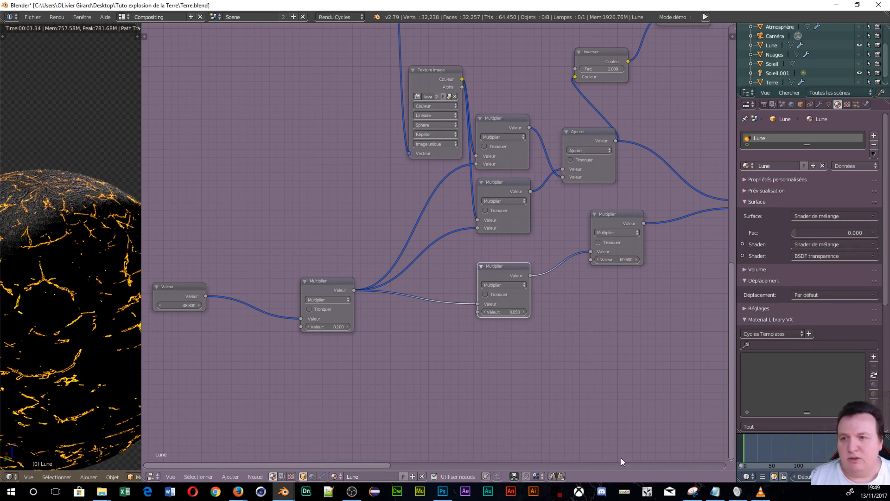
{"action": "scroll", "coordinate": [67, 191], "scroll_direction": "up", "scroll_amount": 8}
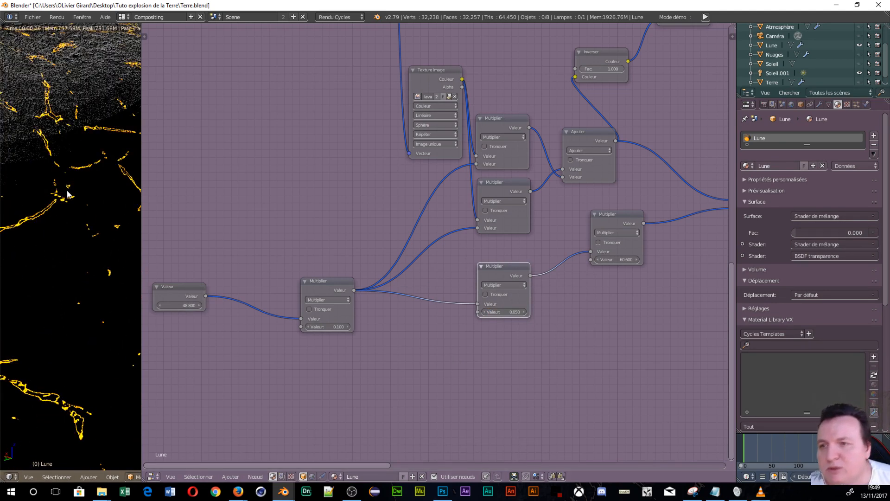
{"action": "middle_click_drag", "start_coordinate": [87, 90], "coordinate": [122, 156], "text": "shift"}
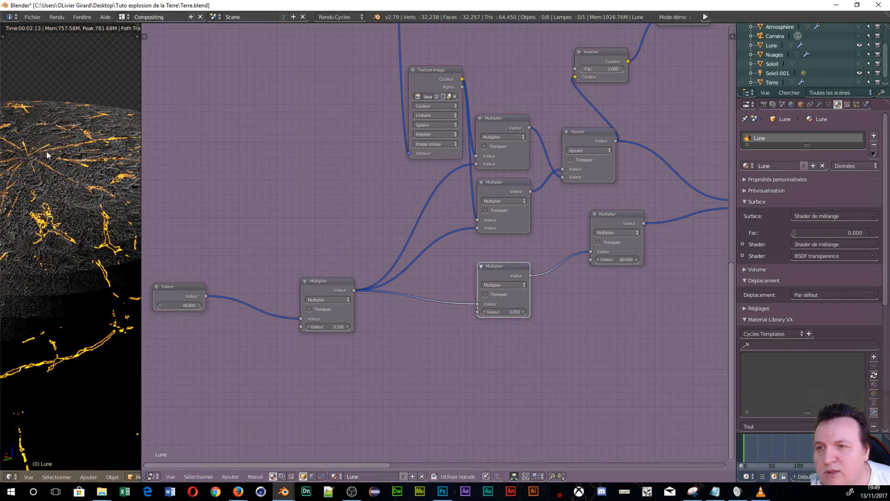
{"action": "scroll", "coordinate": [54, 166], "scroll_direction": "down", "scroll_amount": 8}
{"action": "middle_click_drag", "start_coordinate": [104, 221], "coordinate": [122, 121], "text": "shift"}
- Test higher lava coverage on the moon with the Valeur node, ending at a value of 331.3
{"action": "middle_click_drag", "start_coordinate": [203, 333], "coordinate": [397, 274]}
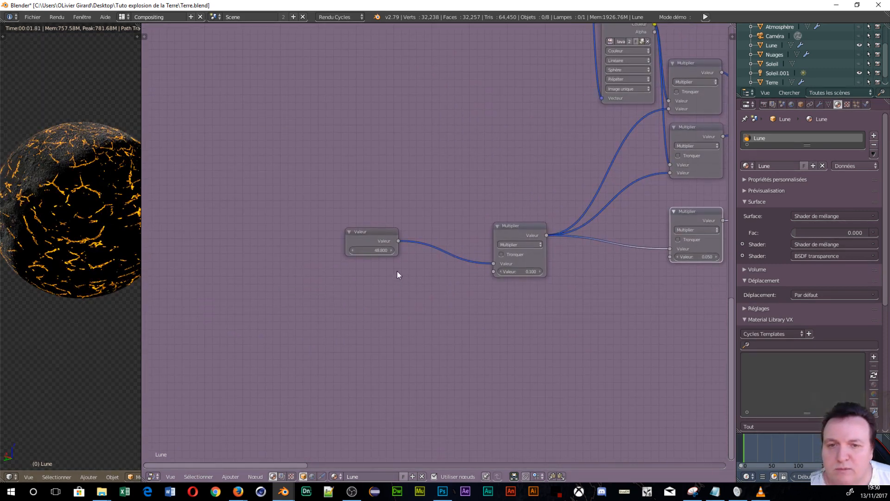
{"action": "left_click_drag", "start_coordinate": [382, 253], "coordinate": [482, 253]}
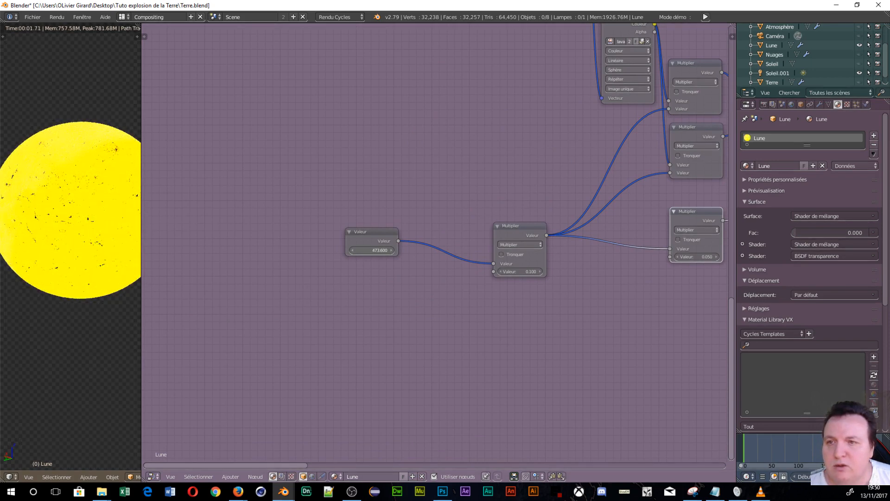
{"action": "left_click_drag", "start_coordinate": [482, 252], "coordinate": [456, 252]}
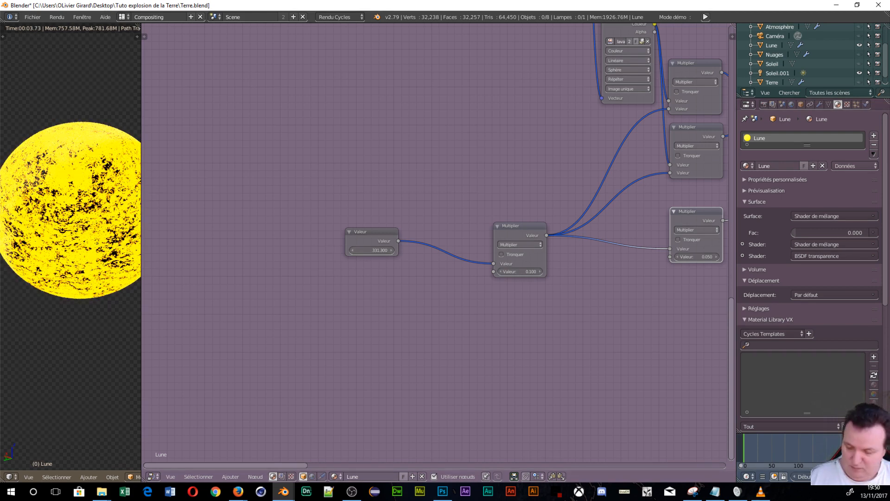
{"action": "key", "text": "ctrl+Up"}
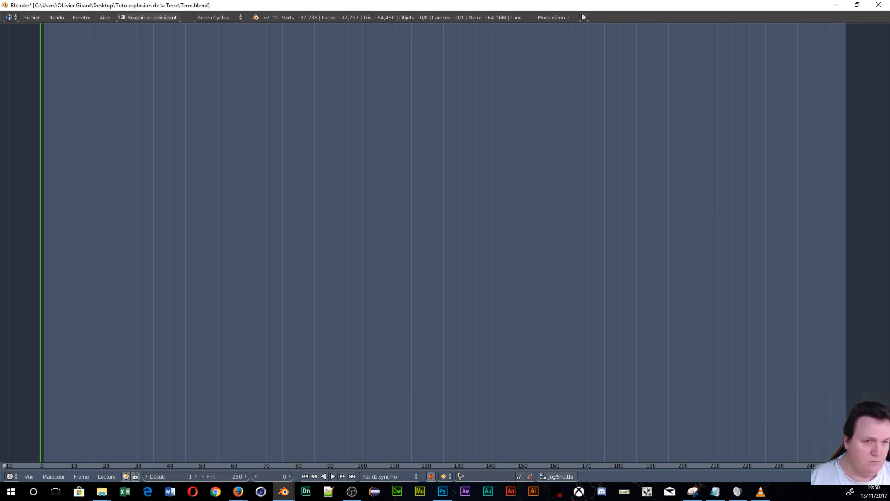
{"action": "key", "text": "ctrl+Up"}
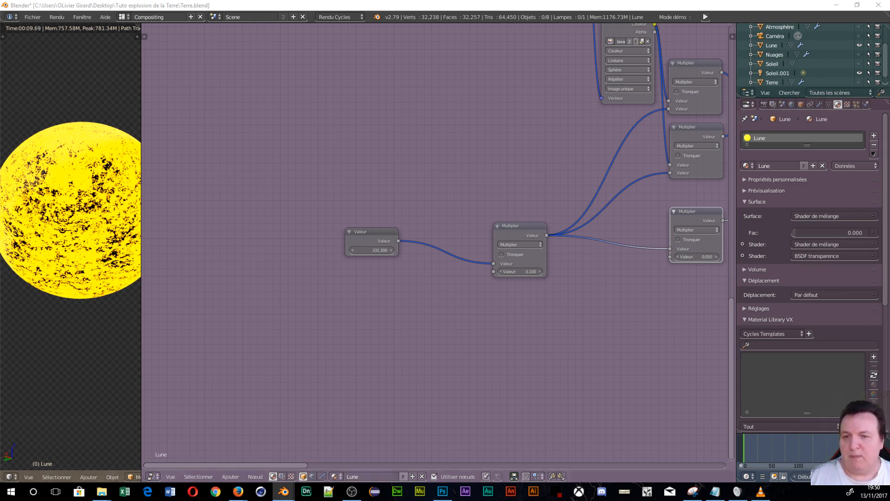
{"action": "scroll", "coordinate": [223, 335], "scroll_direction": "up", "scroll_amount": 2}
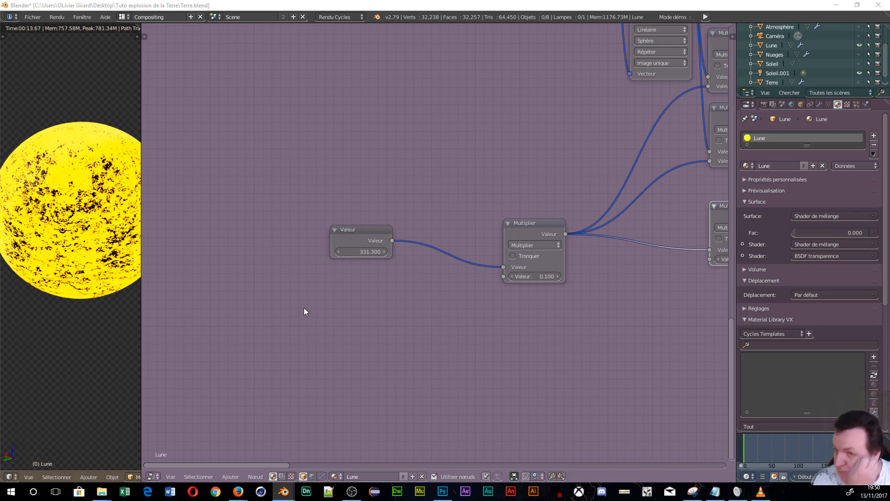
{"action": "scroll", "coordinate": [556, 299], "scroll_direction": "down", "scroll_amount": 3}
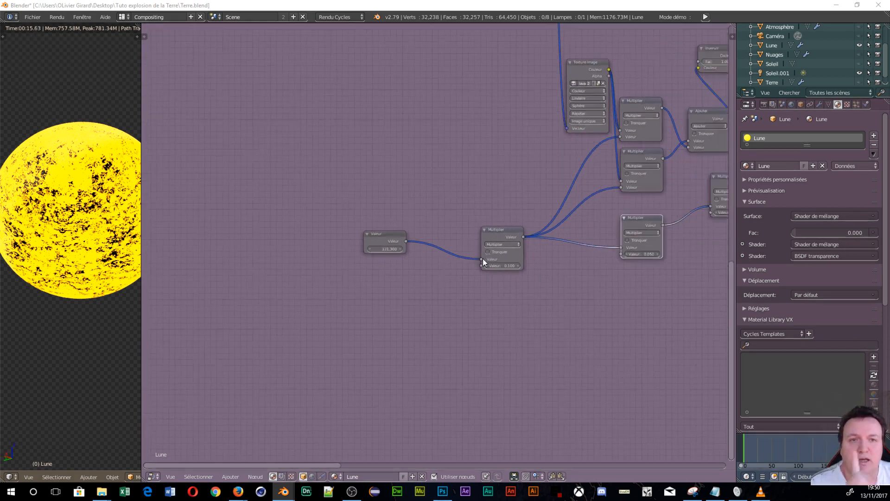
{"action": "middle_click_drag", "start_coordinate": [558, 210], "coordinate": [351, 402]}
{"action": "middle_click_drag", "start_coordinate": [331, 314], "coordinate": [333, 234]}
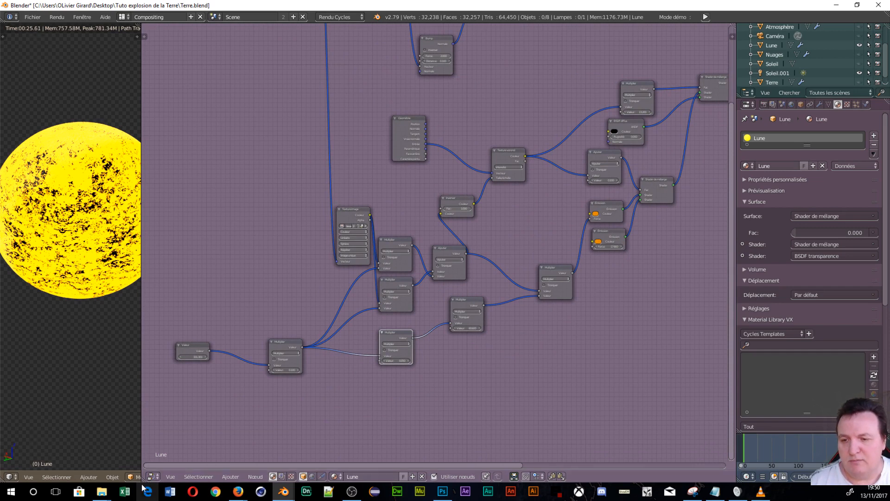
- Split the node editor horizontally and turn the new lower area into a Timeline
{"action": "left_click_drag", "start_coordinate": [143, 480], "coordinate": [150, 302]}
{"action": "scroll", "coordinate": [529, 399], "scroll_direction": "down", "scroll_amount": 2}
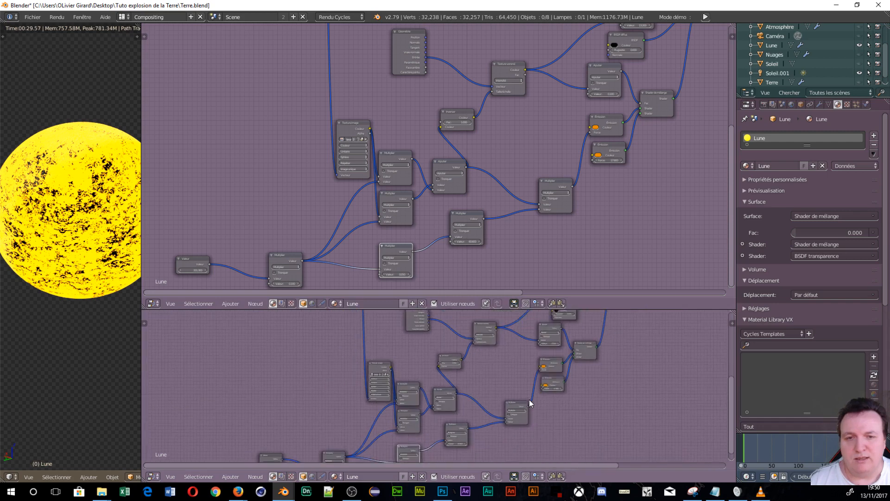
{"action": "scroll", "coordinate": [530, 399], "scroll_direction": "down", "scroll_amount": 6}
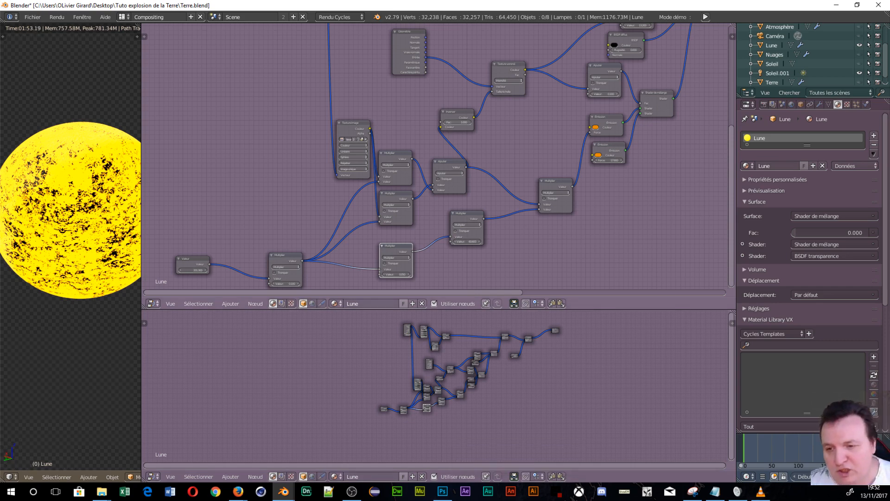
{"action": "left_click", "coordinate": [153, 476]}
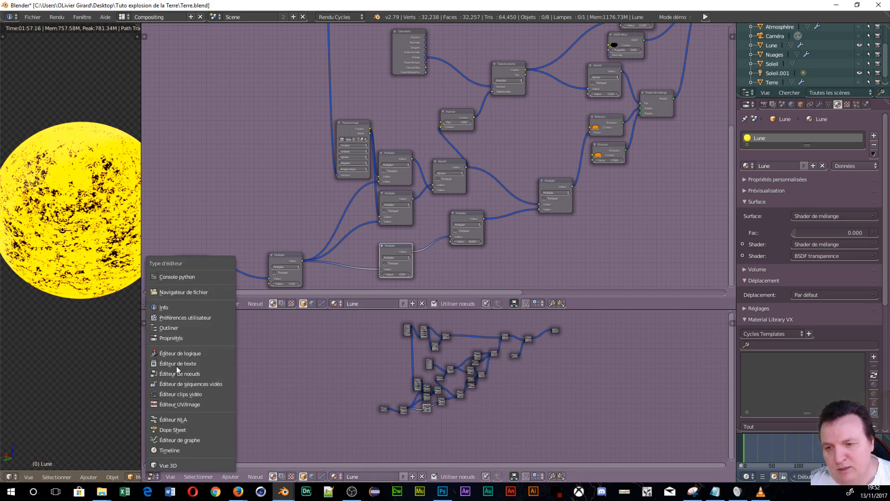
{"action": "left_click", "coordinate": [168, 449]}
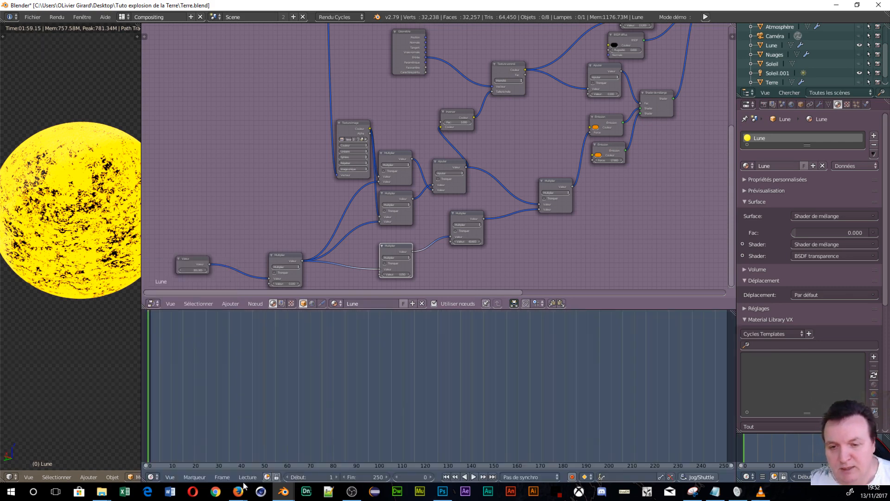
- At frame 60, set the Valeur node to 0 and insert a keyframe on its value
{"action": "left_click", "coordinate": [408, 478]}
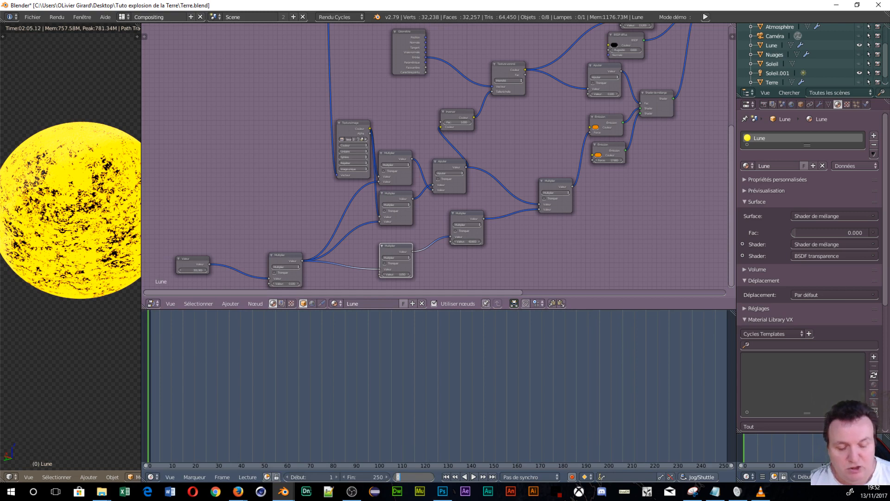
{"action": "type", "text": "60"}
{"action": "key", "text": "Return"}
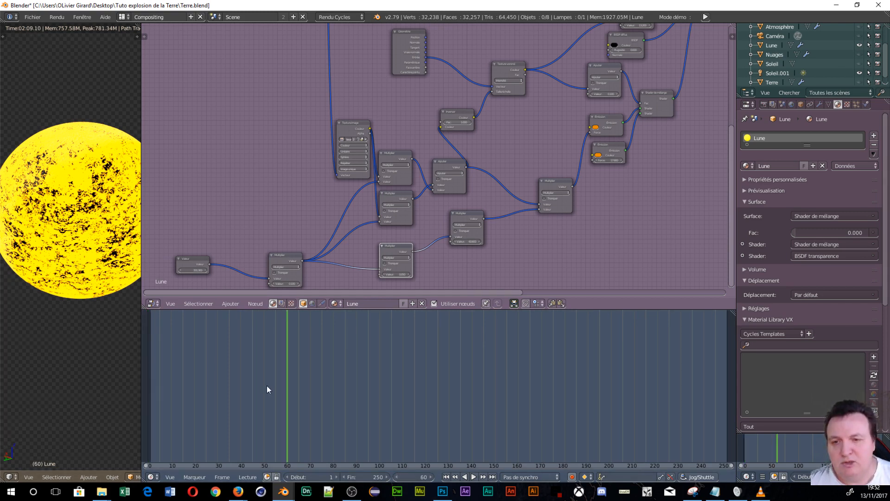
{"action": "middle_click_drag", "start_coordinate": [243, 239], "coordinate": [364, 148]}
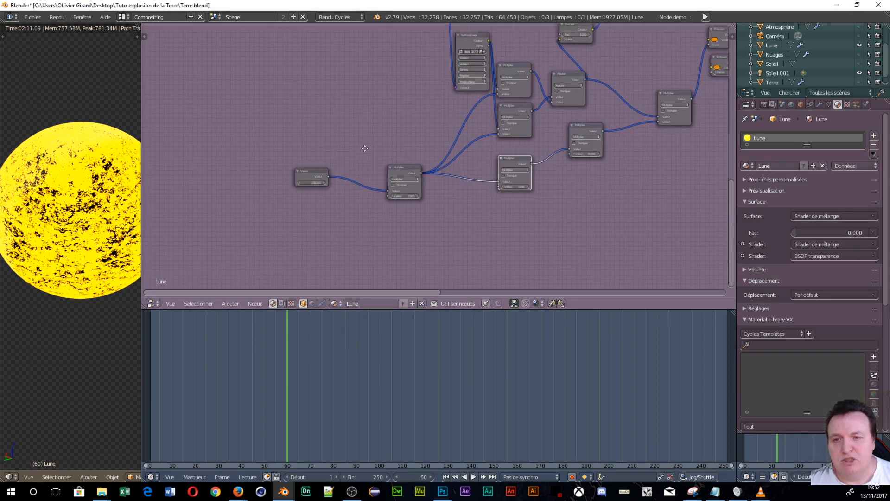
{"action": "scroll", "coordinate": [365, 207], "scroll_direction": "up", "scroll_amount": 3}
{"action": "middle_click_drag", "start_coordinate": [364, 207], "coordinate": [505, 200]}
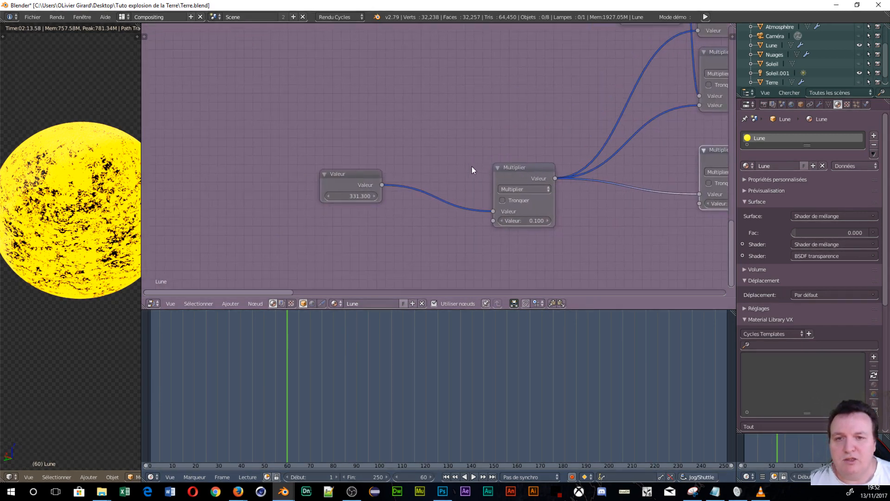
{"action": "left_click", "coordinate": [351, 197]}
{"action": "type", "text": "0"}
{"action": "key", "text": "Return"}
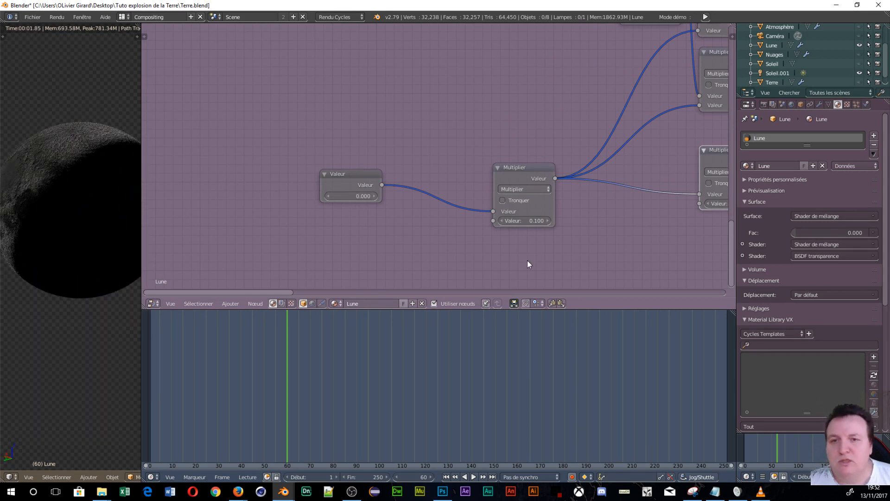
{"action": "right_click", "coordinate": [334, 196]}
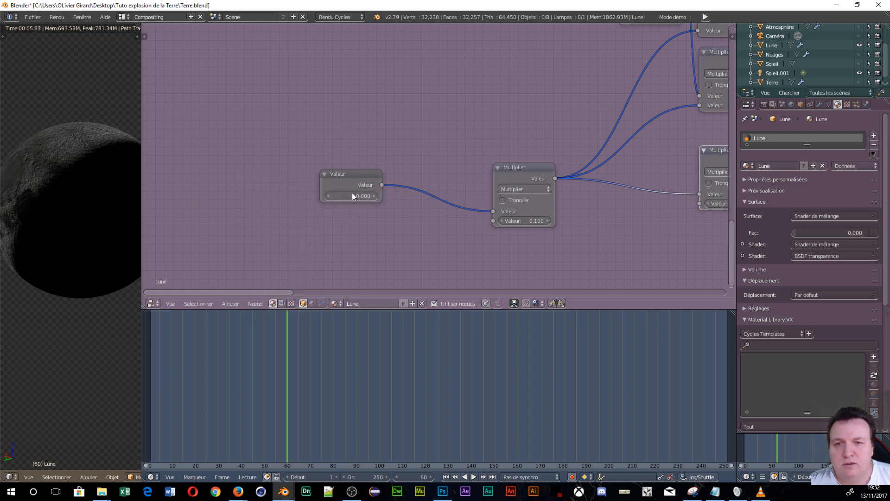
{"action": "right_click", "coordinate": [354, 196]}
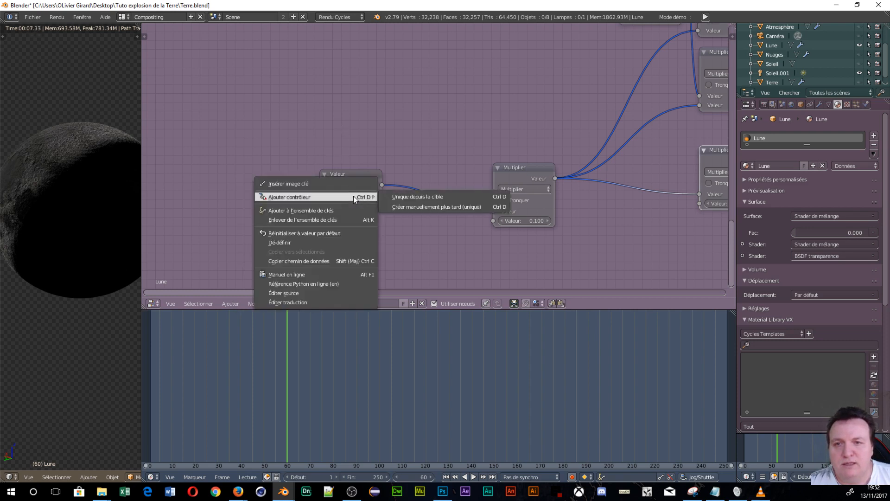
{"action": "left_click", "coordinate": [308, 184]}
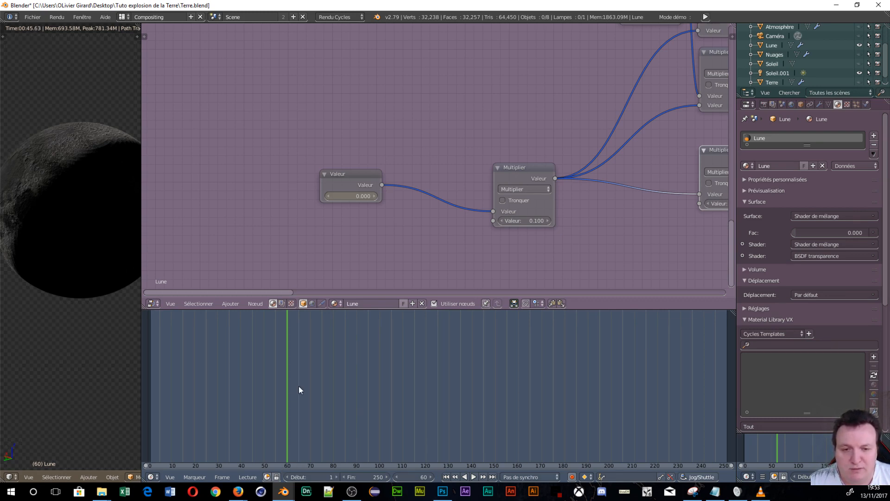
- Keyframe the Valeur node at 500 on frame 180, and scrub the animation to check how the lava spreads
{"action": "left_click", "coordinate": [411, 477]}
{"action": "type", "text": "180"}
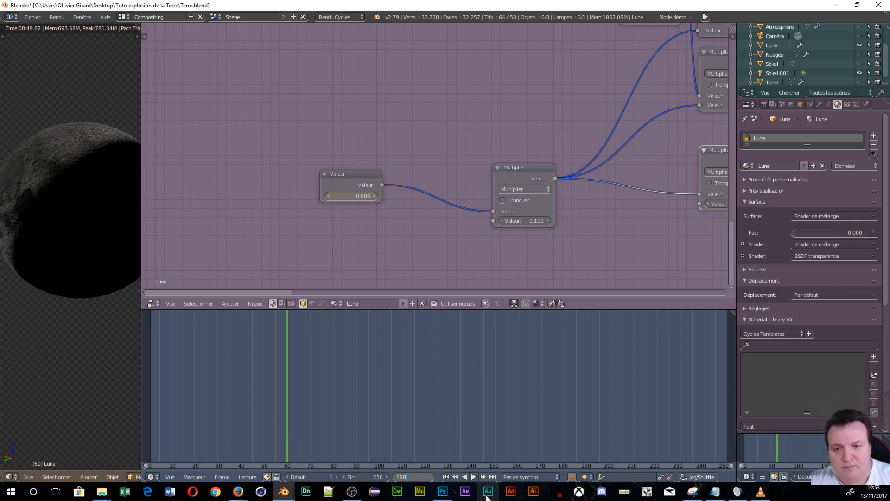
{"action": "key", "text": "Return"}
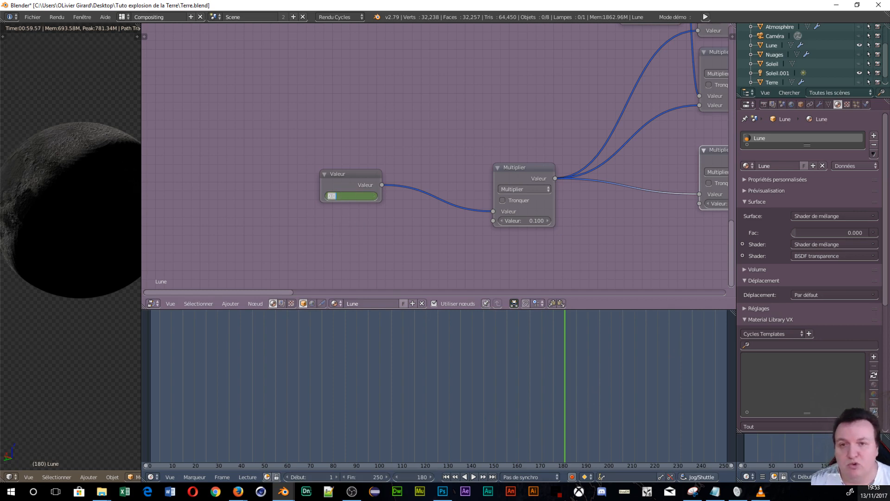
{"action": "type", "text": "50"}
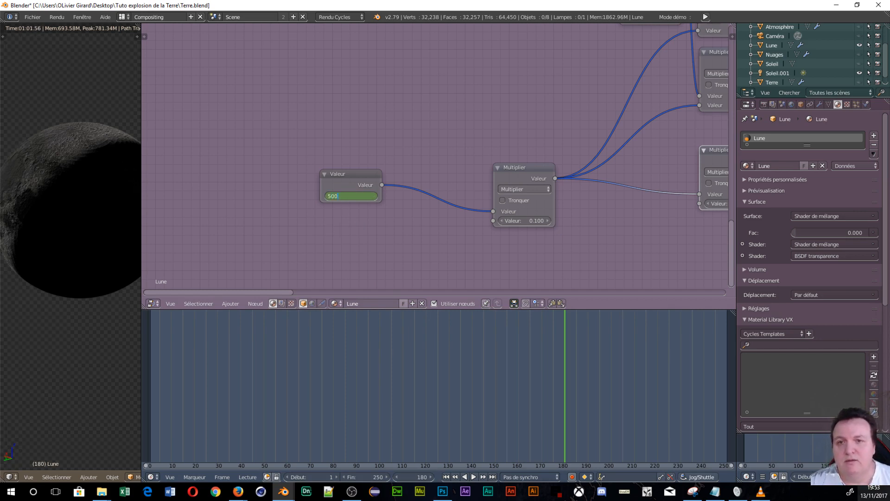
{"action": "key", "text": "Return"}
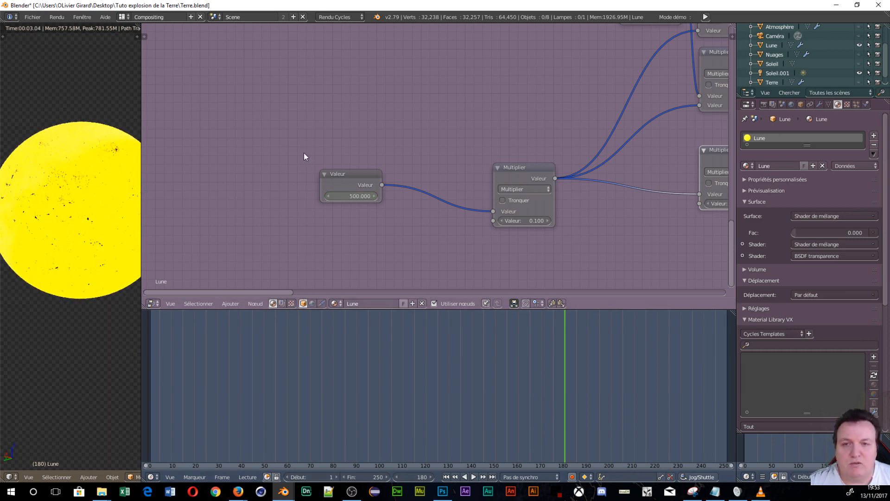
{"action": "right_click", "coordinate": [346, 197]}
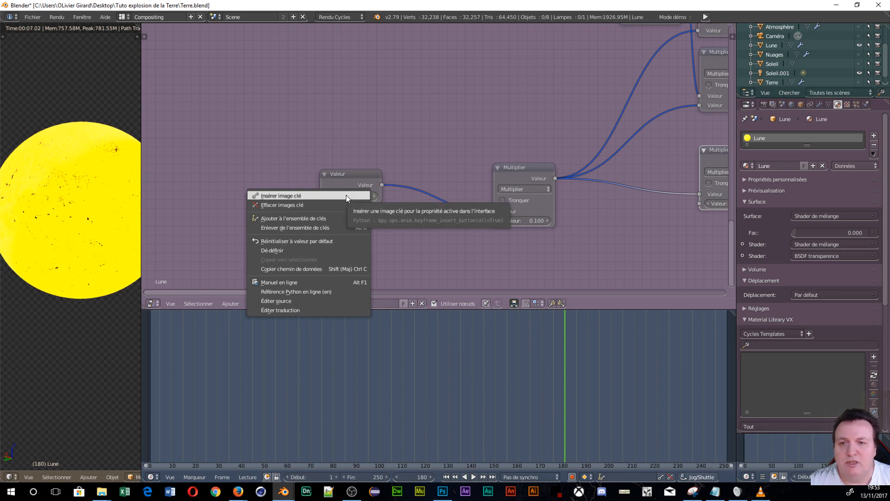
{"action": "left_click", "coordinate": [345, 195]}
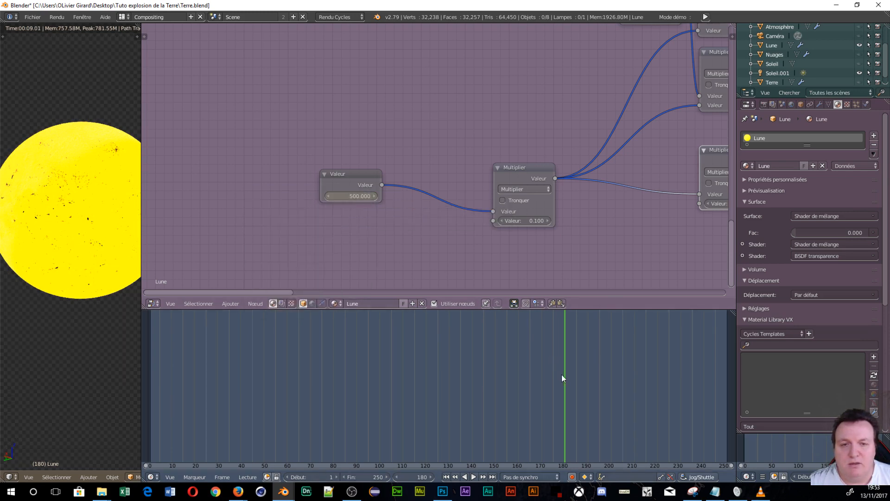
{"action": "key", "text": "shift+ctrl+space"}
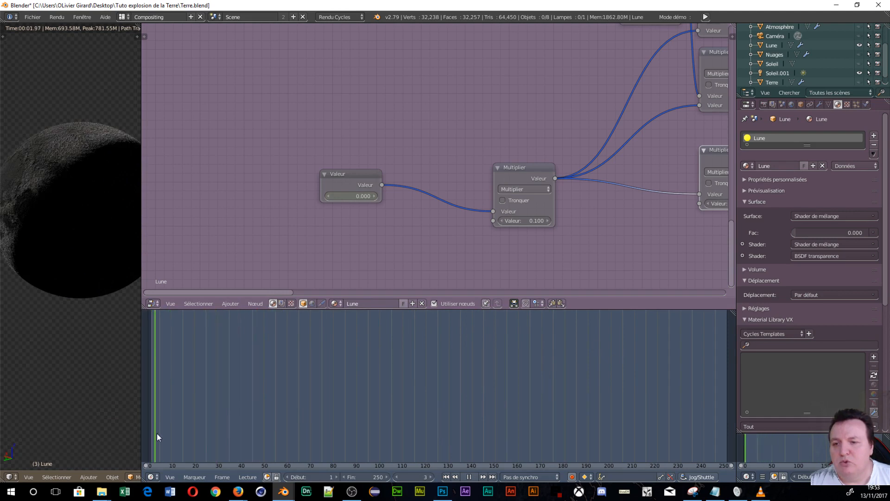
{"action": "left_click_drag", "start_coordinate": [157, 437], "coordinate": [444, 325]}
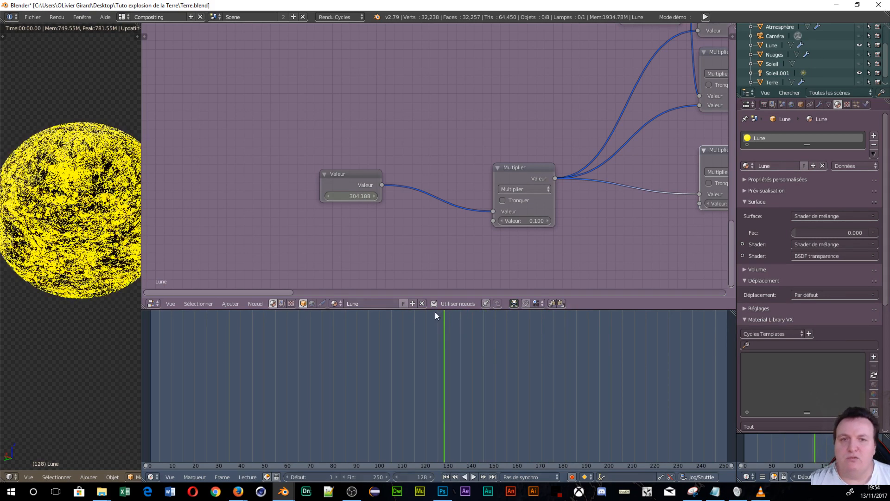
- At frame 165, insert a keyframe of 0 on the Fac of the last Shader de mélange before the material output
{"action": "scroll", "coordinate": [621, 143], "scroll_direction": "down", "scroll_amount": 6}
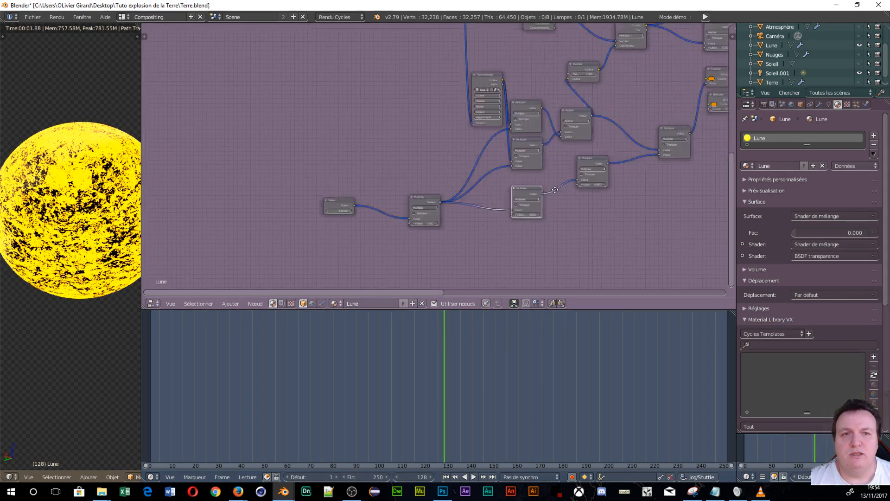
{"action": "middle_click_drag", "start_coordinate": [555, 189], "coordinate": [155, 408]}
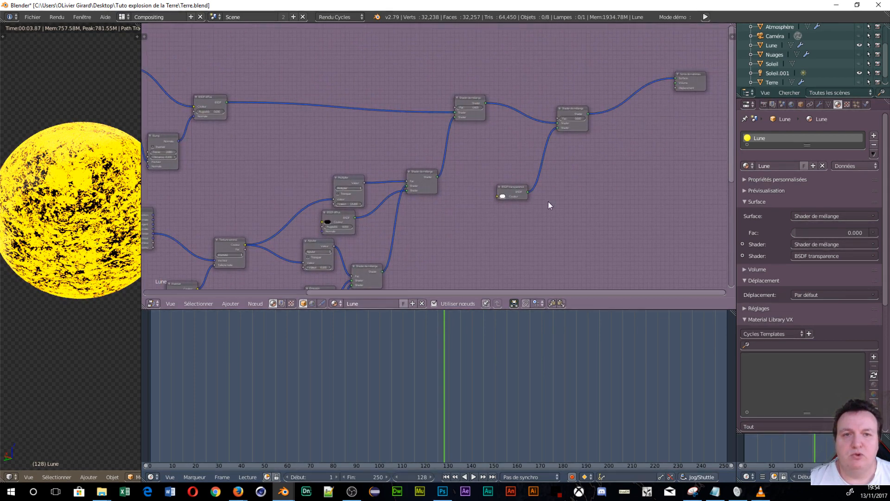
{"action": "scroll", "coordinate": [548, 205], "scroll_direction": "up", "scroll_amount": 2}
{"action": "middle_click_drag", "start_coordinate": [507, 268], "coordinate": [409, 335]}
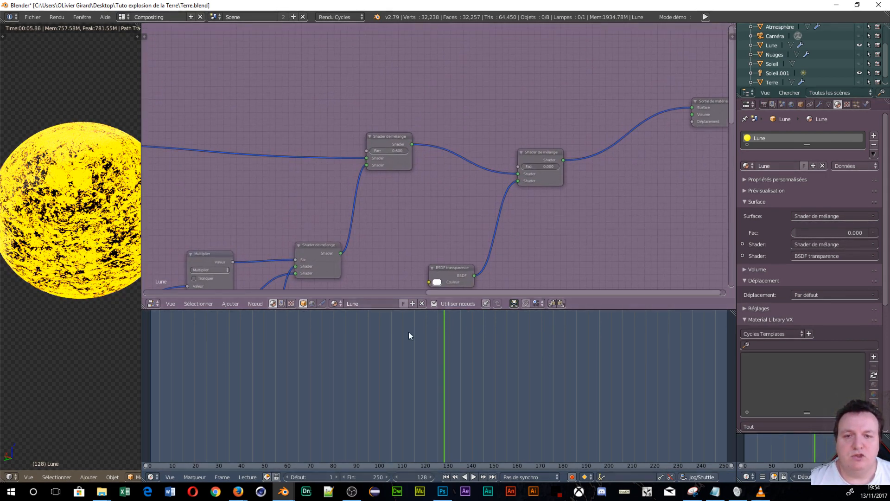
{"action": "key", "text": "alt+a"}
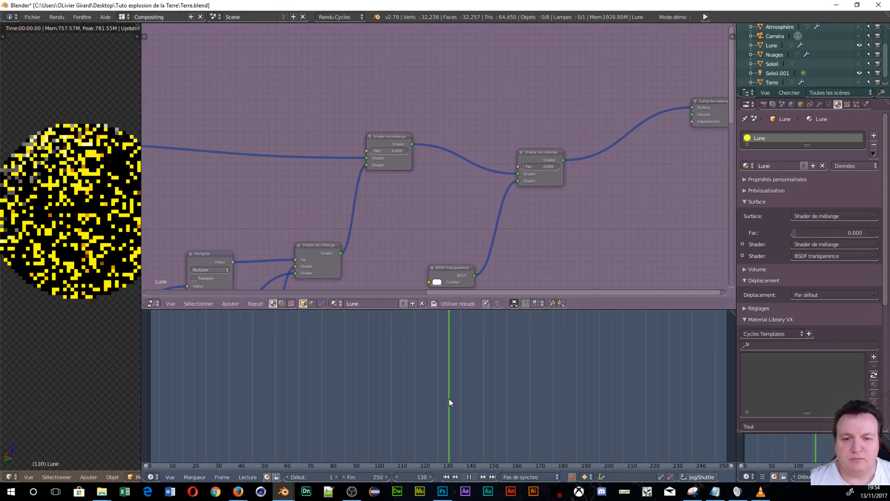
{"action": "mouse_move", "coordinate": [524, 394]}
{"action": "left_mouse_down"}
{"action": "mouse_move", "coordinate": [569, 391]}
{"action": "mouse_move", "coordinate": [529, 398]}
{"action": "left_mouse_up"}
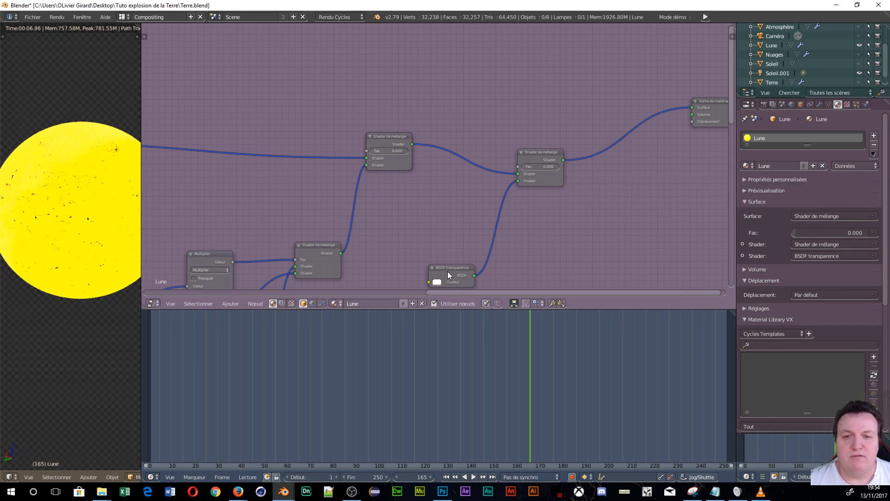
{"action": "right_click", "coordinate": [541, 166]}
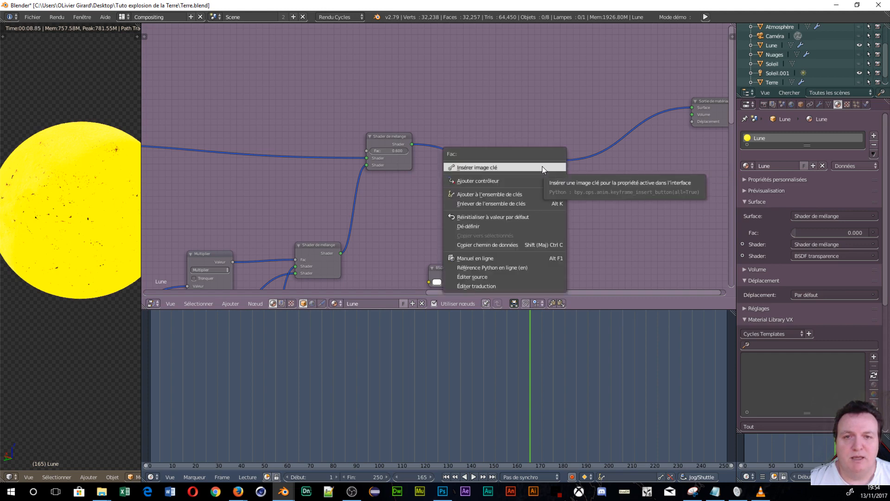
{"action": "left_click", "coordinate": [542, 166]}
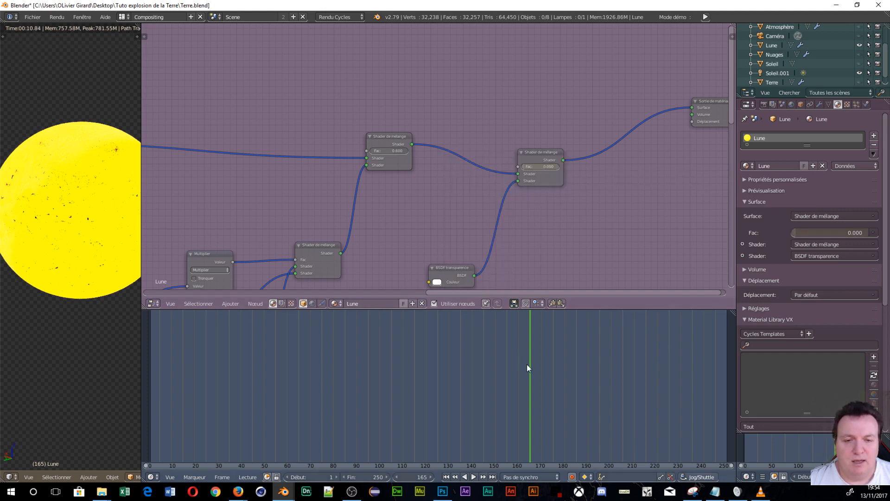
- At frame 190, set the Fac of the last Shader de mélange to 1 and insert a keyframe on it
{"action": "key", "text": "alt+a"}
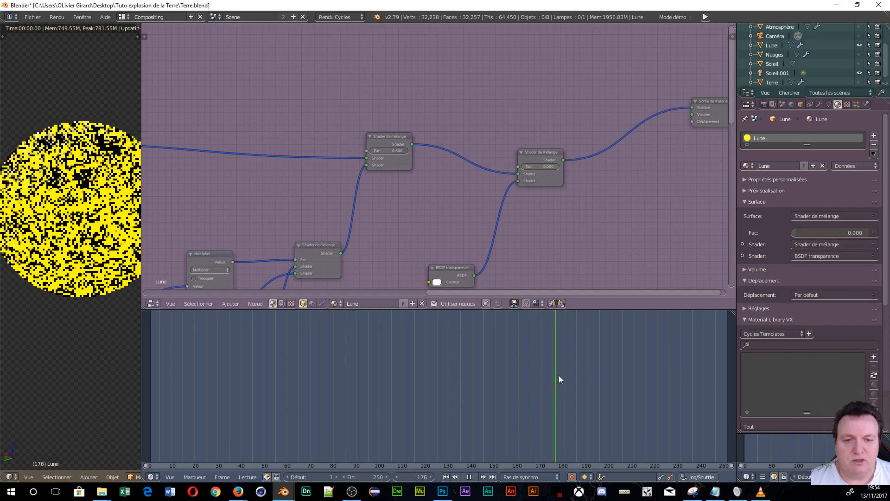
{"action": "key", "text": "alt+a"}
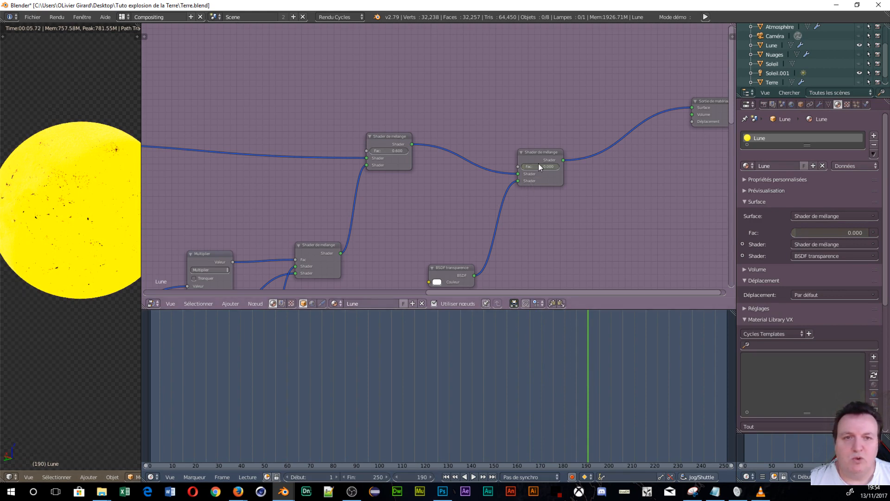
{"action": "left_click_drag", "start_coordinate": [538, 165], "coordinate": [560, 169]}
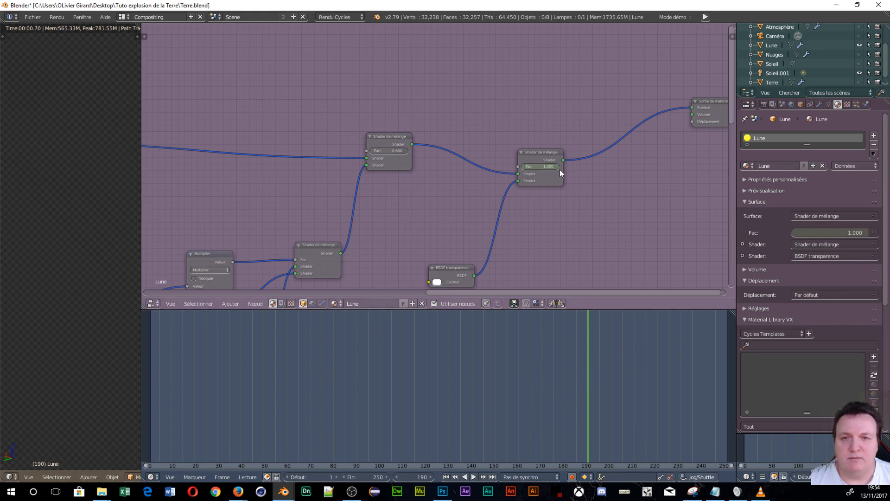
{"action": "right_click", "coordinate": [543, 170]}
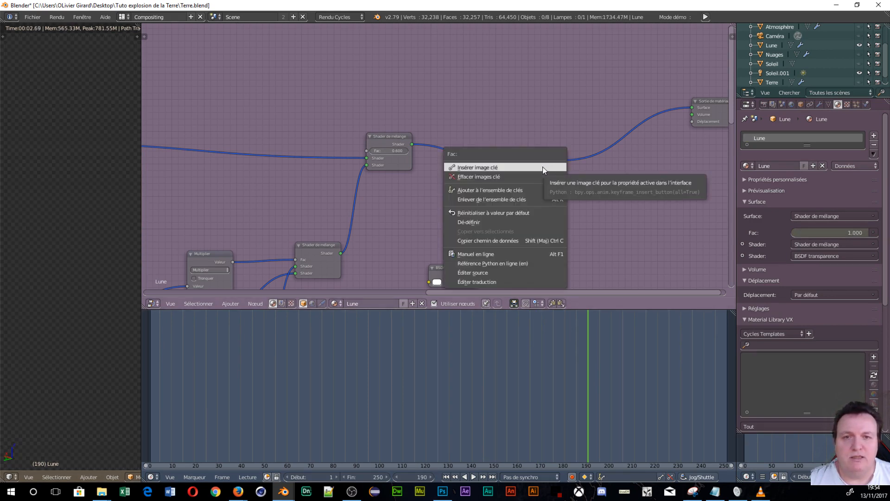
{"action": "left_click", "coordinate": [543, 166]}
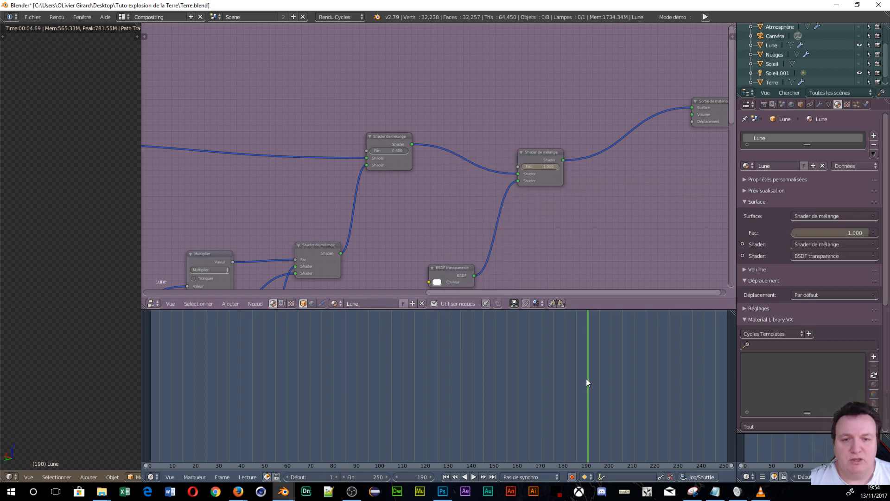
- Play the animation from frame 0 to review the moon's lava spread and disappearance, and stop playback
{"action": "left_click_drag", "start_coordinate": [586, 379], "coordinate": [147, 406]}
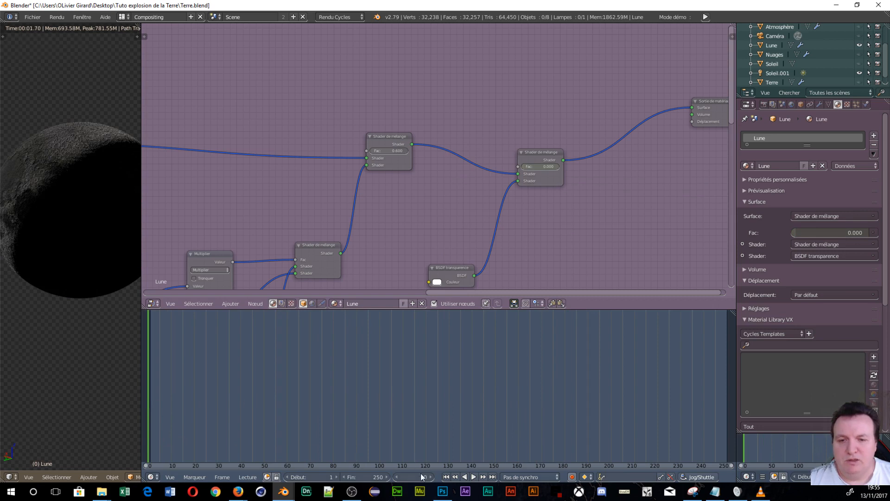
{"action": "left_click", "coordinate": [474, 476]}
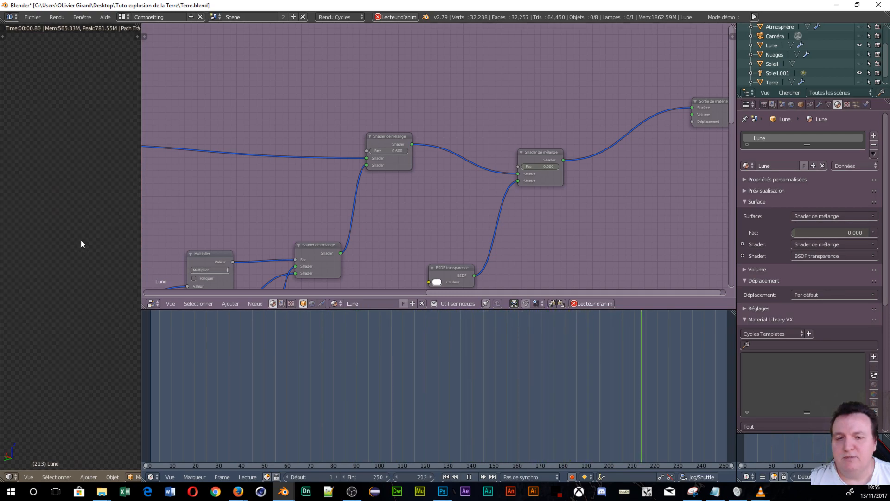
{"action": "left_click", "coordinate": [469, 477]}
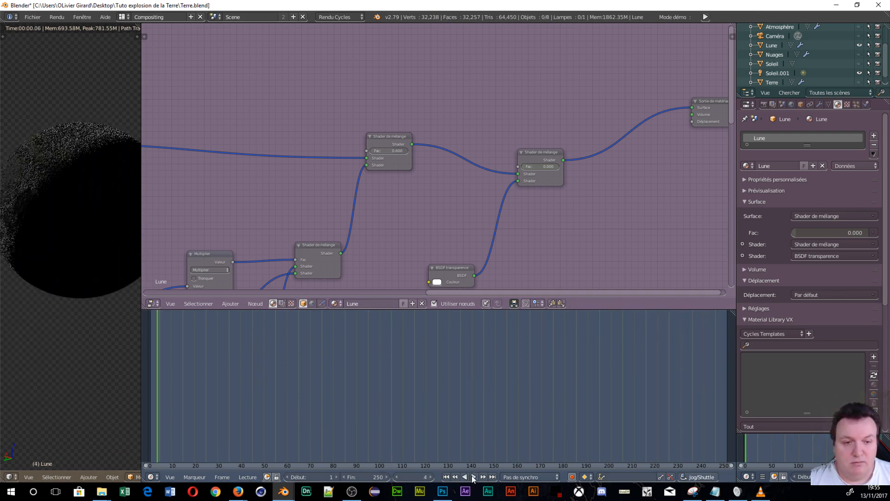
- Enlarge the 3D view and switch it to the camera view, framing the whole shot with the moon
{"action": "scroll", "coordinate": [117, 326], "scroll_direction": "down", "scroll_amount": 6}
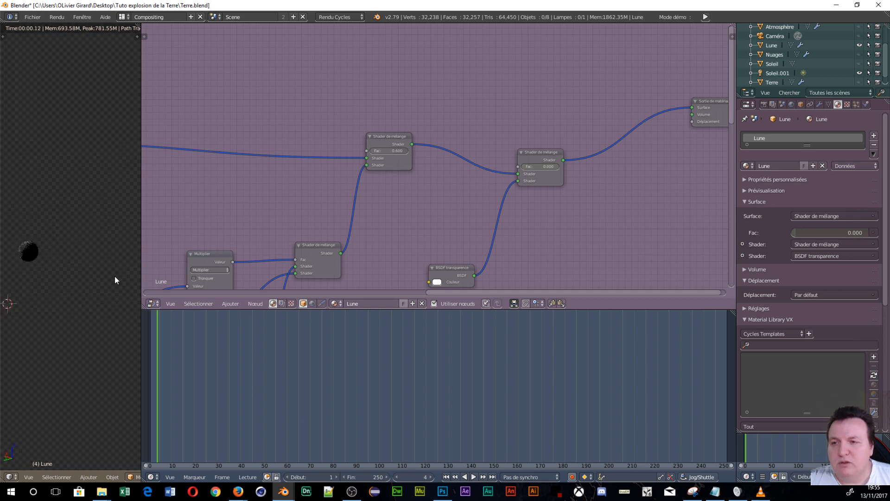
{"action": "scroll", "coordinate": [18, 283], "scroll_direction": "down", "scroll_amount": 1}
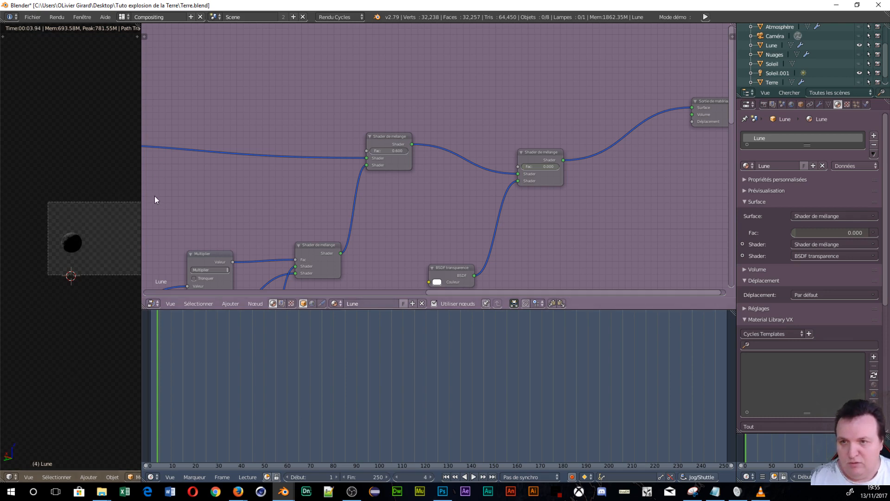
{"action": "left_click_drag", "start_coordinate": [141, 193], "coordinate": [544, 204]}
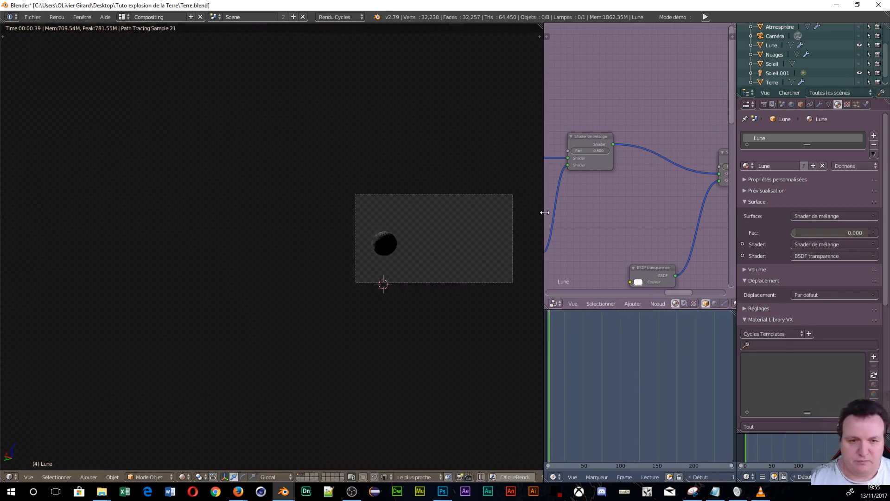
{"action": "scroll", "coordinate": [626, 476], "scroll_direction": "down", "scroll_amount": 2}
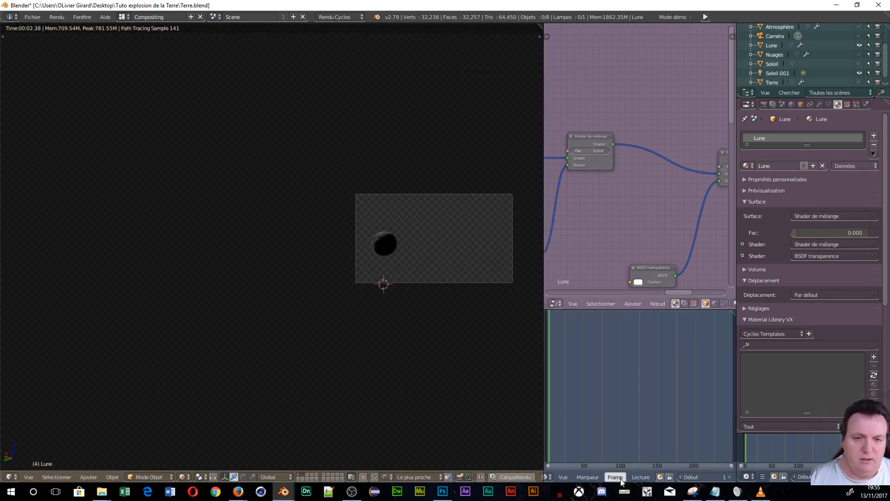
{"action": "scroll", "coordinate": [385, 287], "scroll_direction": "up", "scroll_amount": 3}
{"action": "middle_click_drag", "start_coordinate": [384, 287], "coordinate": [250, 264]}
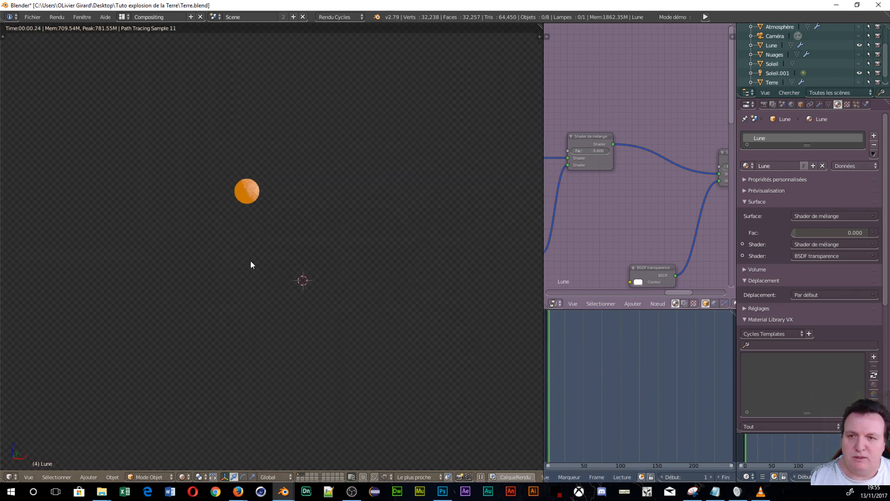
{"action": "key", "text": "KP_0"}
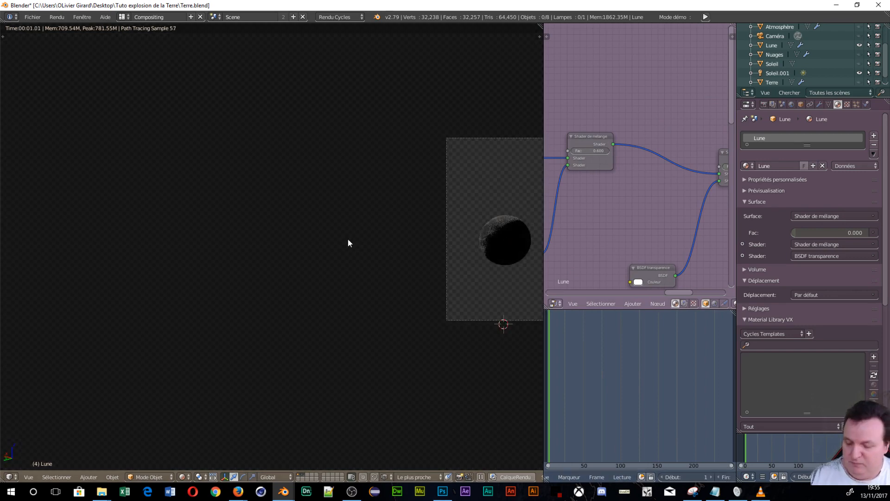
{"action": "middle_click_drag", "start_coordinate": [349, 243], "coordinate": [513, 243], "text": "shift"}
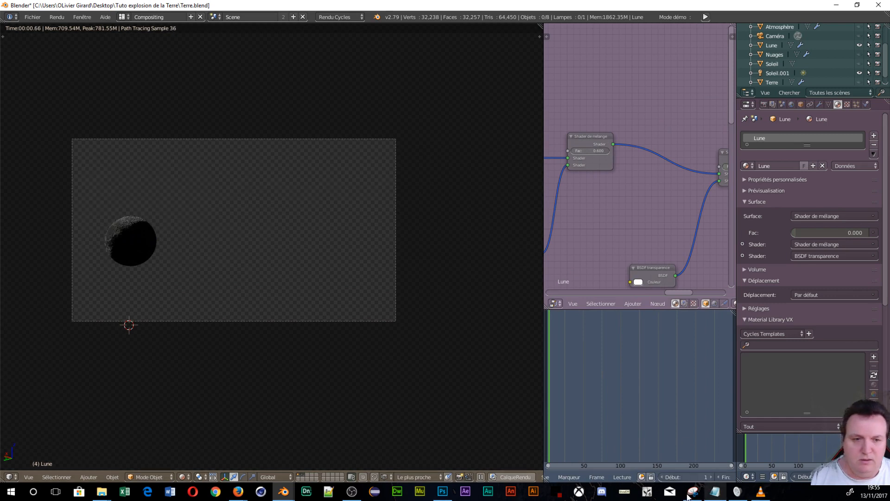
{"action": "middle_click_drag", "start_coordinate": [665, 476], "coordinate": [613, 476]}
{"action": "scroll", "coordinate": [613, 476], "scroll_direction": "down", "scroll_amount": 8}
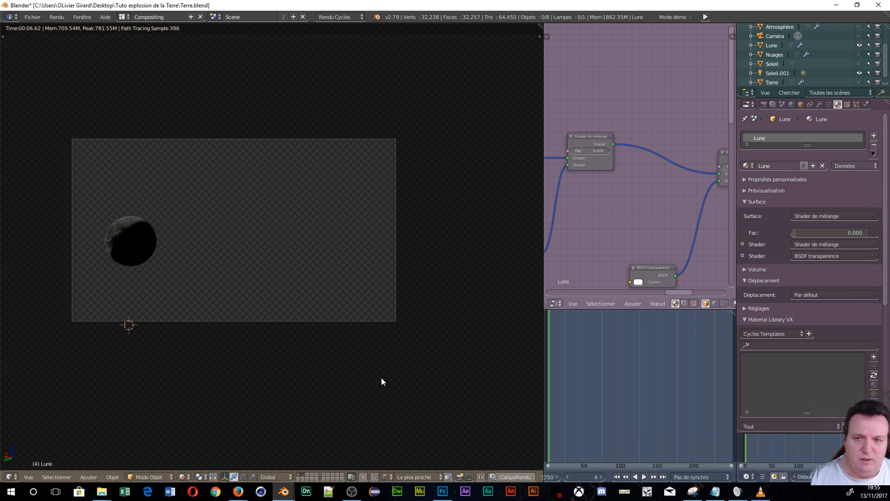
{"action": "scroll", "coordinate": [380, 377], "scroll_direction": "up", "scroll_amount": 3}
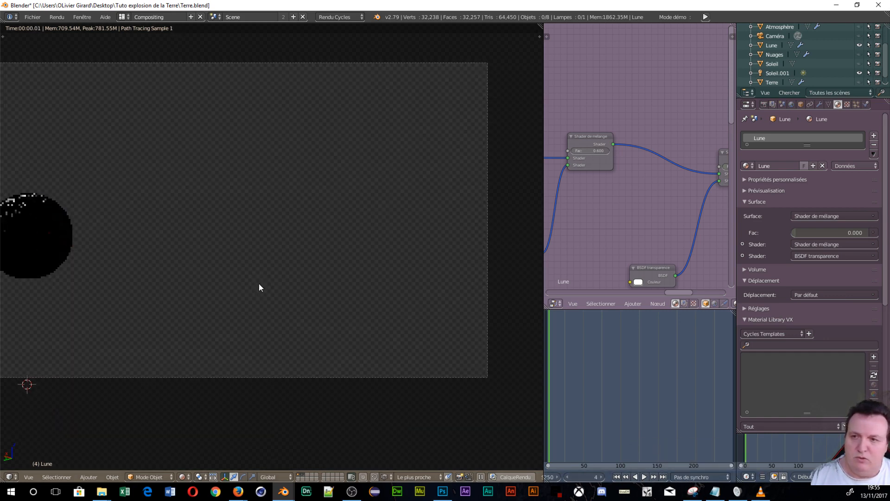
{"action": "middle_click_drag", "start_coordinate": [259, 283], "coordinate": [310, 273], "text": "shift"}
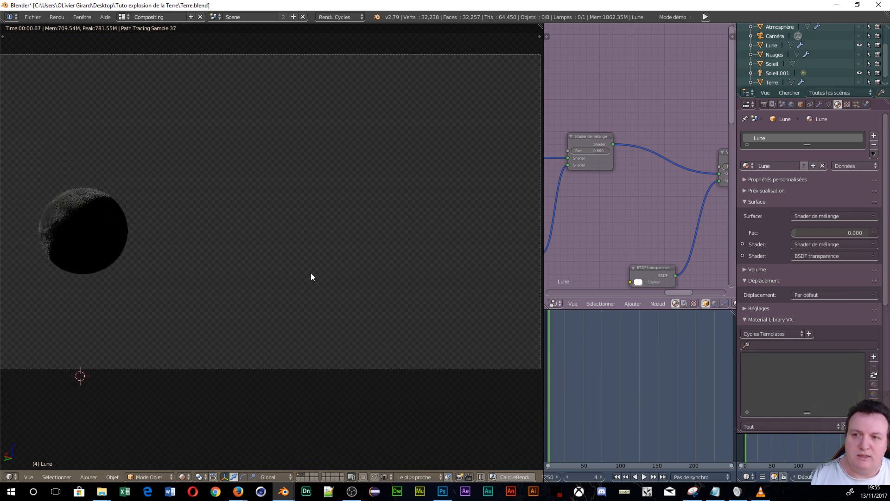
{"action": "scroll", "coordinate": [311, 273], "scroll_direction": "down", "scroll_amount": 1}
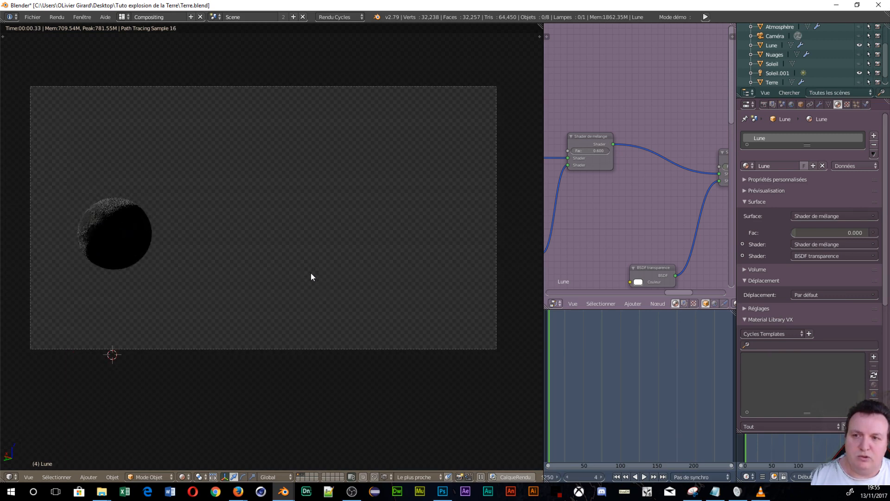
- Play the animation in the rendered camera view to review the moon's destruction, and stop playback
{"action": "left_click", "coordinate": [644, 476]}
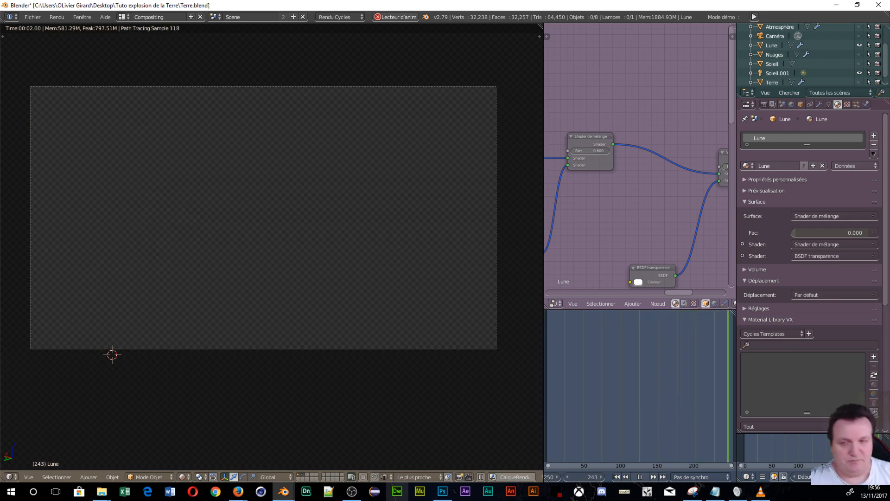
{"action": "mouse_move", "coordinate": [442, 490]}
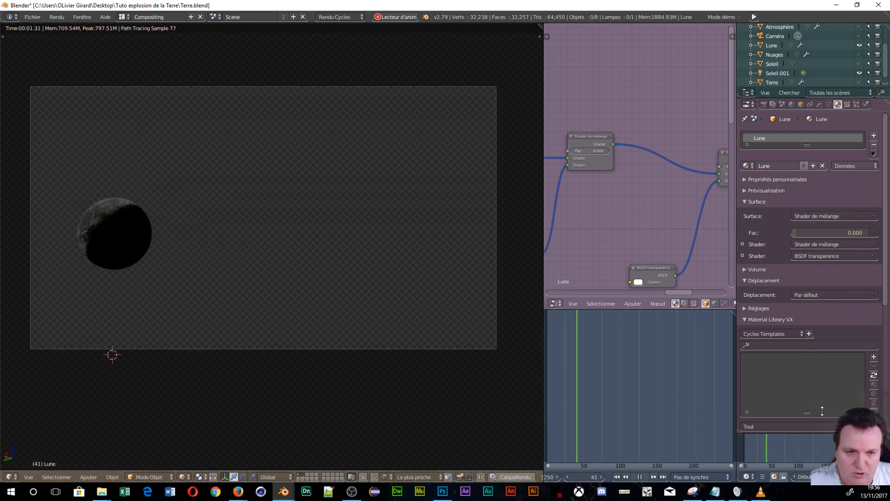
{"action": "left_click", "coordinate": [639, 477]}
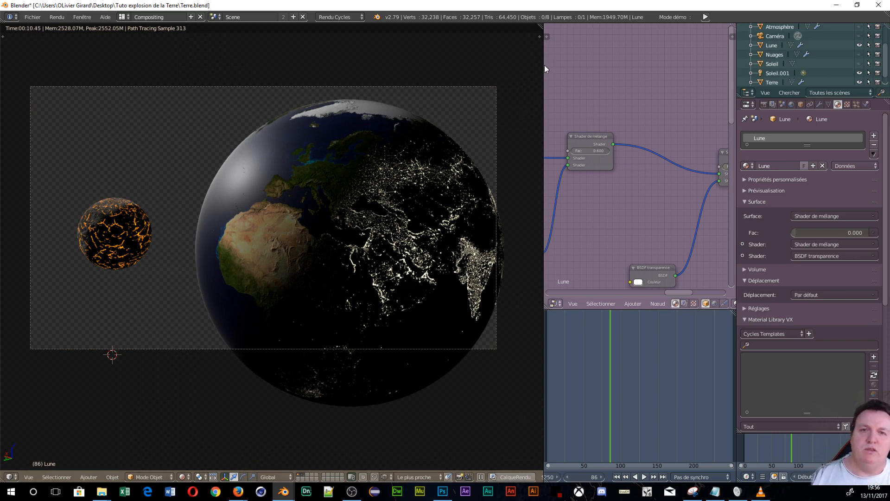
- Enlarge the node editor again and delete the old lava and transparency nodes from the Terre material, keeping the Earth's texture nodes and material output
{"action": "left_click_drag", "start_coordinate": [544, 64], "coordinate": [62, 93]}
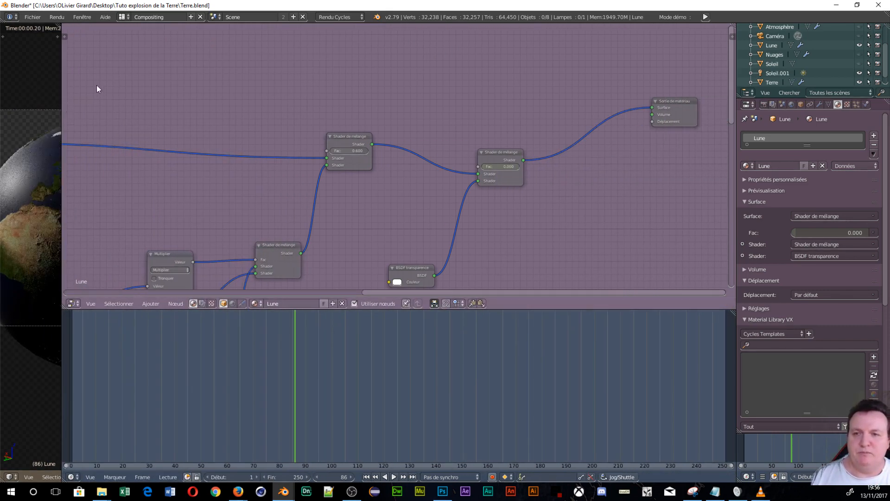
{"action": "scroll", "coordinate": [219, 104], "scroll_direction": "down", "scroll_amount": 6}
{"action": "key", "text": "Home"}
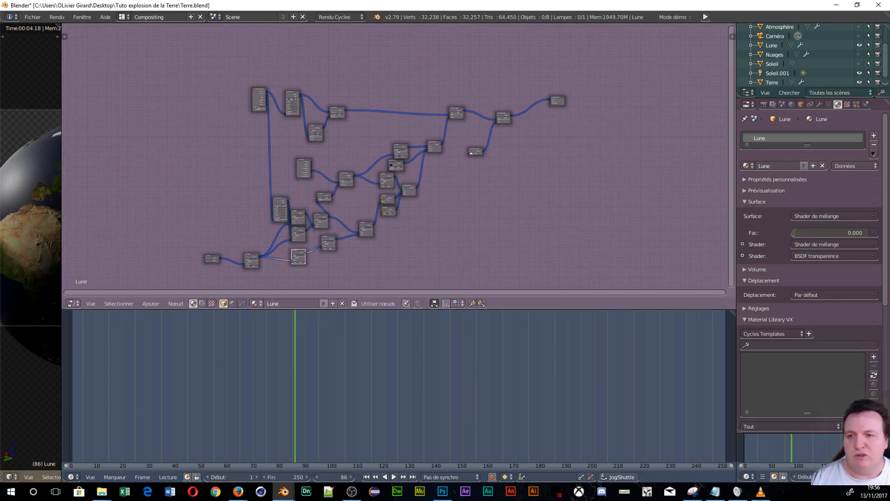
{"action": "right_click", "coordinate": [34, 210]}
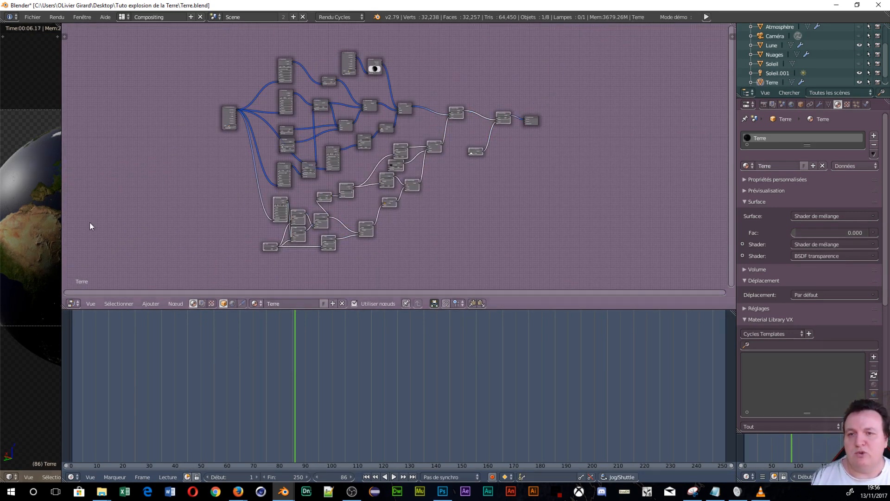
{"action": "scroll", "coordinate": [377, 183], "scroll_direction": "up", "scroll_amount": 3}
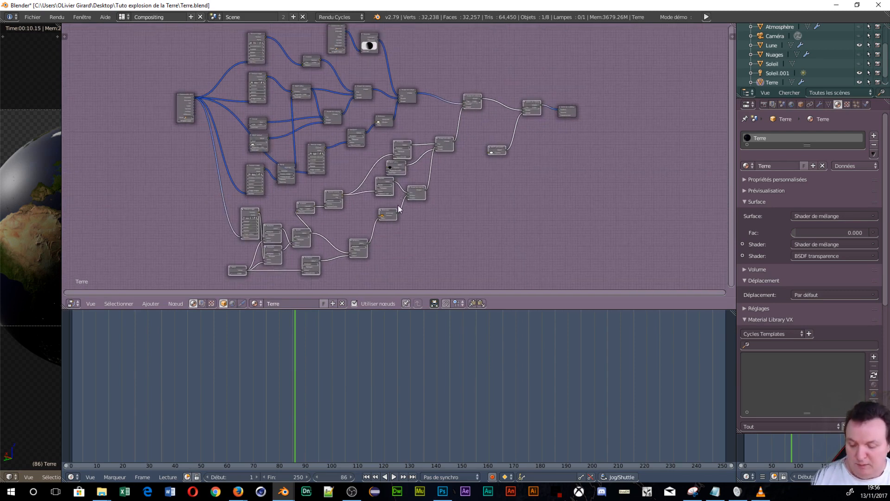
{"action": "key", "text": "x"}
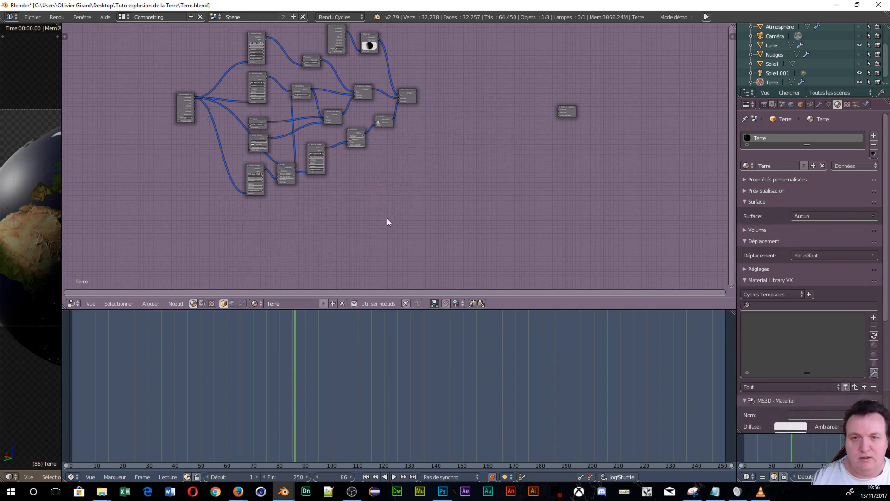
- Copy the lava nodes, BSDF transparence and last two Shader de mélange nodes from the Lune material into the Terre material
{"action": "middle_click_drag", "start_coordinate": [386, 221], "coordinate": [400, 217]}
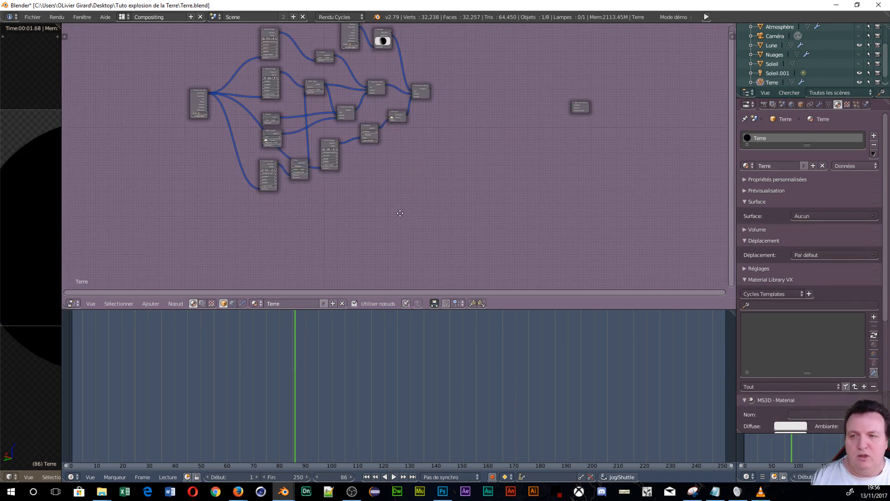
{"action": "middle_click_drag", "start_coordinate": [51, 186], "coordinate": [34, 225]}
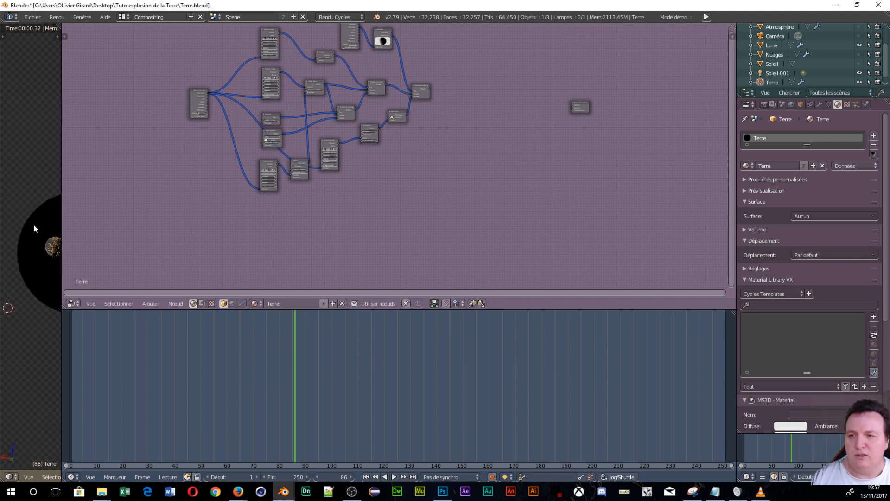
{"action": "right_click", "coordinate": [53, 247]}
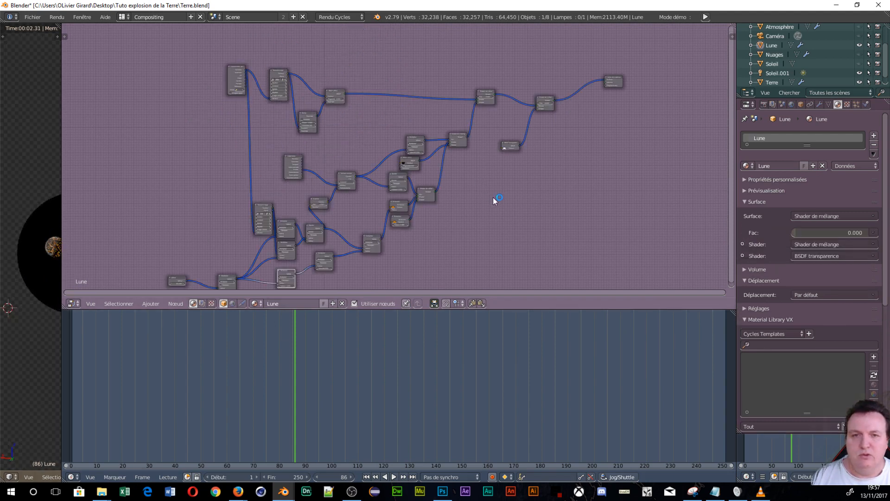
{"action": "right_click", "coordinate": [554, 103]}
{"action": "mouse_move", "coordinate": [553, 101]}
{"action": "left_mouse_down"}
{"action": "mouse_move", "coordinate": [504, 145]}
{"action": "mouse_move", "coordinate": [500, 98]}
{"action": "mouse_move", "coordinate": [469, 161]}
{"action": "mouse_move", "coordinate": [409, 159]}
{"action": "mouse_move", "coordinate": [421, 199]}
{"action": "mouse_move", "coordinate": [339, 240]}
{"action": "mouse_move", "coordinate": [301, 169]}
{"action": "mouse_move", "coordinate": [280, 254]}
{"action": "mouse_move", "coordinate": [324, 274]}
{"action": "mouse_move", "coordinate": [158, 278]}
{"action": "left_mouse_up"}
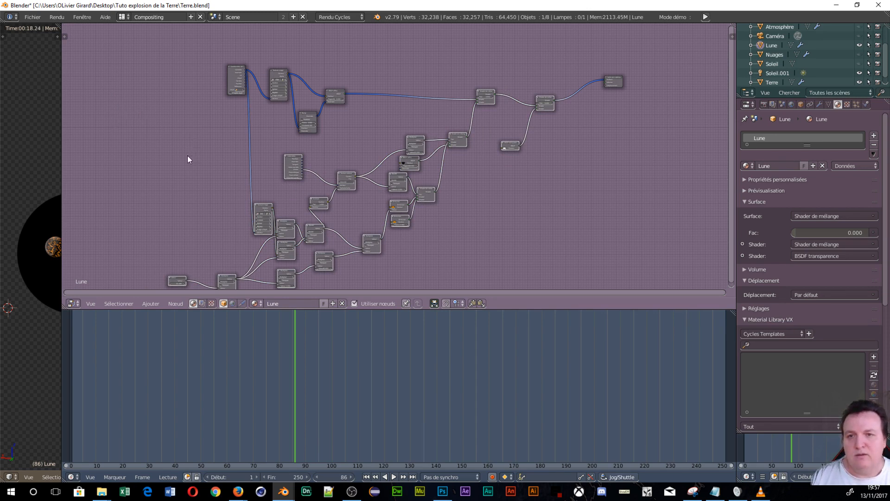
{"action": "right_click", "coordinate": [47, 210]}
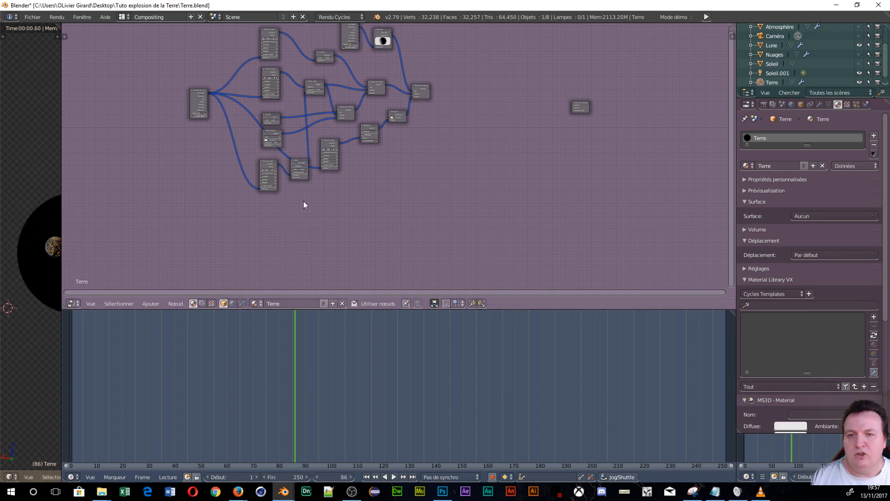
{"action": "key", "text": "ctrl+v"}
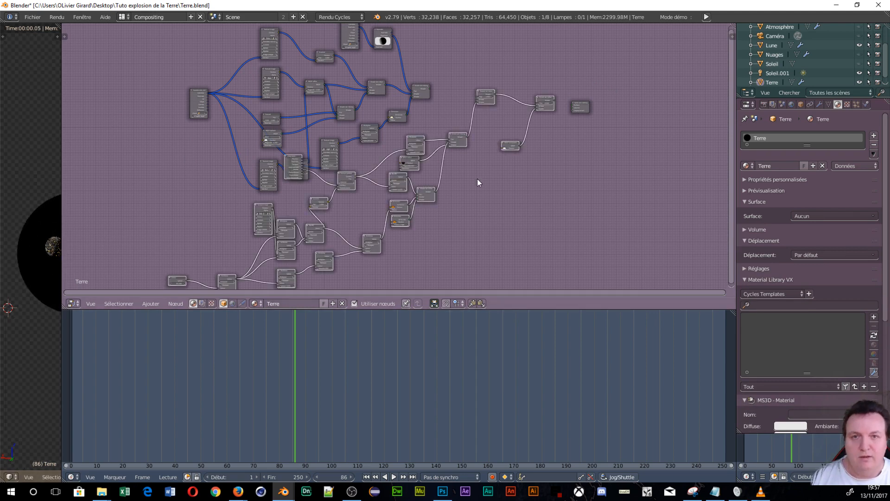
- Connect the Earth's Shader de mélange to the first Shader input of the pasted 0.600 mix, and the last mix to the material output's Surface
{"action": "scroll", "coordinate": [488, 259], "scroll_direction": "up", "scroll_amount": 3}
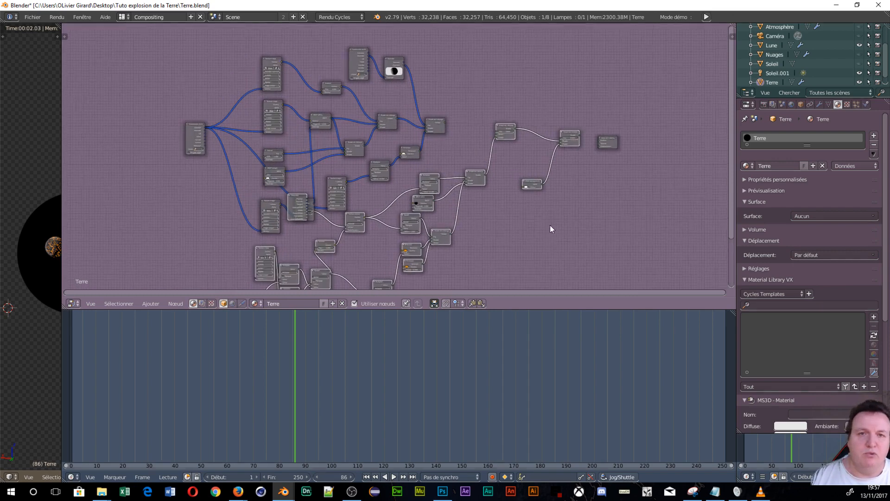
{"action": "scroll", "coordinate": [549, 224], "scroll_direction": "up", "scroll_amount": 2}
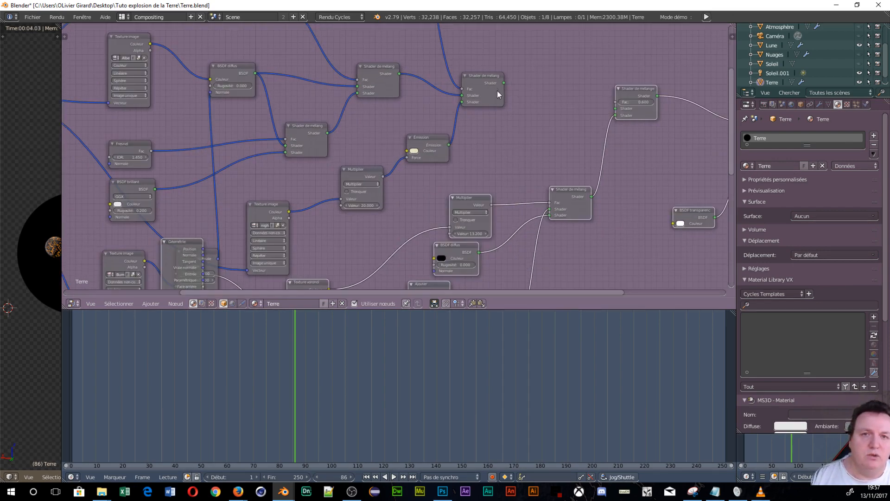
{"action": "left_click_drag", "start_coordinate": [504, 83], "coordinate": [510, 94]}
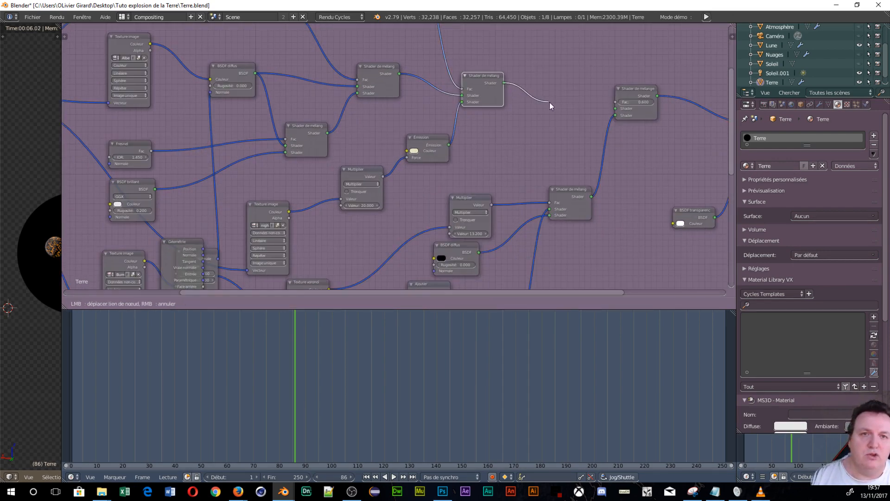
{"action": "left_click_drag", "start_coordinate": [595, 108], "coordinate": [617, 111]}
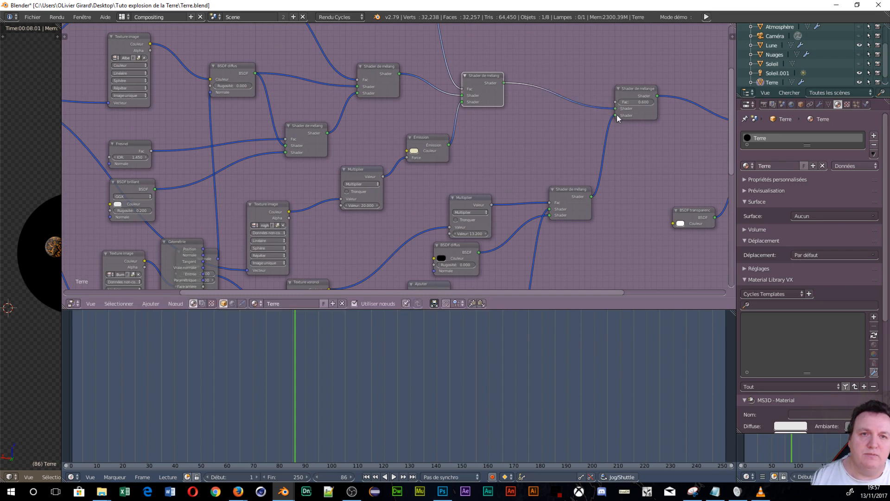
{"action": "middle_click_drag", "start_coordinate": [617, 115], "coordinate": [378, 240]}
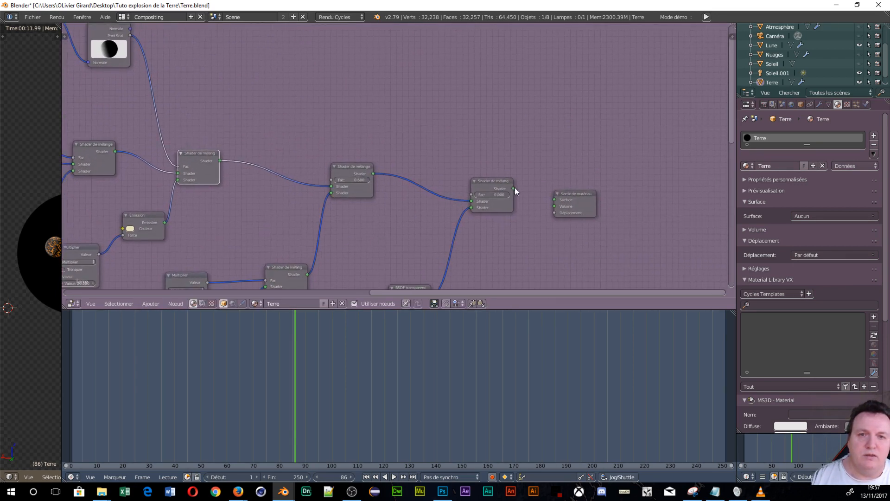
{"action": "left_click_drag", "start_coordinate": [515, 187], "coordinate": [551, 199]}
- Move the Earth's Shader de mélange aside and connect the shared texture coordinate output to the Vecteur input of the lava's Texture image node
{"action": "middle_click_drag", "start_coordinate": [542, 223], "coordinate": [174, 231]}
{"action": "scroll", "coordinate": [446, 82], "scroll_direction": "down", "scroll_amount": 4}
{"action": "middle_click_drag", "start_coordinate": [423, 178], "coordinate": [588, 262]}
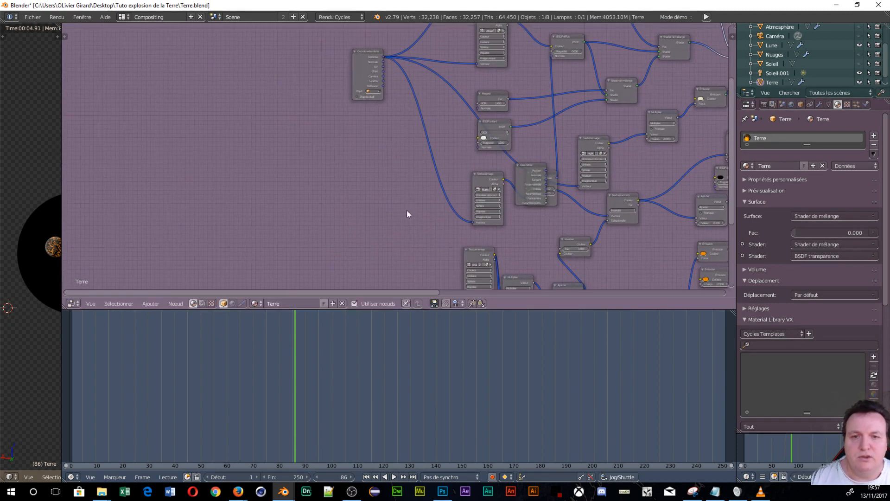
{"action": "scroll", "coordinate": [381, 211], "scroll_direction": "down", "scroll_amount": 1}
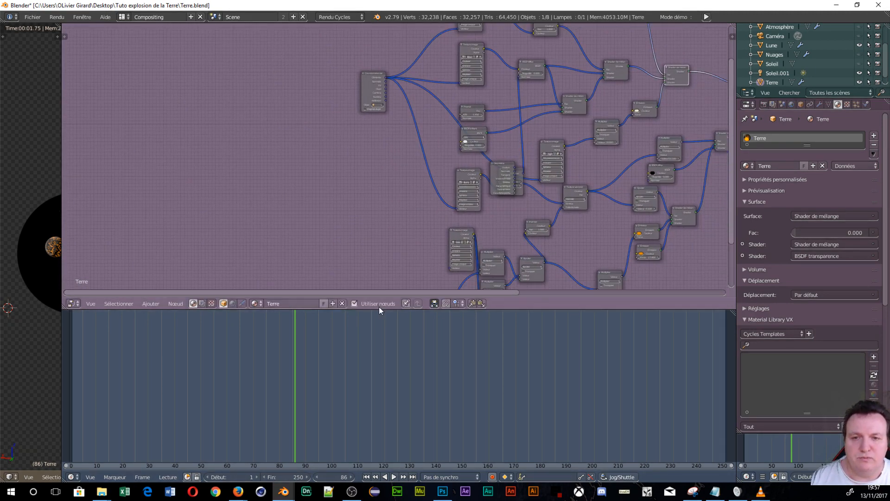
{"action": "left_click_drag", "start_coordinate": [380, 310], "coordinate": [381, 467]}
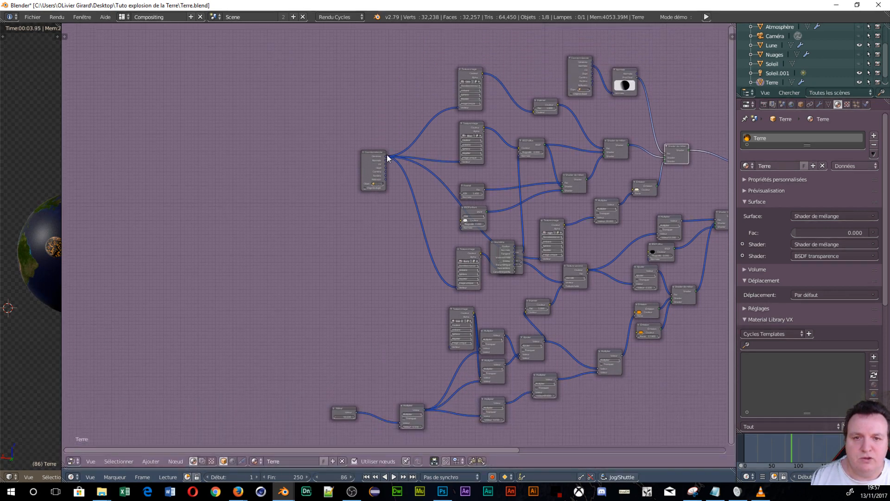
{"action": "key", "text": "g"}
{"action": "left_click", "coordinate": [413, 161]}
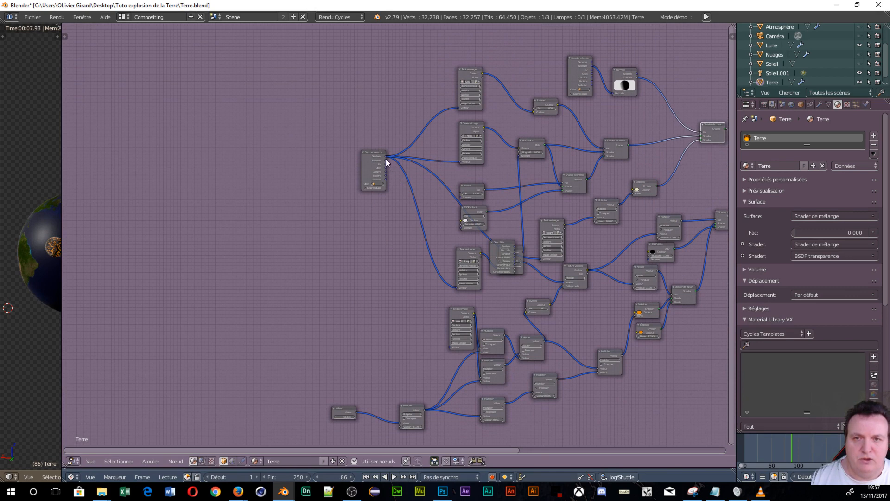
{"action": "left_click_drag", "start_coordinate": [385, 156], "coordinate": [449, 346]}
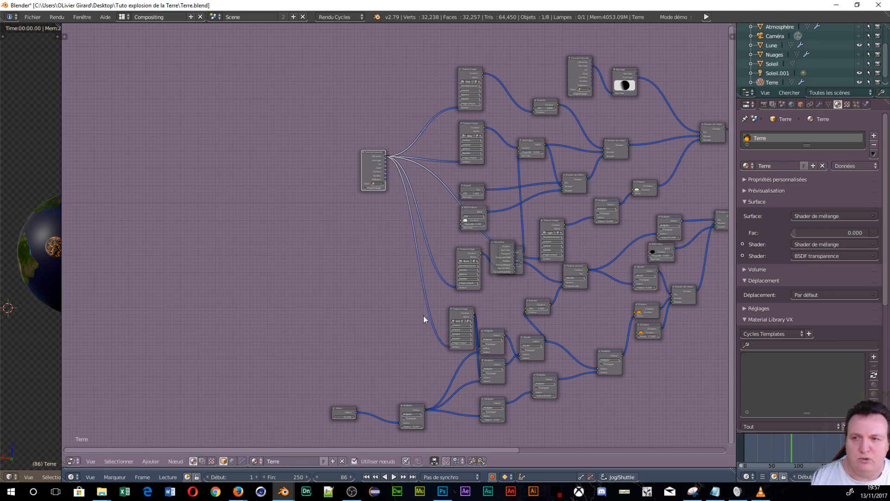
- Widen the rendered 3D view beside the node editor and try different values in the Terre material's Valeur node
{"action": "middle_click_drag", "start_coordinate": [336, 394], "coordinate": [258, 192]}
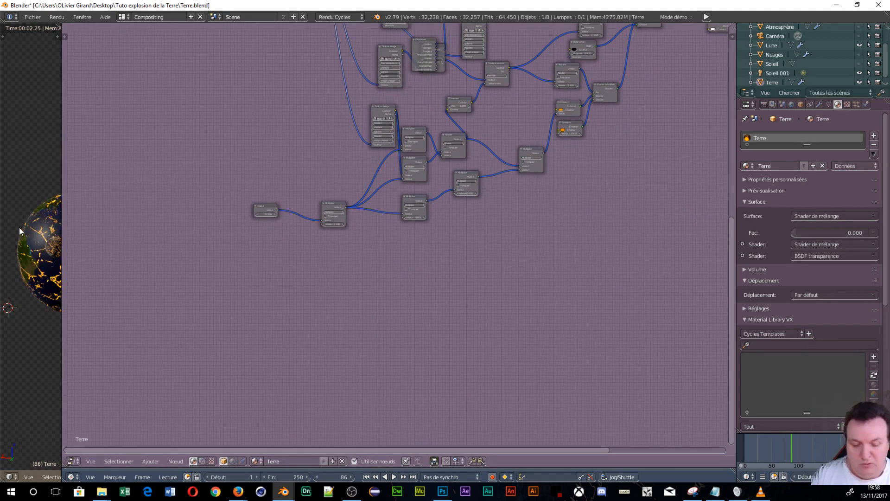
{"action": "scroll", "coordinate": [18, 227], "scroll_direction": "up", "scroll_amount": 4}
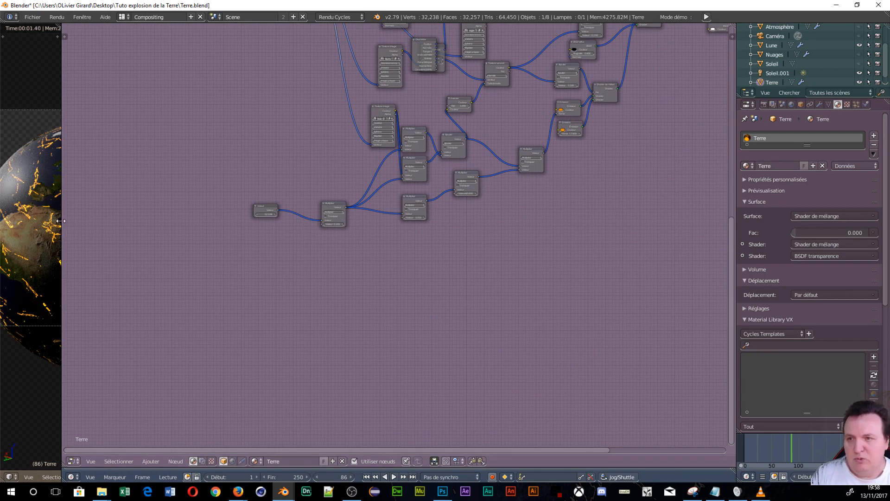
{"action": "left_click_drag", "start_coordinate": [60, 221], "coordinate": [309, 220]}
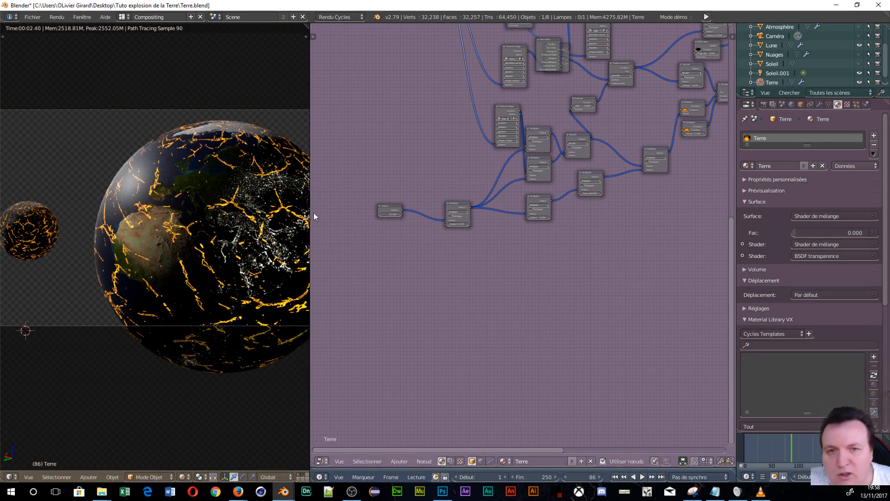
{"action": "scroll", "coordinate": [382, 260], "scroll_direction": "up", "scroll_amount": 4}
{"action": "middle_click_drag", "start_coordinate": [369, 220], "coordinate": [547, 200]}
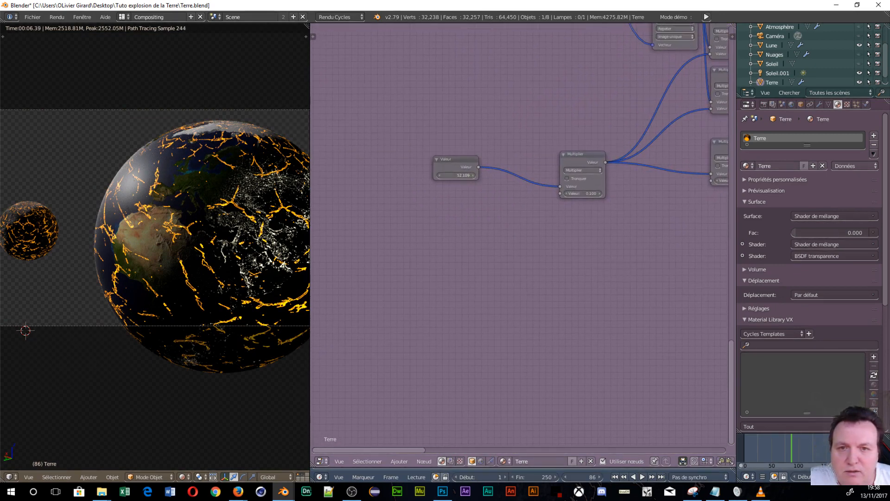
{"action": "left_click_drag", "start_coordinate": [466, 175], "coordinate": [465, 175]}
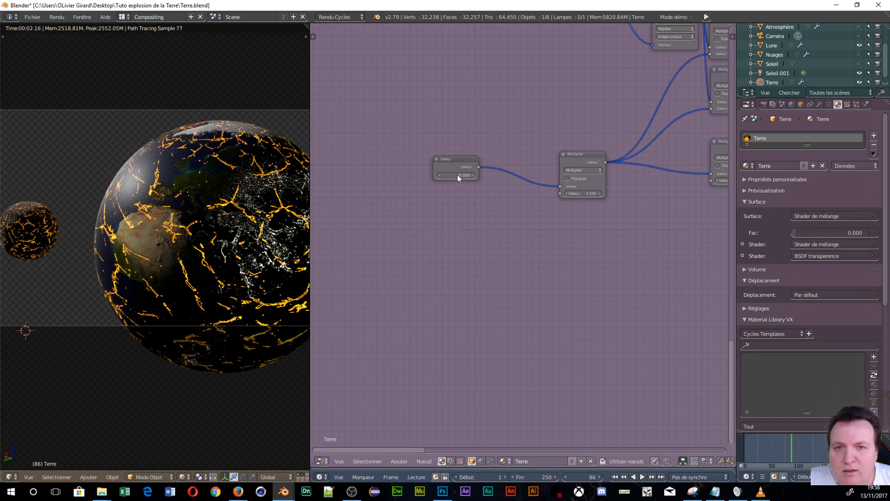
{"action": "left_click_drag", "start_coordinate": [464, 176], "coordinate": [417, 175]}
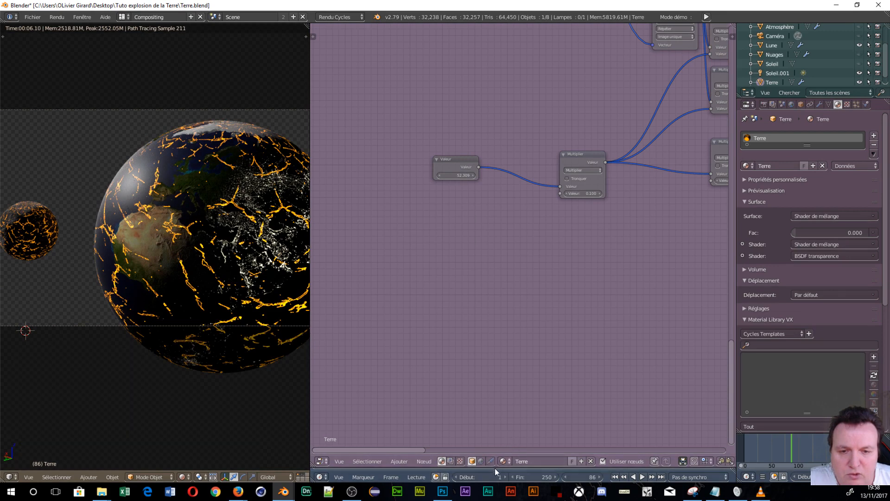
- Enlarge the timeline beneath the node editor, then play the animation and scrub back to frame 34
{"action": "left_click_drag", "start_coordinate": [494, 466], "coordinate": [493, 357]}
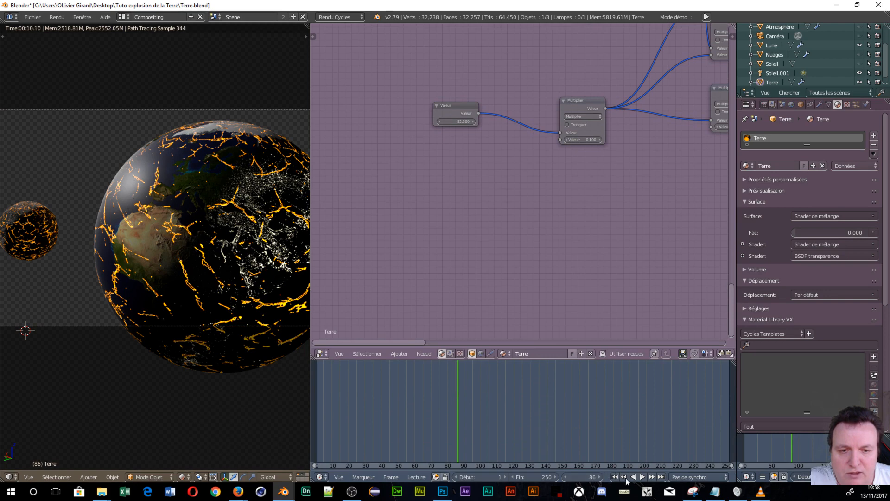
{"action": "left_click", "coordinate": [646, 479]}
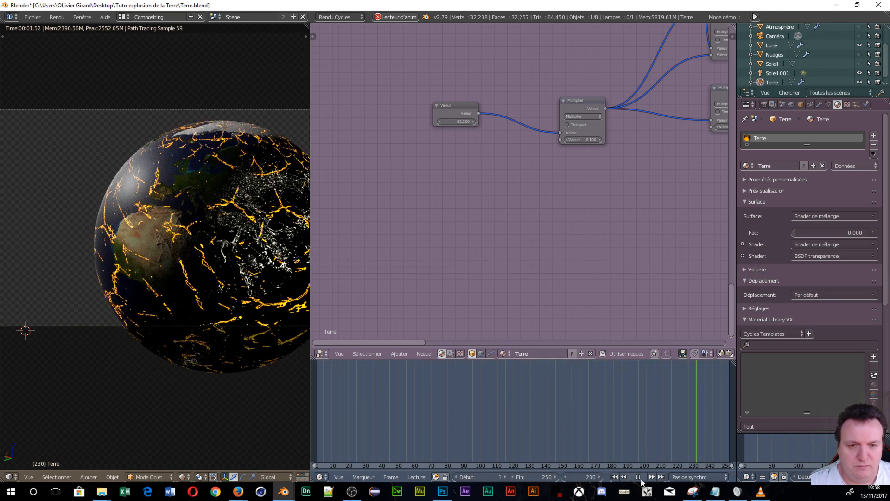
{"action": "key", "text": "alt+a"}
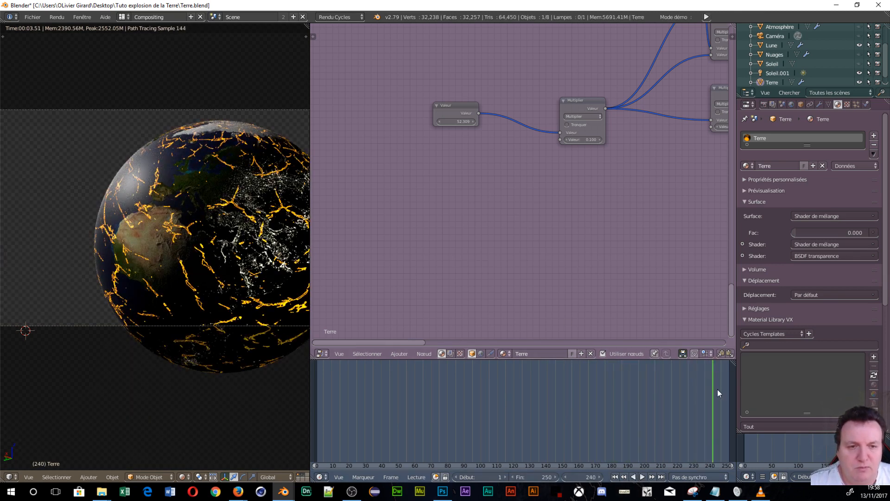
{"action": "left_click_drag", "start_coordinate": [713, 389], "coordinate": [372, 409]}
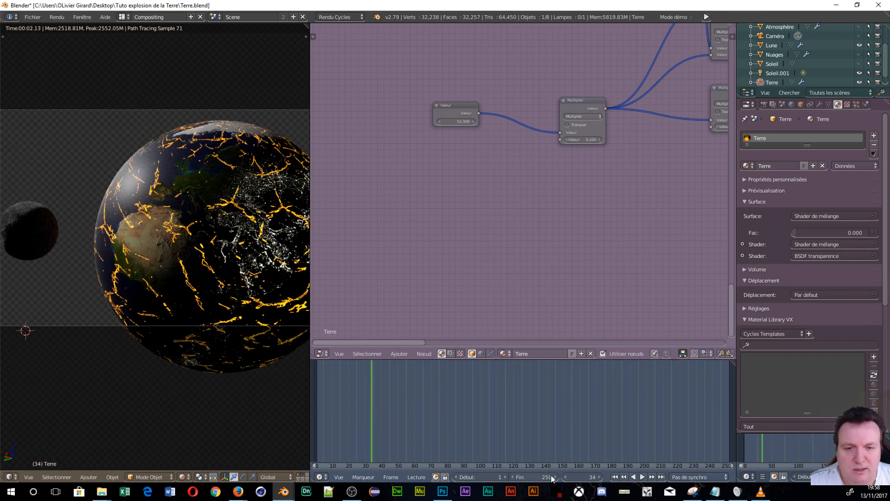
- Go to frame 60 and set the Terre material's Valeur node to 0
{"action": "double_click", "coordinate": [581, 477]}
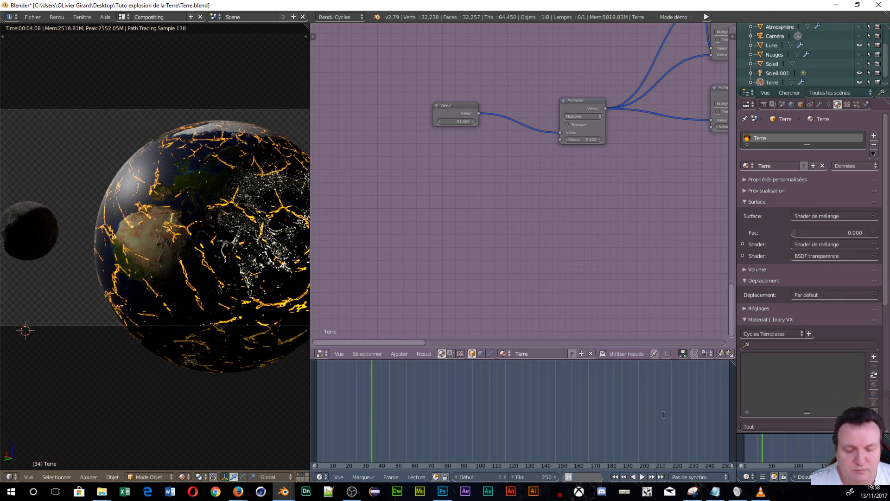
{"action": "key", "text": "Return"}
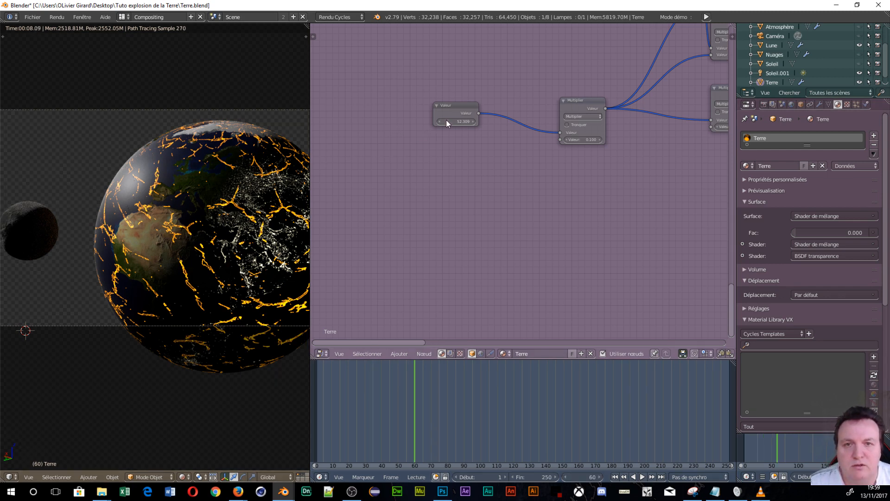
{"action": "type", "text": "0"}
{"action": "key", "text": "Return"}
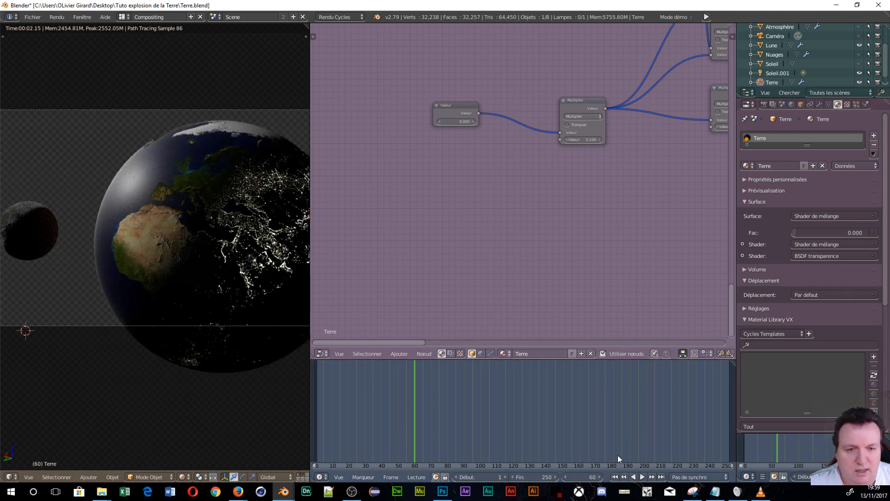
- Go to frame 180 and set the Terre material's Valeur node to 500
{"action": "left_click", "coordinate": [575, 478]}
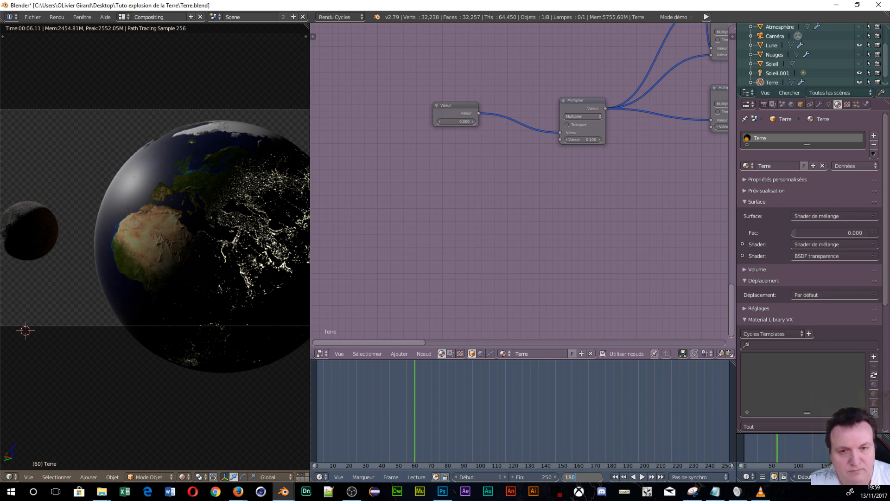
{"action": "type", "text": "180"}
{"action": "key", "text": "Return"}
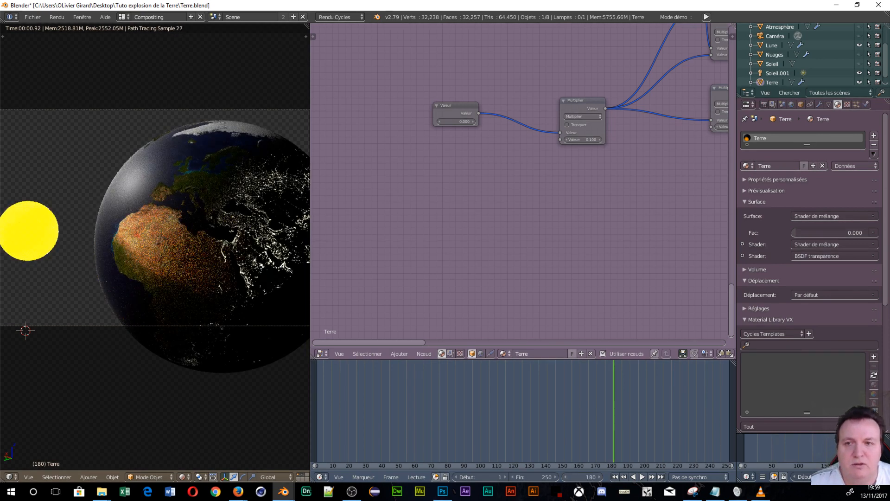
{"action": "left_click", "coordinate": [468, 122]}
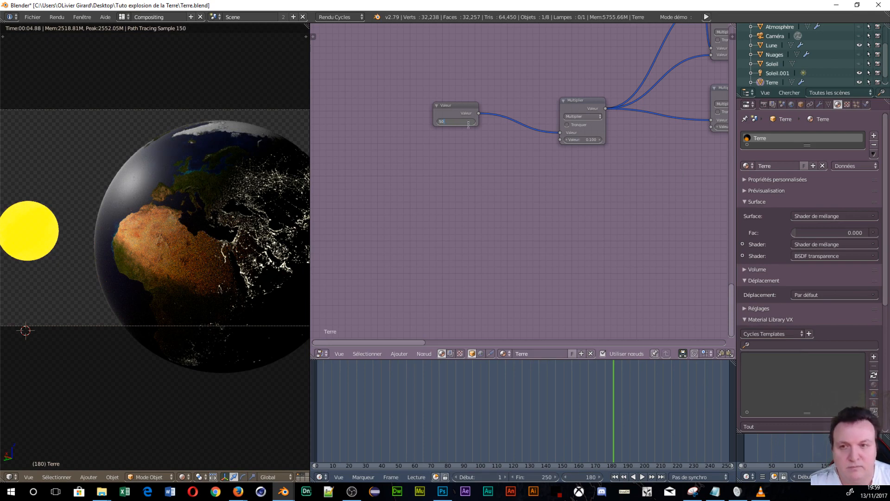
{"action": "type", "text": "500"}
{"action": "key", "text": "Return"}
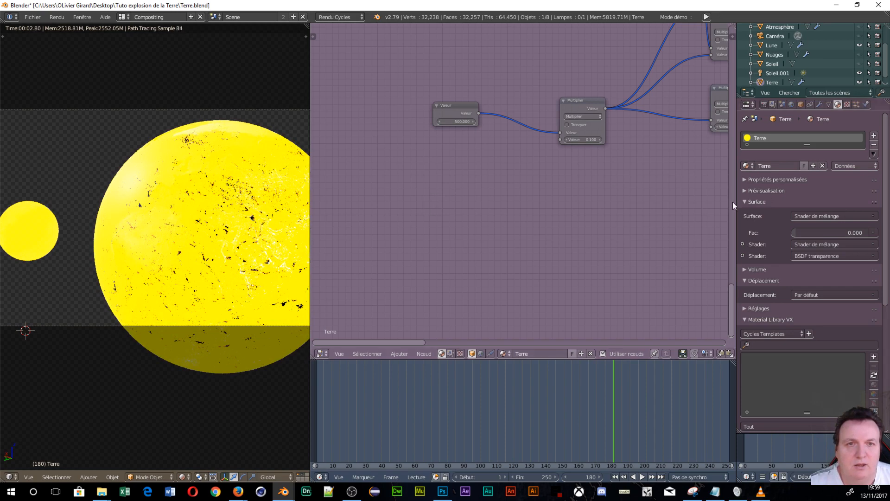
- At frame 170, insert a keyframe on the 0.000 Fac of the last Shader de mélange before the Terre material output
{"action": "middle_click_drag", "start_coordinate": [647, 148], "coordinate": [376, 111]}
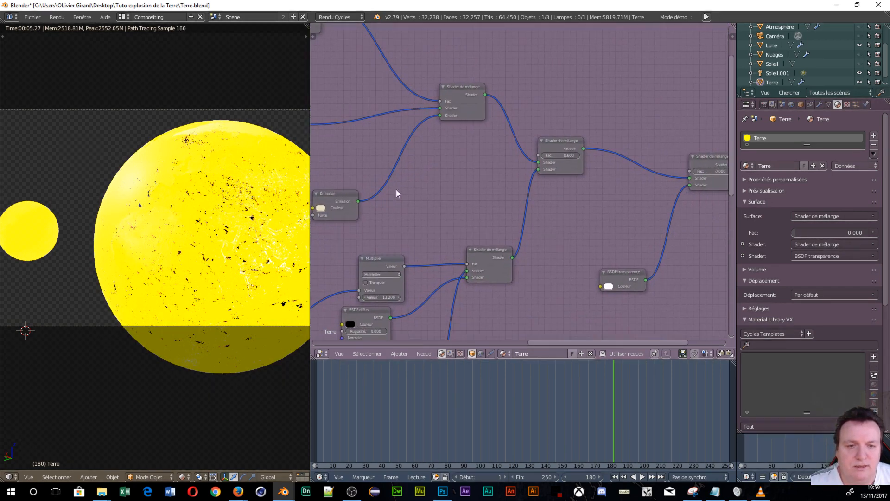
{"action": "left_click", "coordinate": [584, 477]}
{"action": "type", "text": "17"}
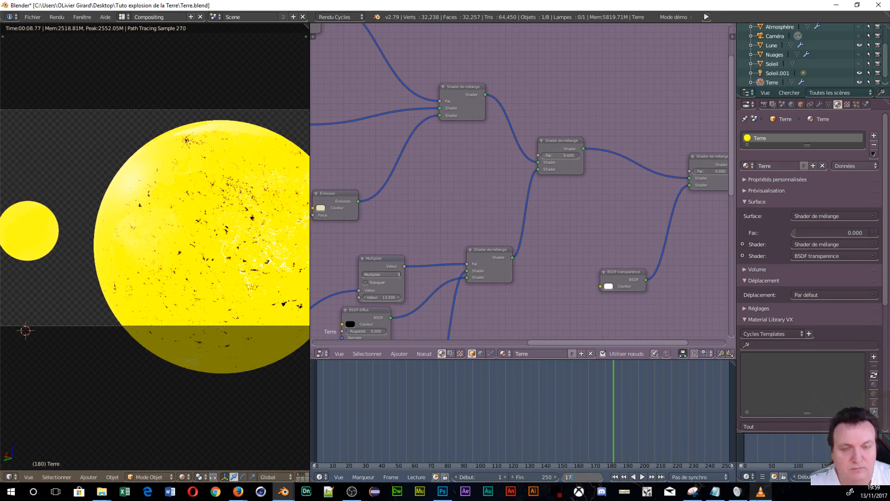
{"action": "key", "text": "Return"}
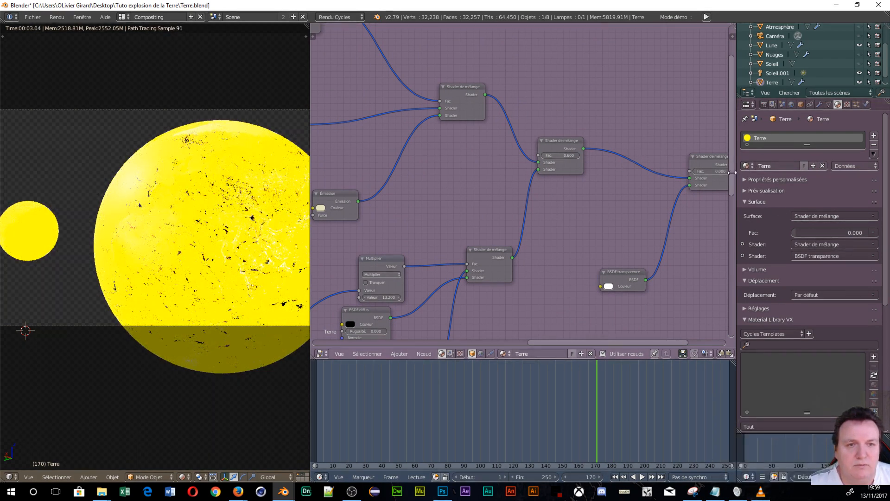
{"action": "right_click", "coordinate": [717, 172]}
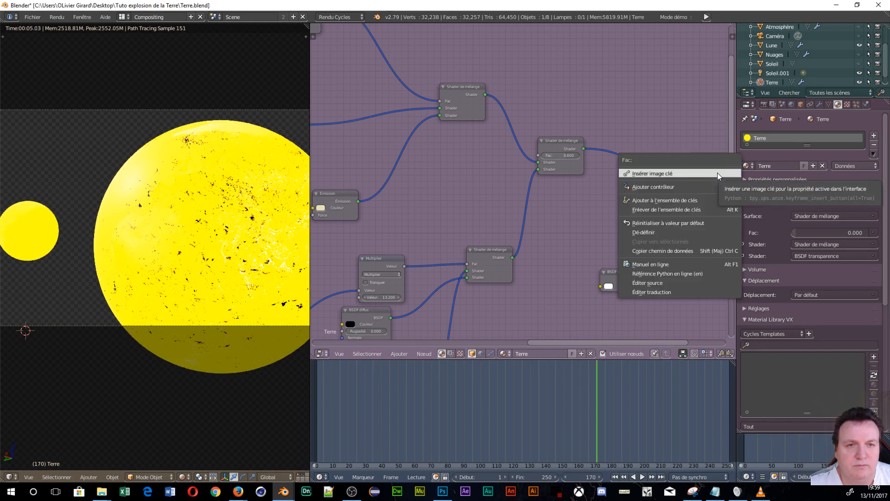
{"action": "left_click", "coordinate": [717, 173]}
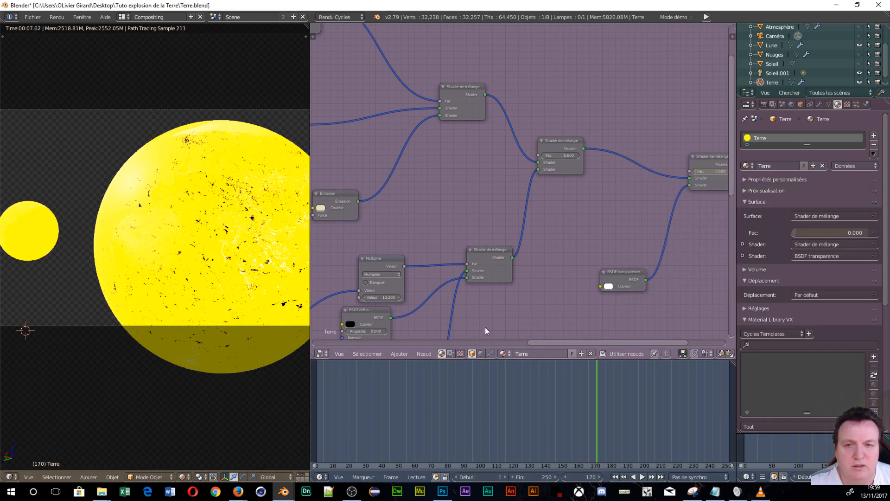
- At frame 180, insert a keyframe on the Valeur node's value of 500
{"action": "middle_click_drag", "start_coordinate": [484, 326], "coordinate": [726, 168]}
{"action": "left_click", "coordinate": [584, 478]}
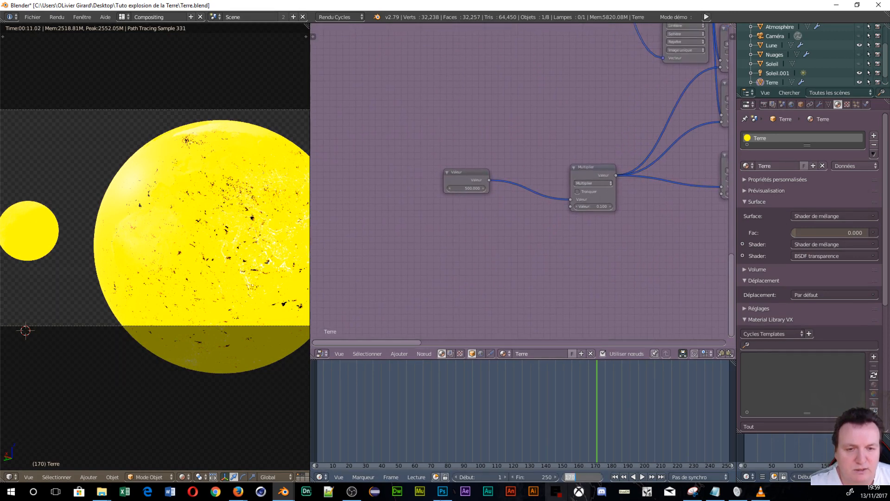
{"action": "type", "text": "180"}
{"action": "key", "text": "Return"}
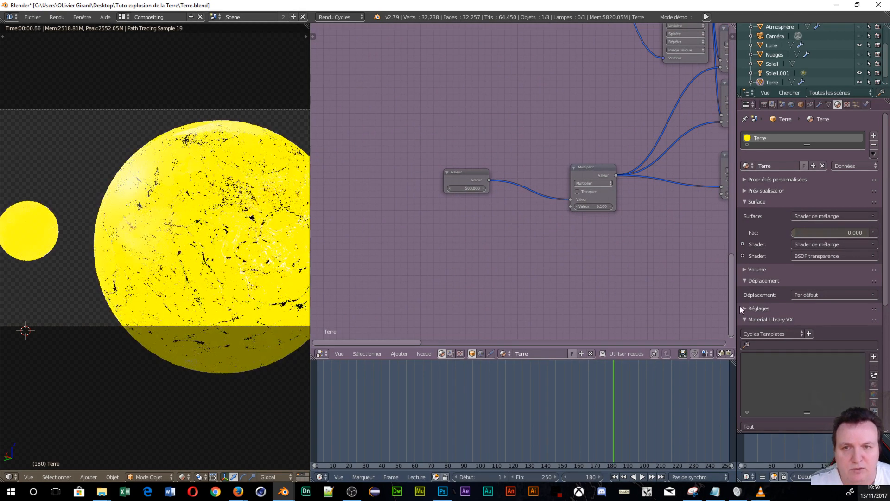
{"action": "right_click", "coordinate": [466, 188]}
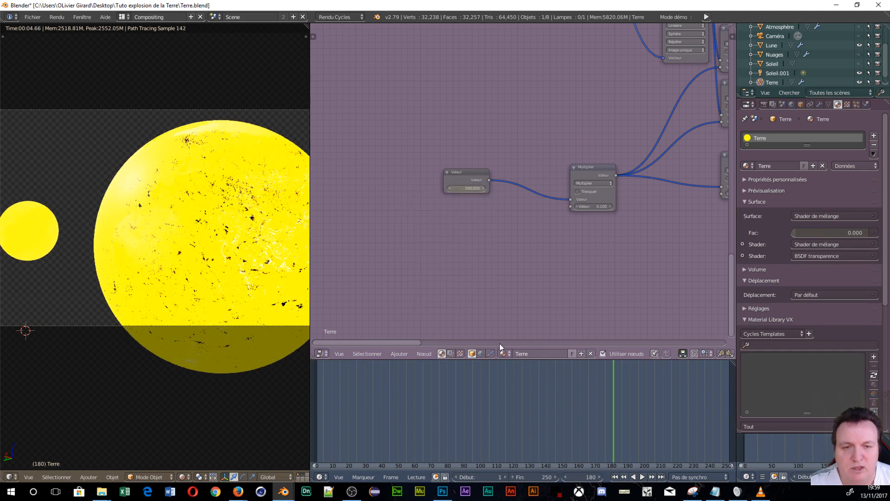
- At frame 60, set the Valeur node to 0 and insert a keyframe on it
{"action": "left_click", "coordinate": [584, 476]}
{"action": "type", "text": "60"}
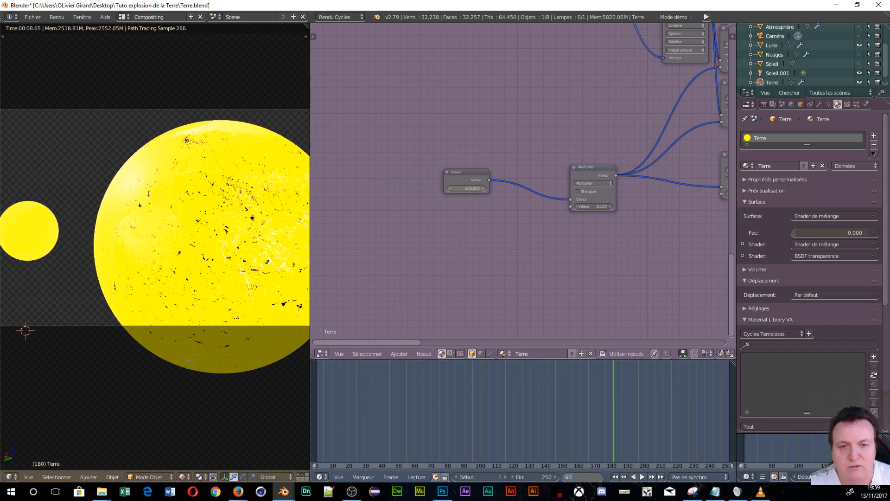
{"action": "key", "text": "Return"}
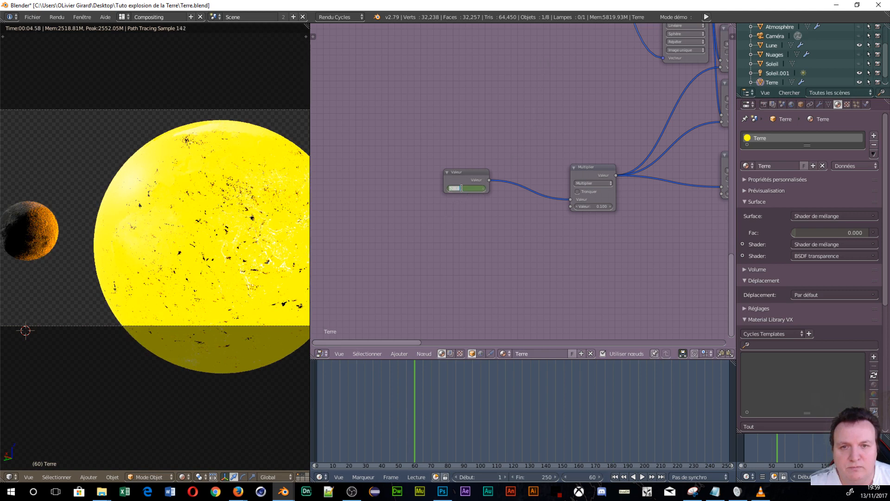
{"action": "type", "text": "0"}
{"action": "key", "text": "Return"}
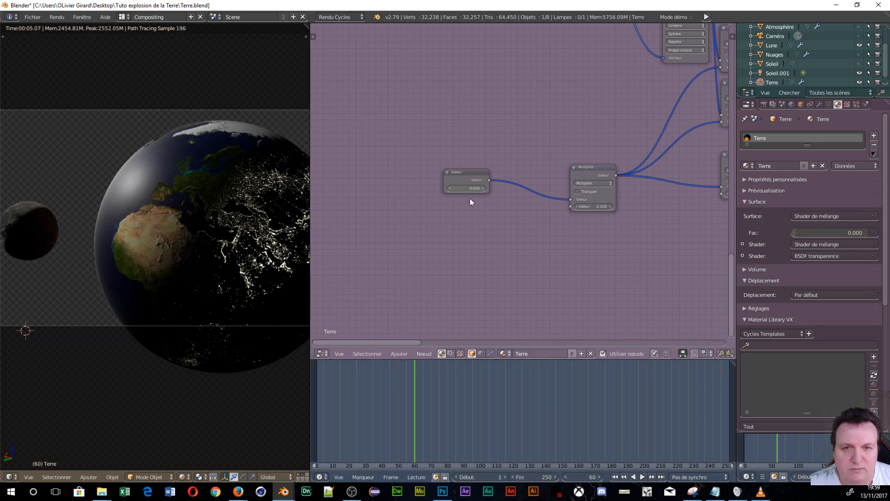
{"action": "right_click", "coordinate": [458, 190]}
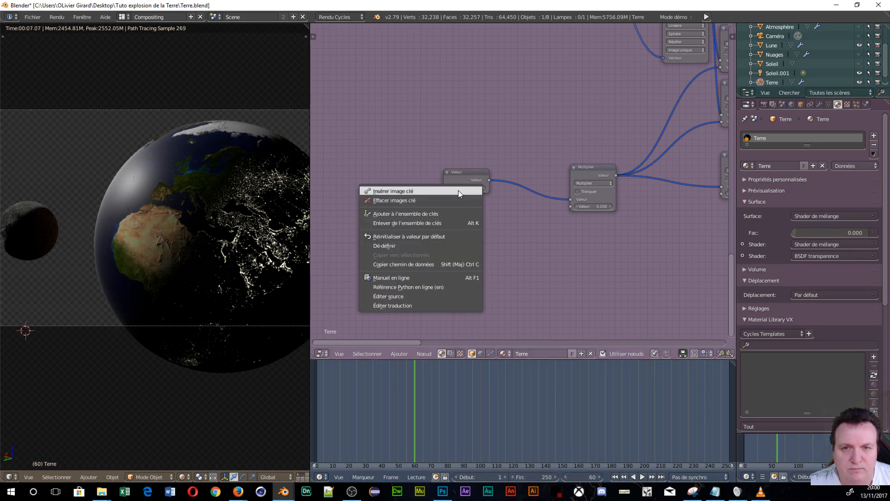
{"action": "left_click", "coordinate": [390, 193]}
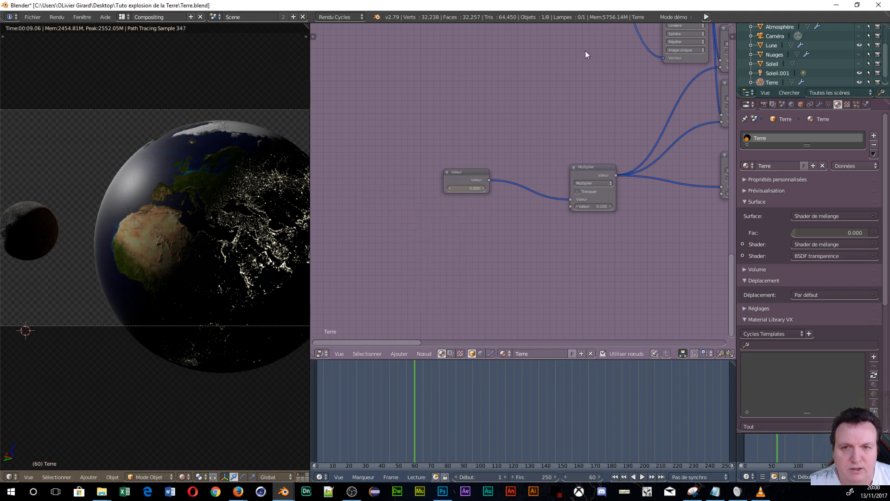
- At frame 190, set the Fac of the last Shader de mélange before the Terre material output to 1.000 and insert a keyframe on it
{"action": "middle_click_drag", "start_coordinate": [585, 51], "coordinate": [324, 341]}
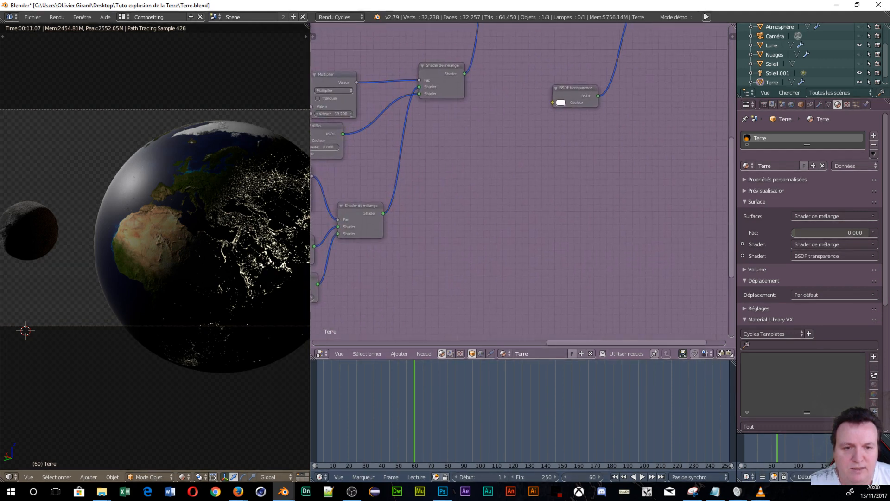
{"action": "left_click", "coordinate": [585, 478]}
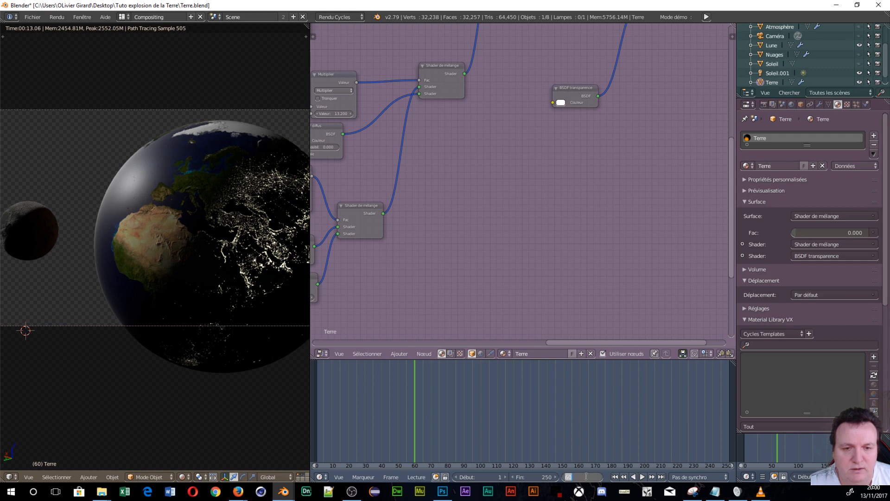
{"action": "type", "text": "19"}
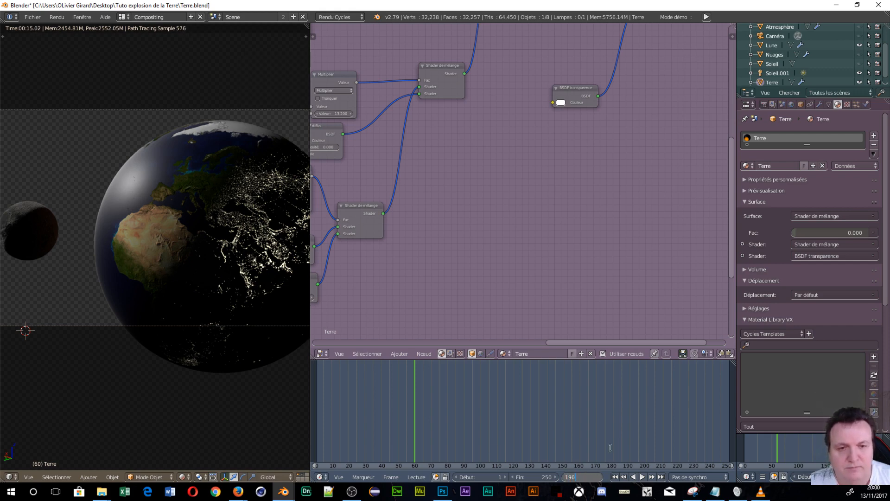
{"action": "type", "text": "0"}
{"action": "key", "text": "Return"}
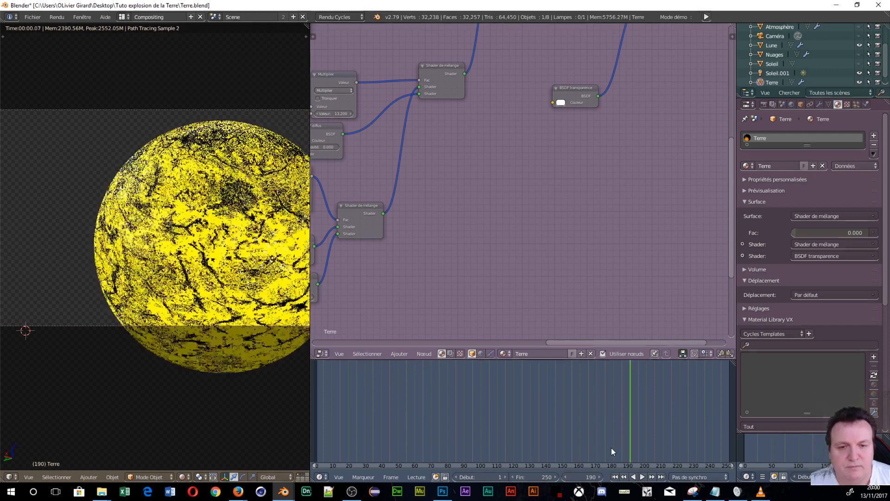
{"action": "middle_click_drag", "start_coordinate": [611, 121], "coordinate": [634, 46]}
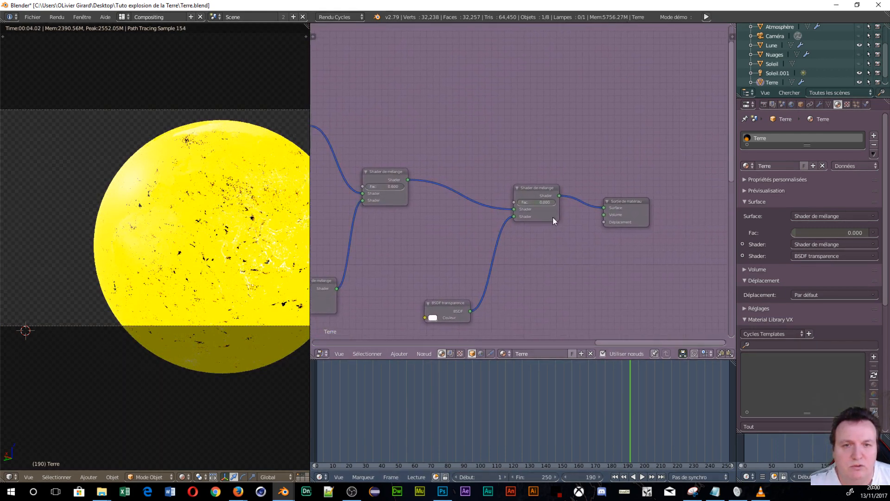
{"action": "left_click_drag", "start_coordinate": [539, 202], "coordinate": [580, 202]}
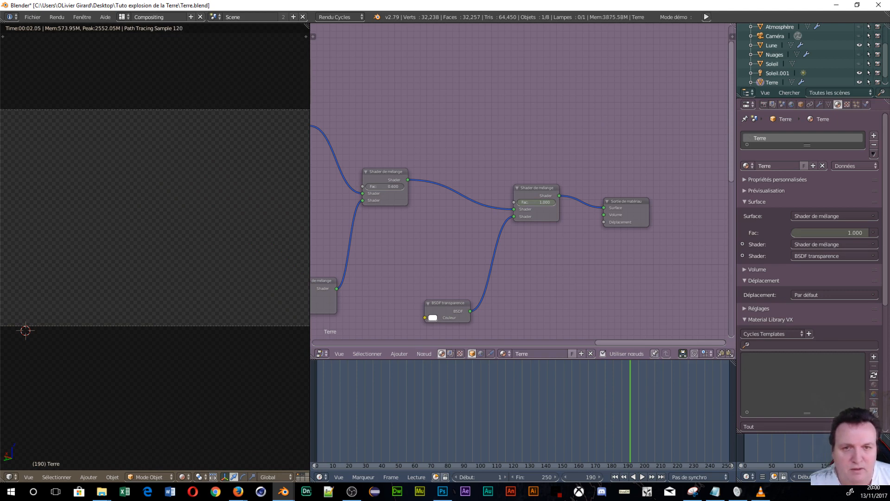
{"action": "right_click", "coordinate": [536, 199]}
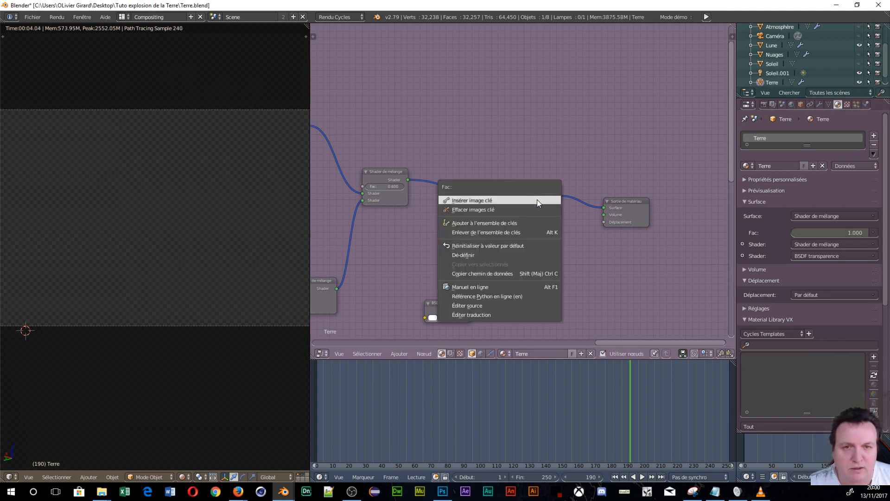
{"action": "left_click", "coordinate": [536, 199]}
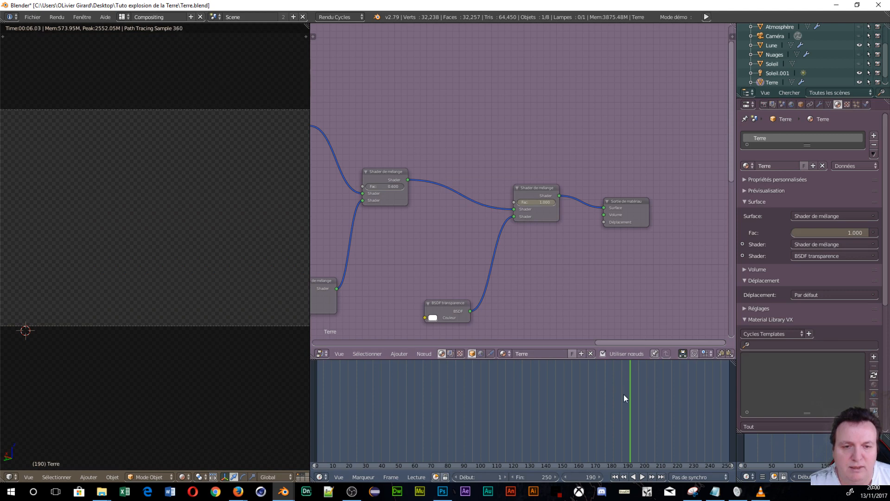
- Rewind to frame 0 and play back the Earth animation in the rendered view, stopping after about 50 frames
{"action": "left_click_drag", "start_coordinate": [629, 396], "coordinate": [315, 389]}
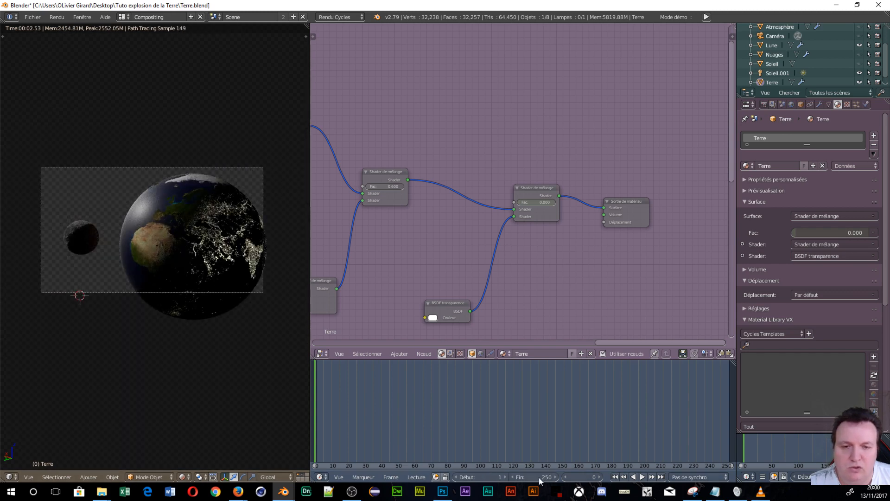
{"action": "left_click", "coordinate": [643, 476]}
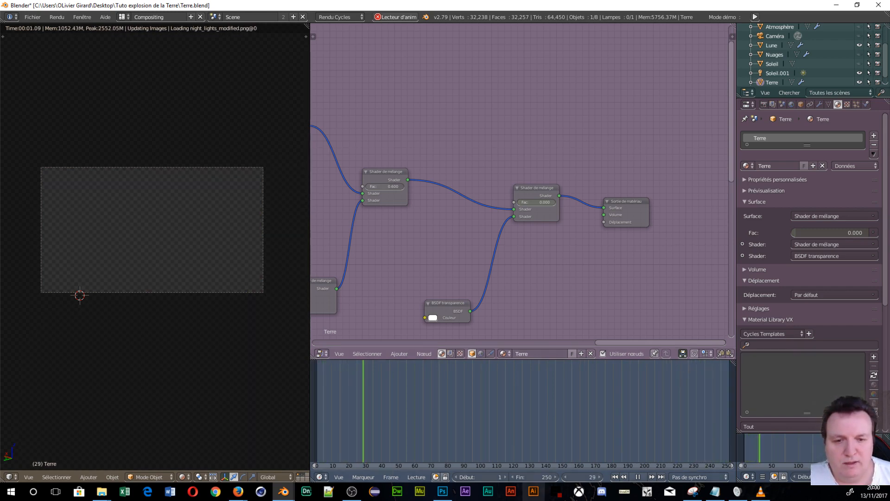
{"action": "left_click", "coordinate": [637, 478]}
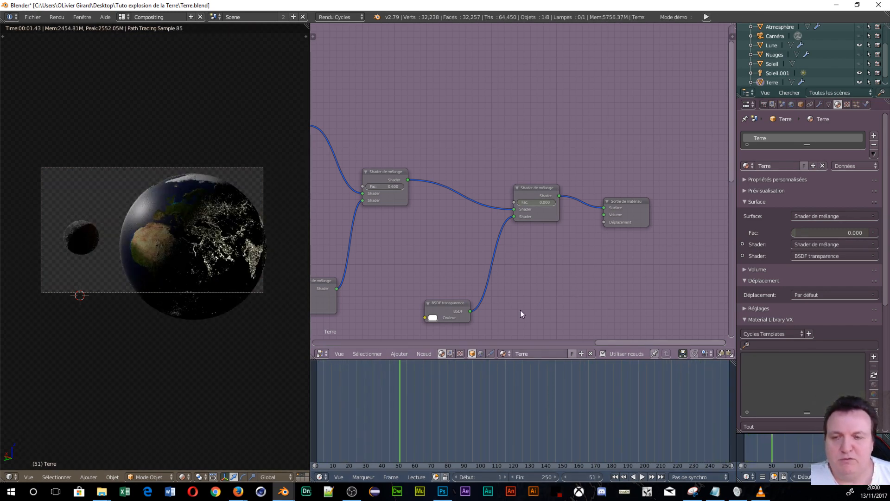
- Save the Terre.blend file with the new Terre material keyframes
{"action": "left_click", "coordinate": [34, 16]}
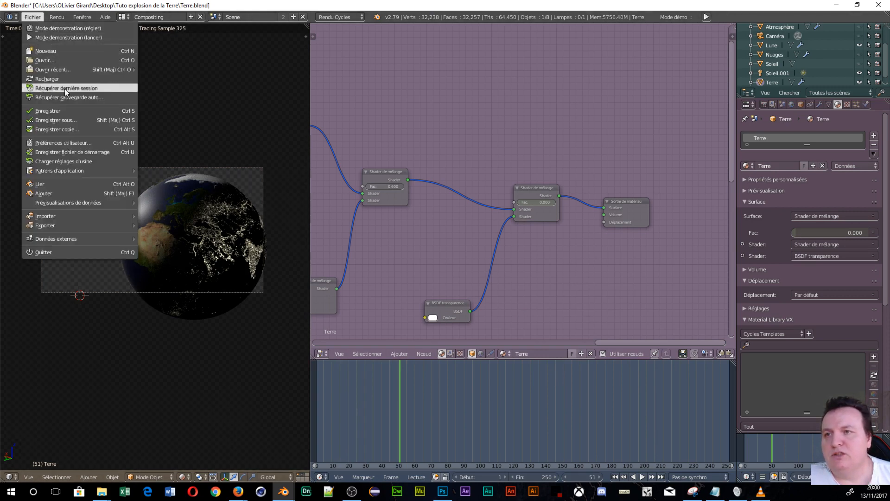
{"action": "left_click", "coordinate": [63, 111]}
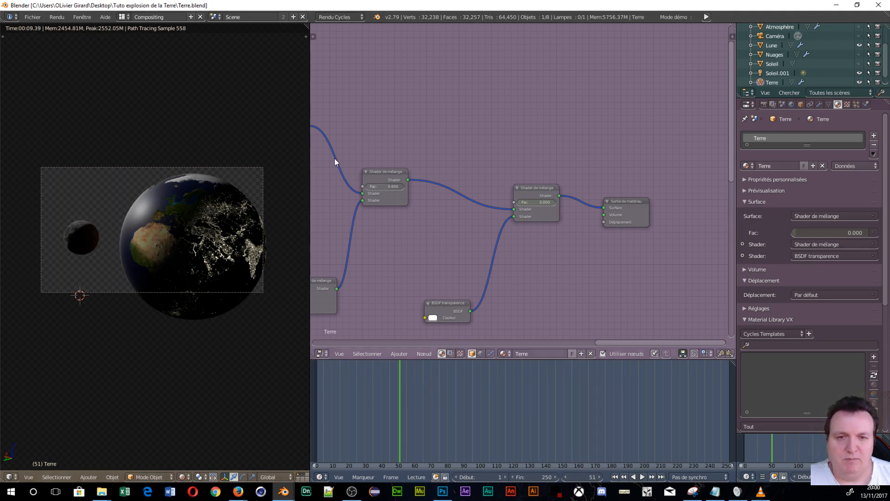
{"action": "scroll", "coordinate": [422, 158], "scroll_direction": "down", "scroll_amount": 6}
{"action": "scroll", "coordinate": [469, 141], "scroll_direction": "down", "scroll_amount": 4}
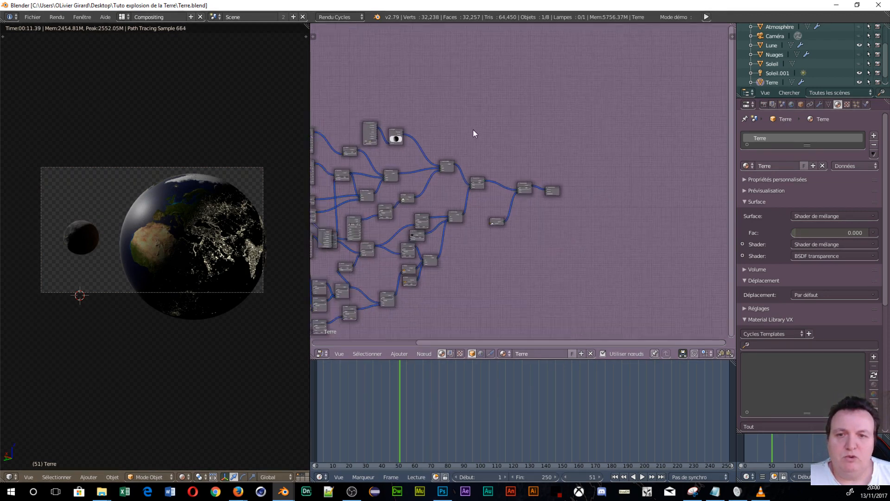
{"action": "middle_click_drag", "start_coordinate": [375, 201], "coordinate": [457, 164]}
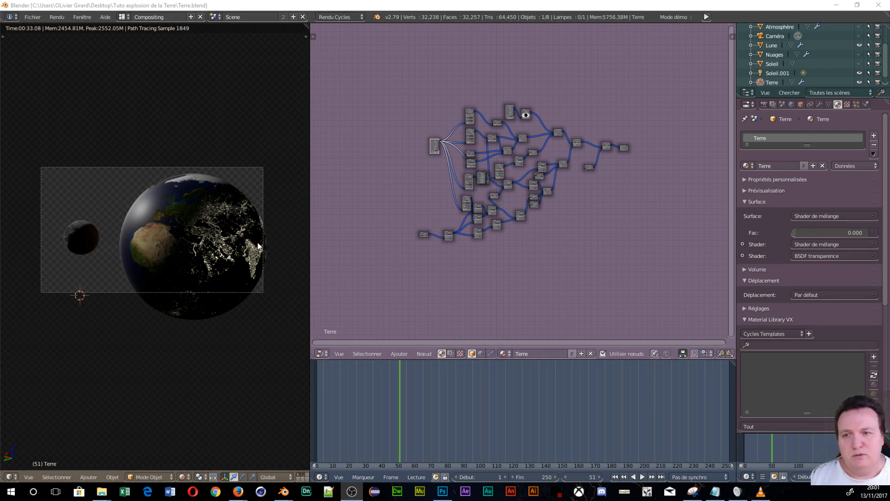
- Select the moon object Lune and display the 3D scene in solid shading from the top view
{"action": "right_click", "coordinate": [70, 245]}
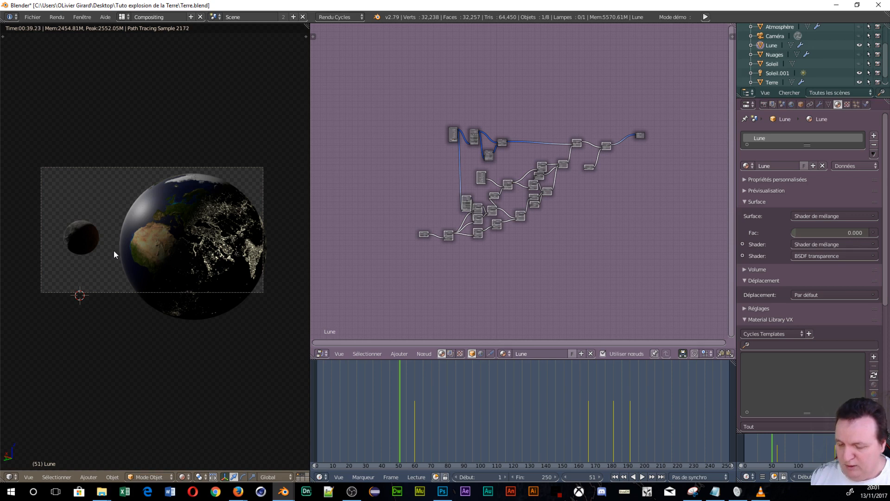
{"action": "key", "text": "z"}
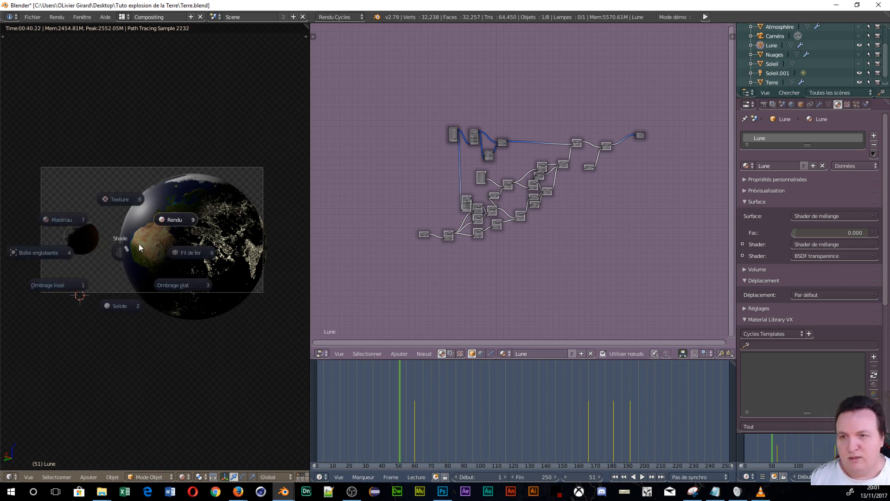
{"action": "left_click", "coordinate": [129, 305]}
{"action": "key", "text": "KP_0"}
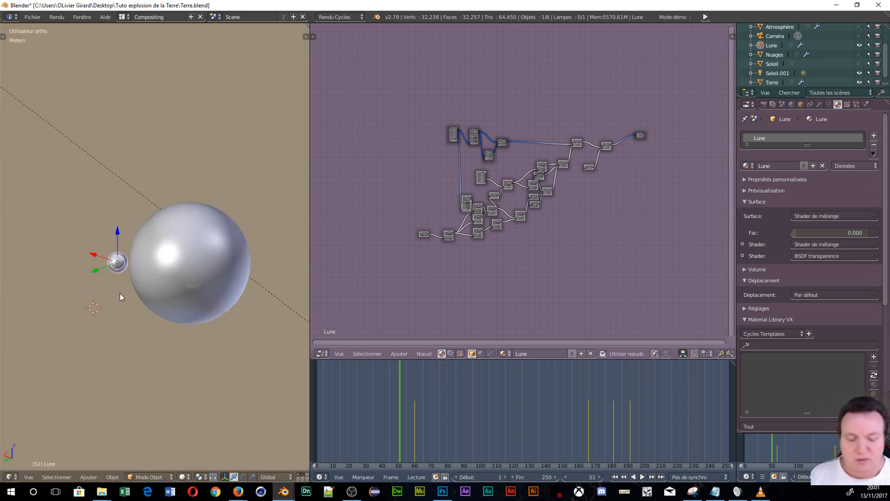
{"action": "key", "text": "KP_7"}
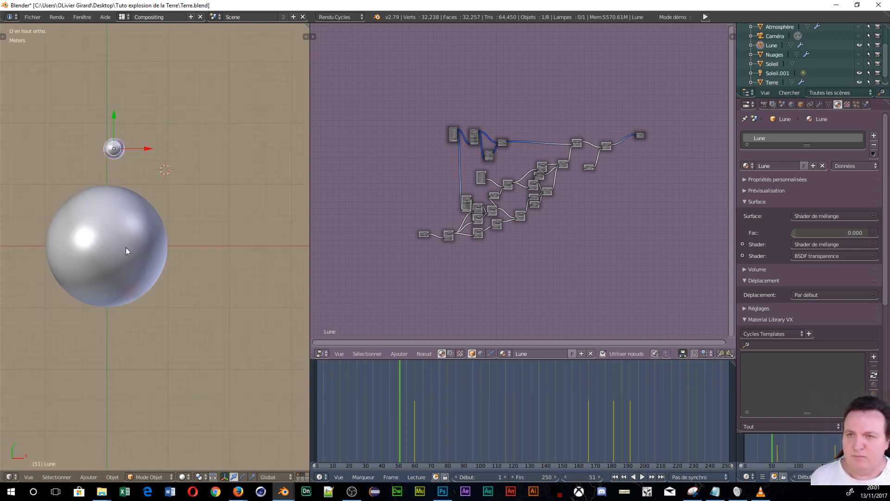
- Make the Caméra object visible in the 3D scene
{"action": "scroll", "coordinate": [125, 251], "scroll_direction": "down", "scroll_amount": 12}
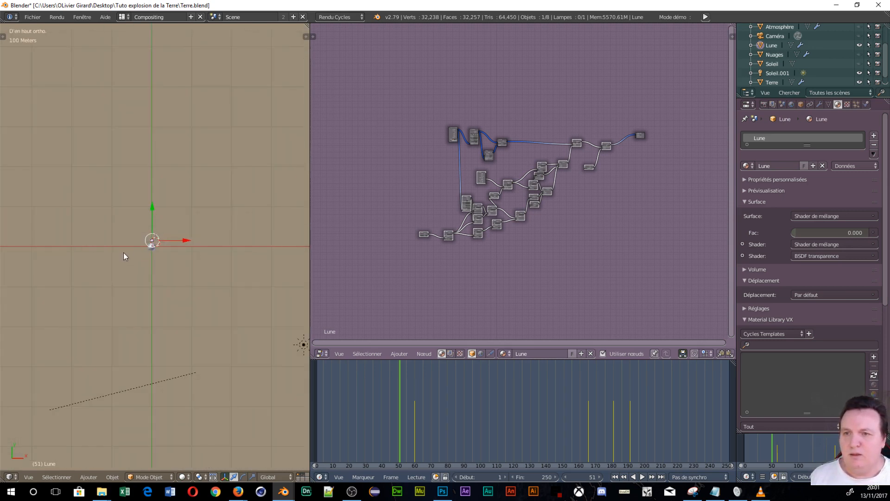
{"action": "scroll", "coordinate": [145, 296], "scroll_direction": "down", "scroll_amount": 4}
{"action": "scroll", "coordinate": [145, 295], "scroll_direction": "up", "scroll_amount": 5}
{"action": "scroll", "coordinate": [852, 56], "scroll_direction": "up", "scroll_amount": 3}
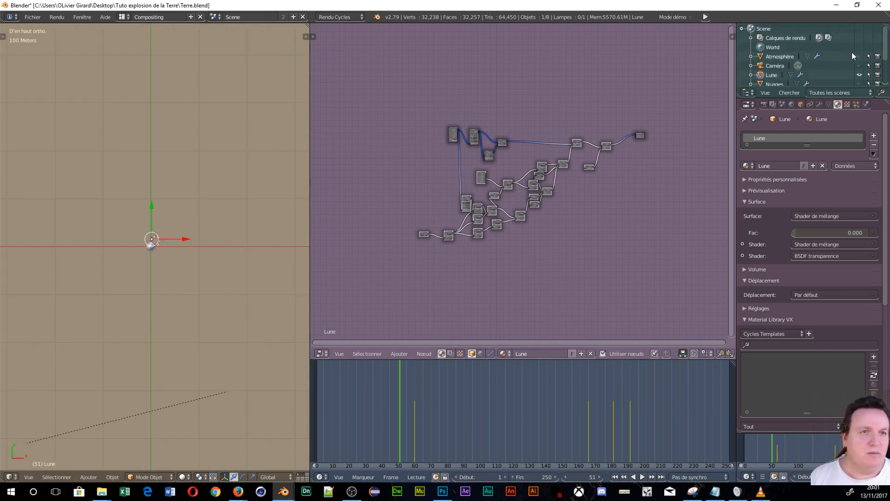
{"action": "left_click", "coordinate": [860, 66]}
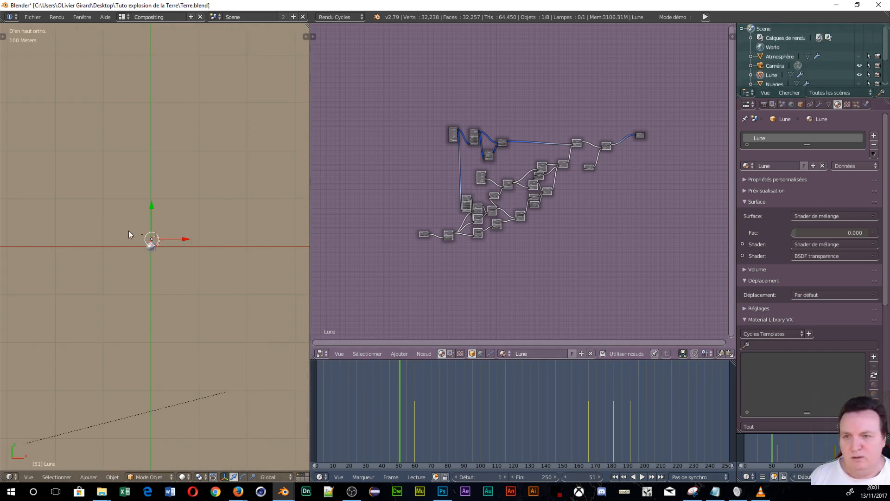
{"action": "scroll", "coordinate": [130, 231], "scroll_direction": "down", "scroll_amount": 2}
{"action": "scroll", "coordinate": [129, 230], "scroll_direction": "up", "scroll_amount": 5}
{"action": "scroll", "coordinate": [123, 223], "scroll_direction": "up", "scroll_amount": 2}
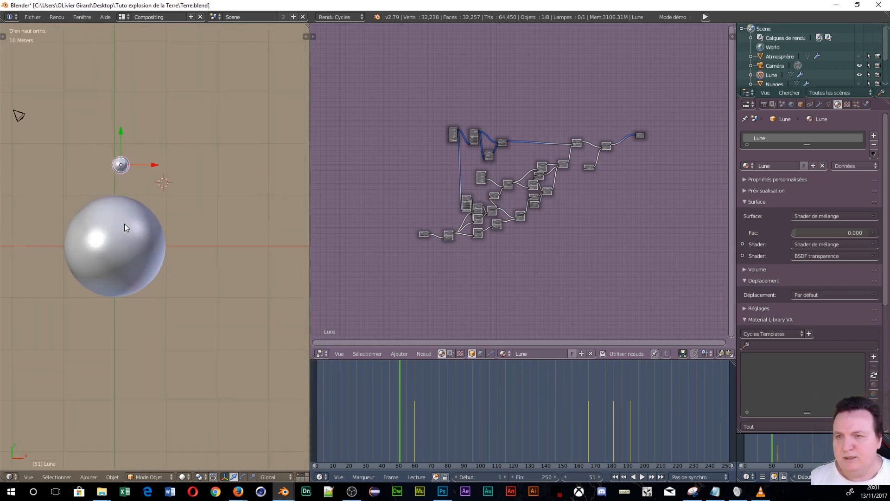
- Move Lune in the positive X direction in top view, placing it just above the 3D cursor
{"action": "middle_click_drag", "start_coordinate": [155, 204], "coordinate": [201, 205], "text": "shift"}
{"action": "scroll", "coordinate": [202, 204], "scroll_direction": "up", "scroll_amount": 3}
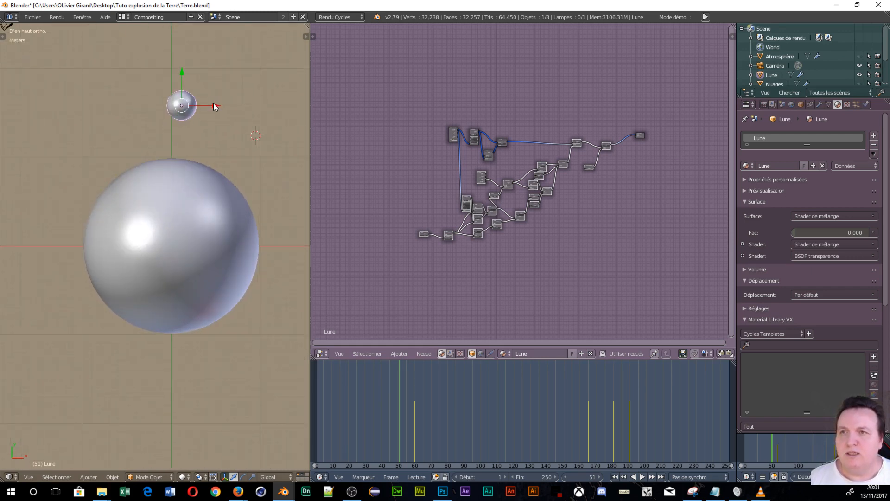
{"action": "left_click_drag", "start_coordinate": [215, 107], "coordinate": [267, 111]}
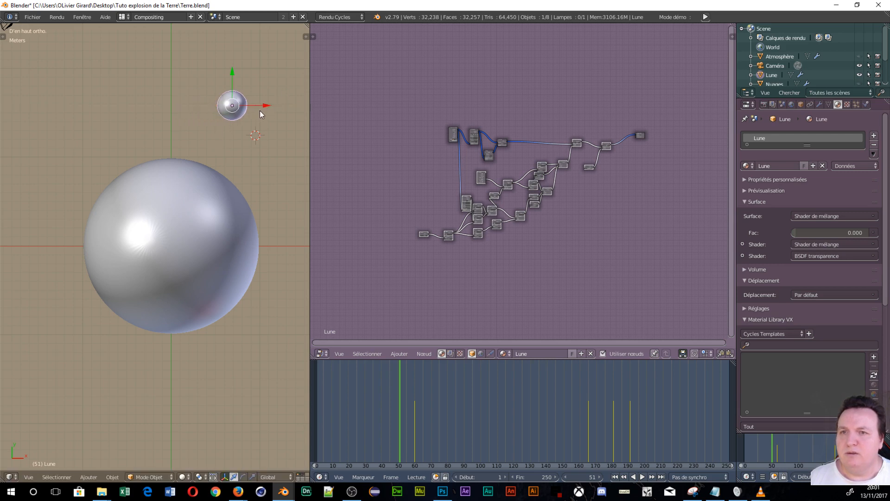
{"action": "key", "text": "g"}
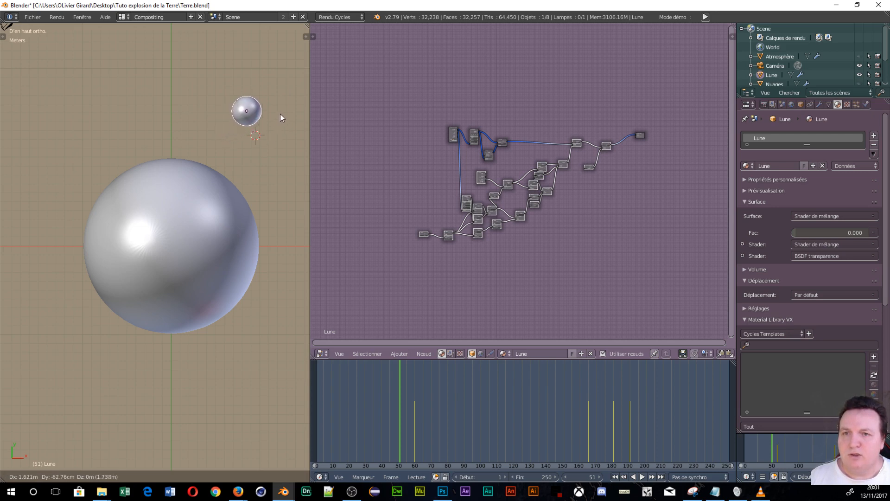
{"action": "left_click", "coordinate": [285, 118]}
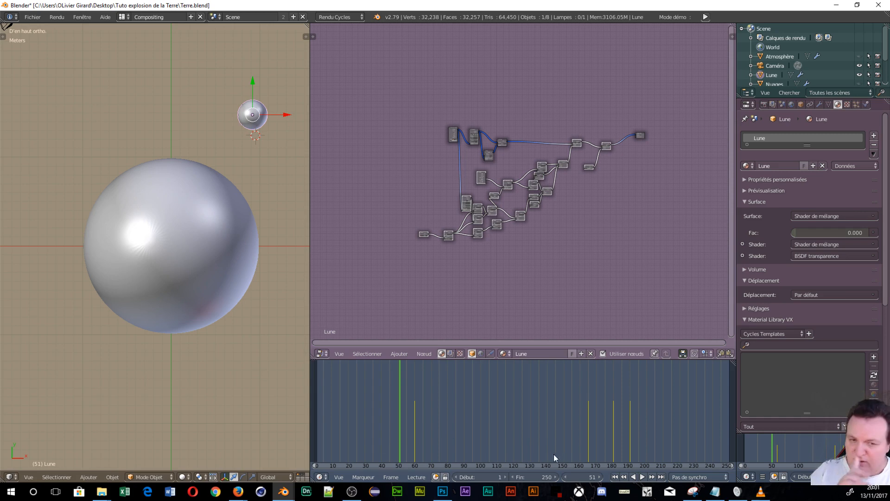
- At frame 55, move Lune into contact with the Earth's edge in top view and insert a Position keyframe
{"action": "left_click", "coordinate": [581, 476]}
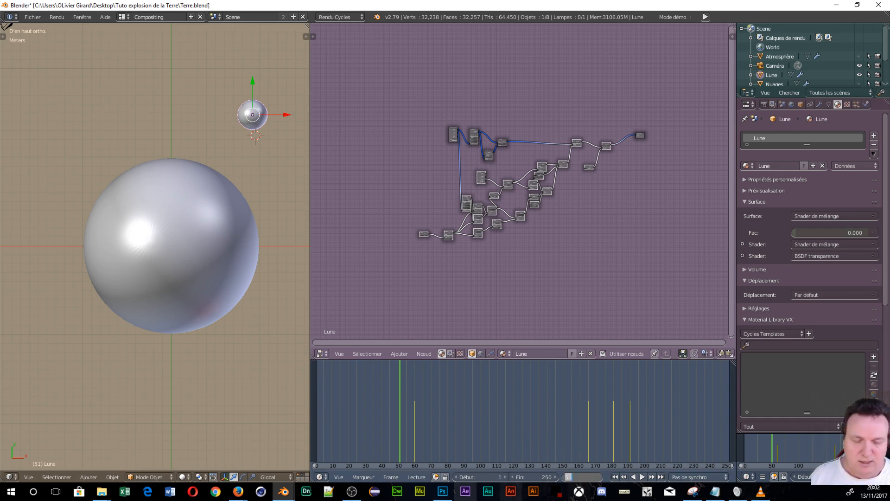
{"action": "type", "text": "50"}
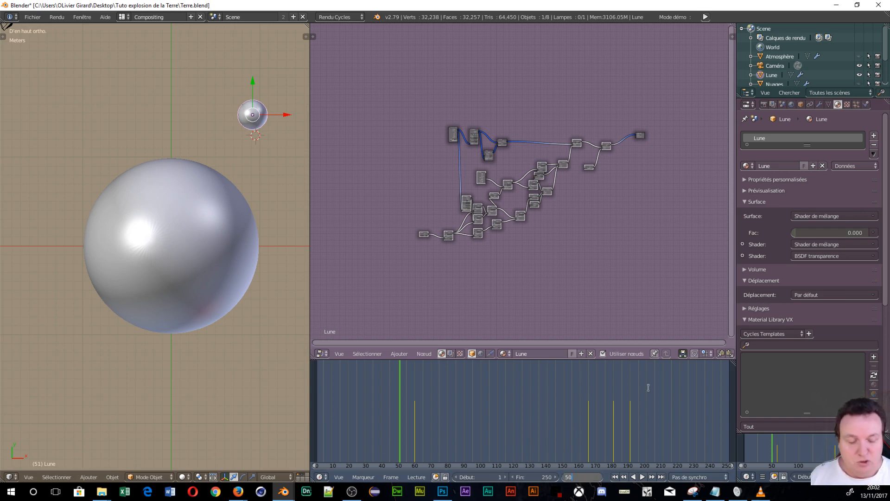
{"action": "key", "text": "BackSpace"}
{"action": "key", "text": "BackSpace"}
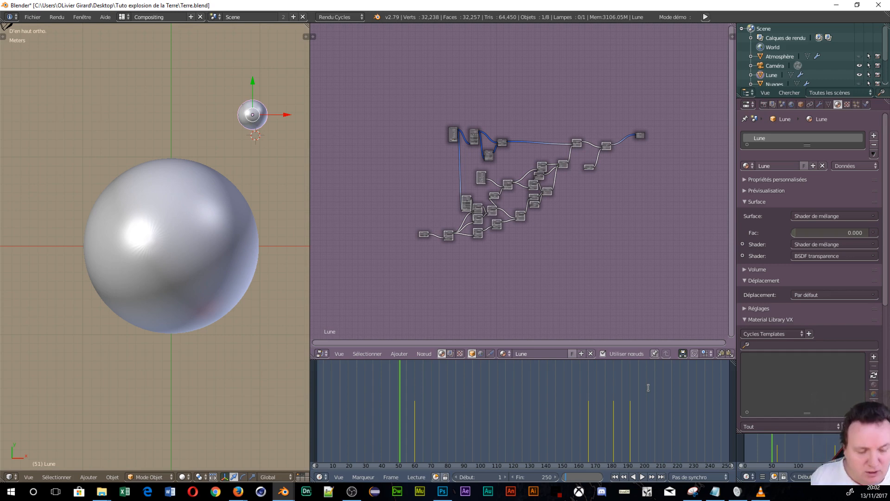
{"action": "type", "text": "65"}
{"action": "key", "text": "BackSpace"}
{"action": "key", "text": "BackSpace"}
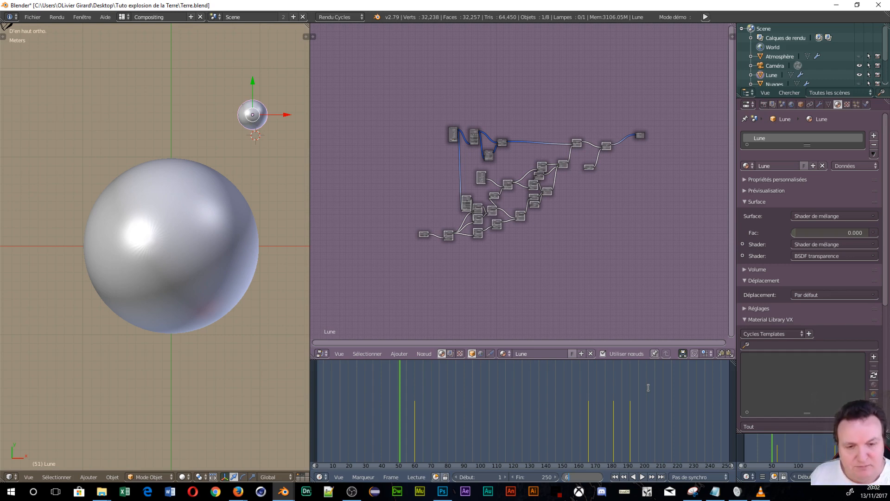
{"action": "type", "text": "55"}
{"action": "key", "text": "Return"}
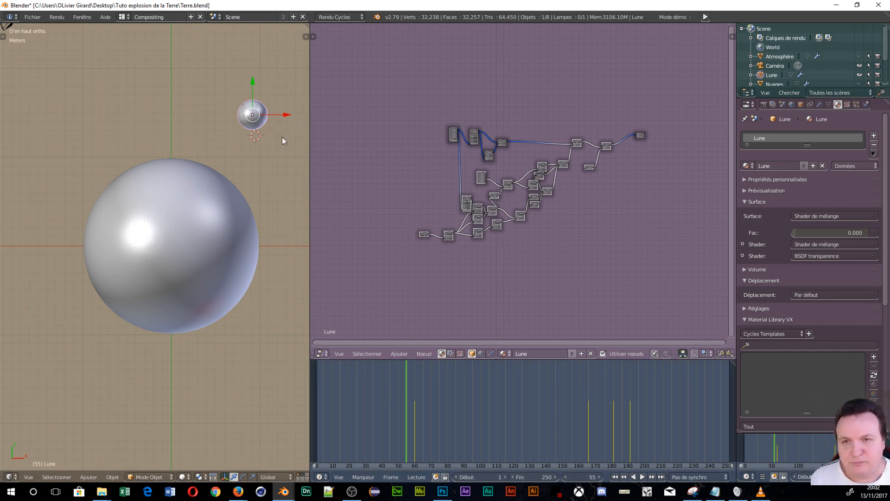
{"action": "key", "text": "g"}
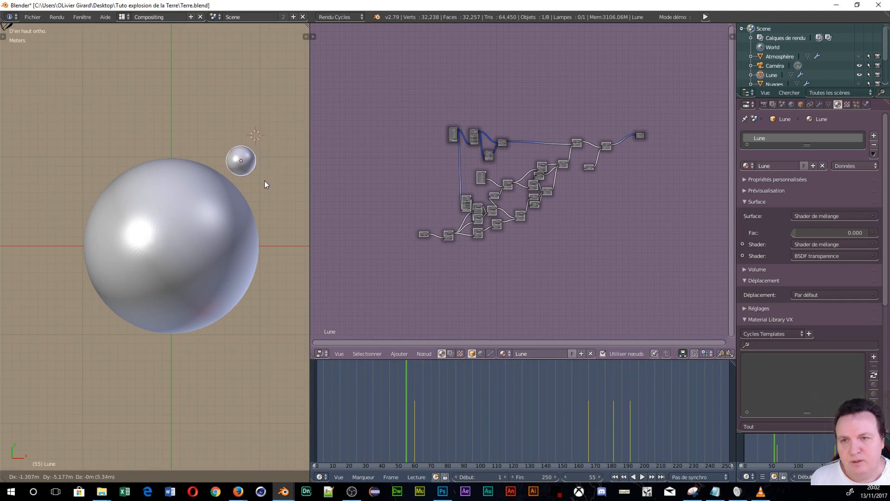
{"action": "left_click", "coordinate": [260, 189]}
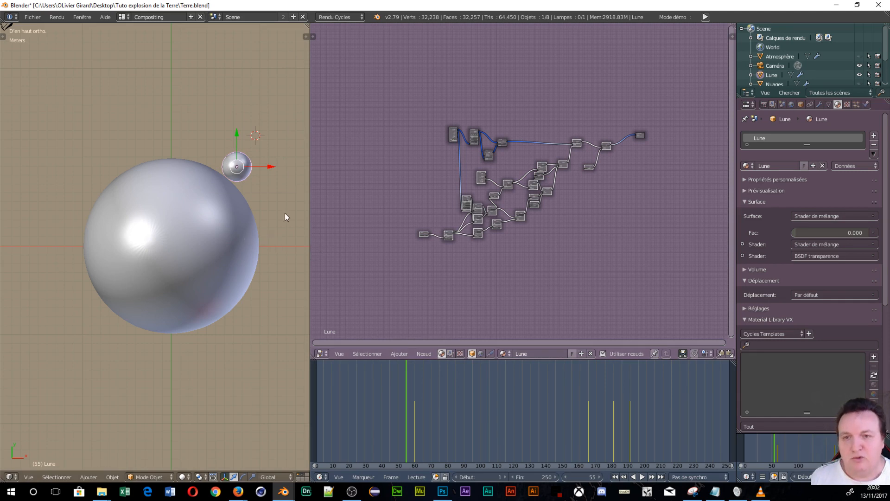
{"action": "key", "text": "i"}
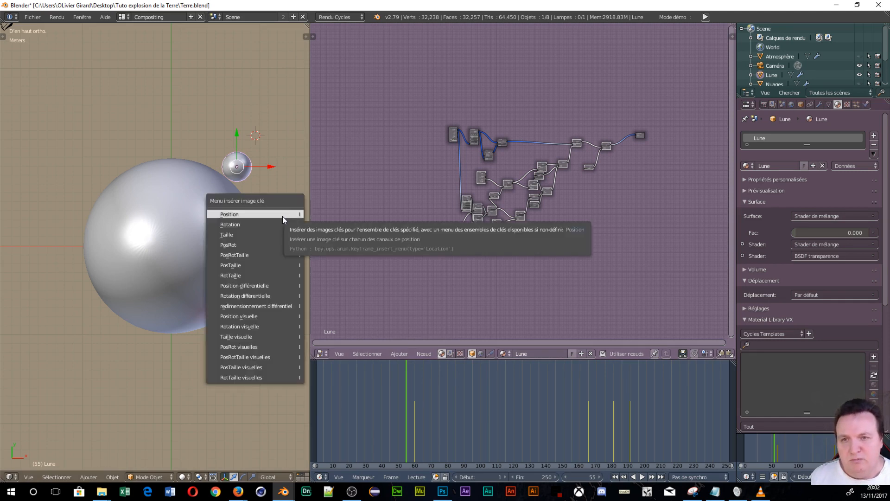
{"action": "left_click", "coordinate": [283, 217]}
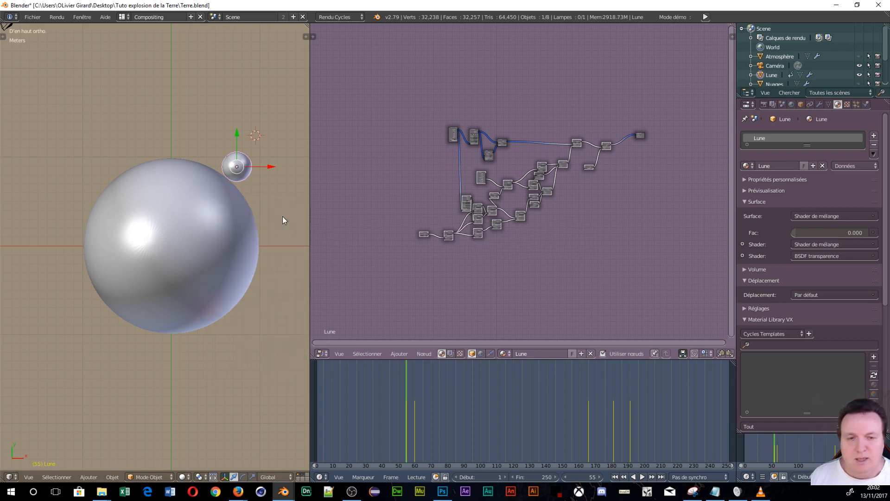
- Replace the node editor with a 3D view showing the scene through the camera
{"action": "scroll", "coordinate": [282, 217], "scroll_direction": "down", "scroll_amount": 4}
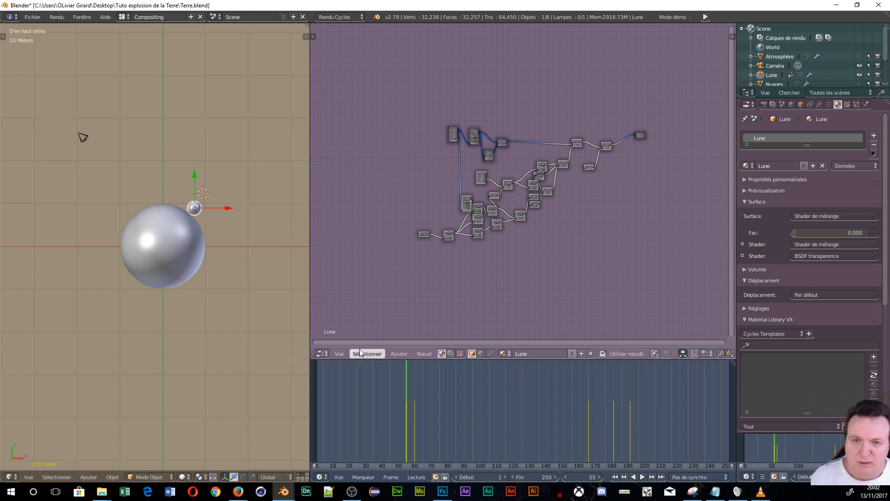
{"action": "left_click", "coordinate": [321, 354]}
{"action": "left_click", "coordinate": [332, 343]}
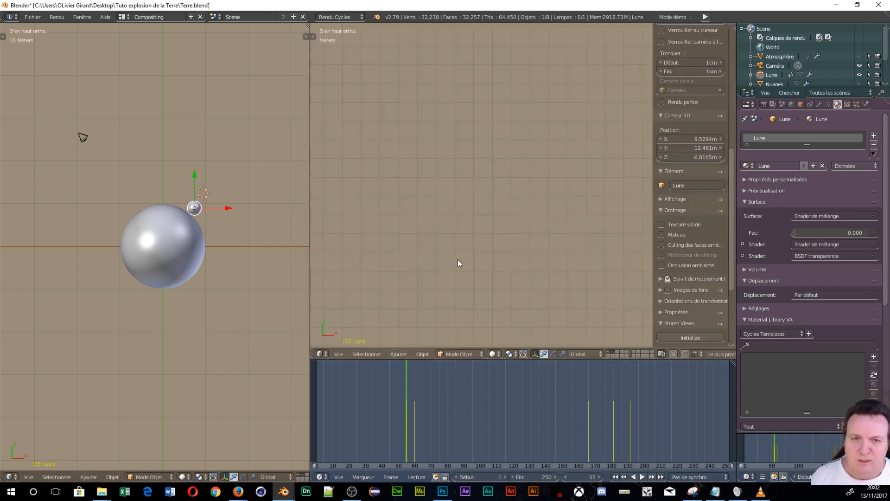
{"action": "key", "text": "KP_0"}
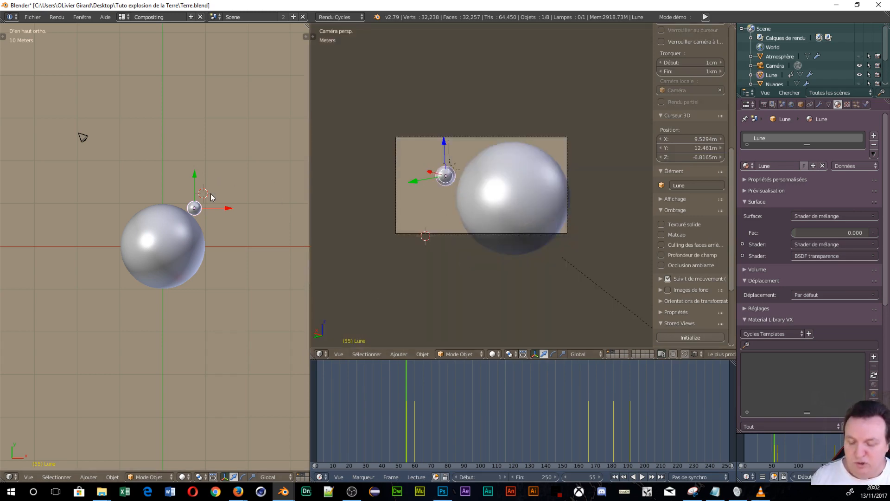
- At frame 0, move Lune away from the Earth and out of the camera frame, insert a Position keyframe and play the animation
{"action": "left_click_drag", "start_coordinate": [202, 210], "coordinate": [287, 117]}
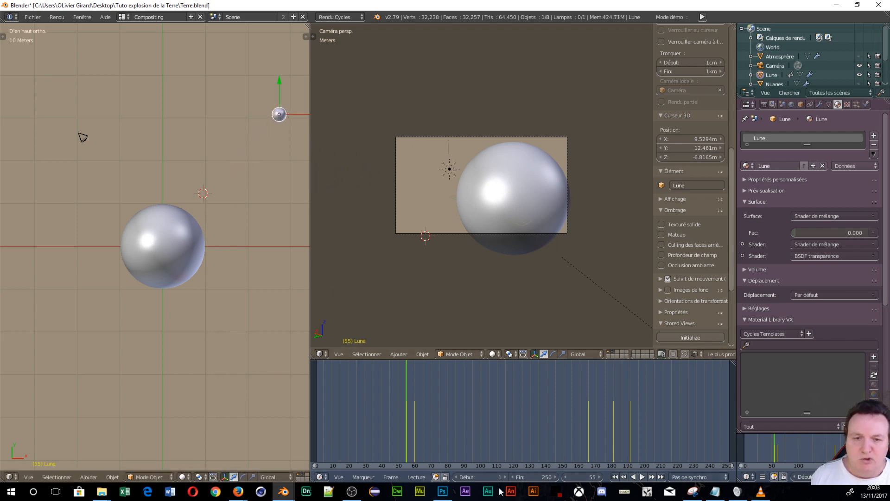
{"action": "left_click", "coordinate": [578, 478]}
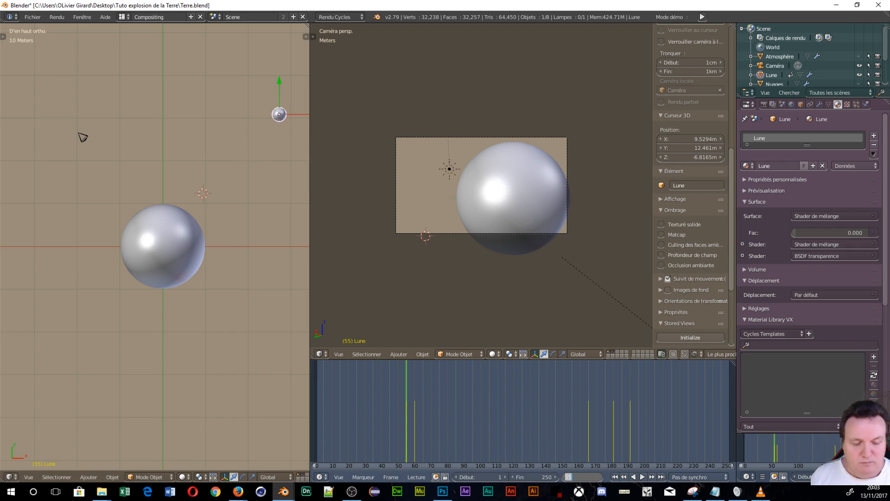
{"action": "type", "text": "0"}
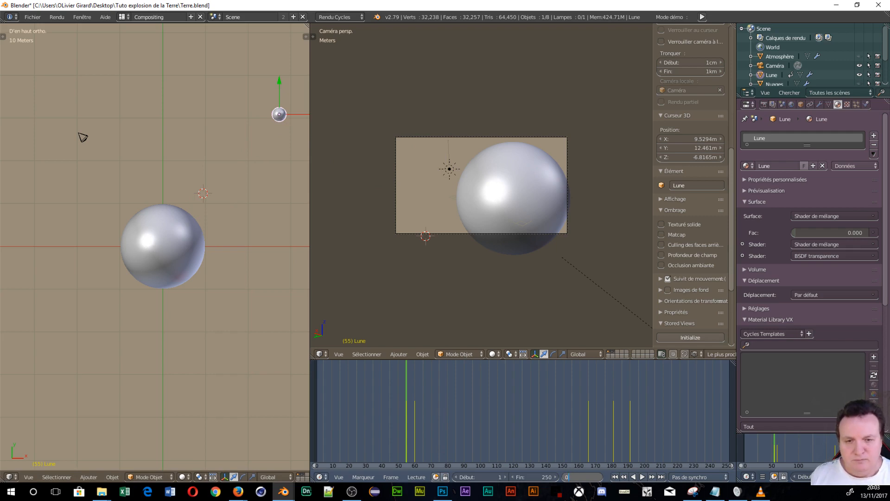
{"action": "key", "text": "Return"}
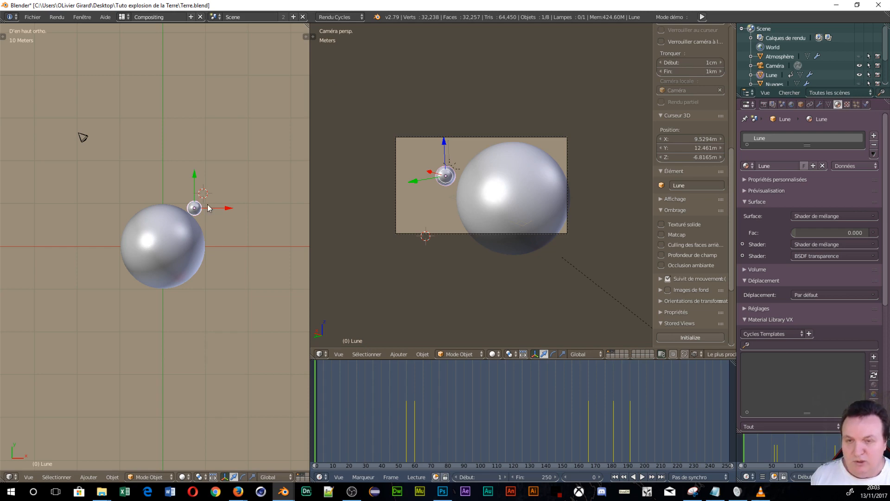
{"action": "key", "text": "g"}
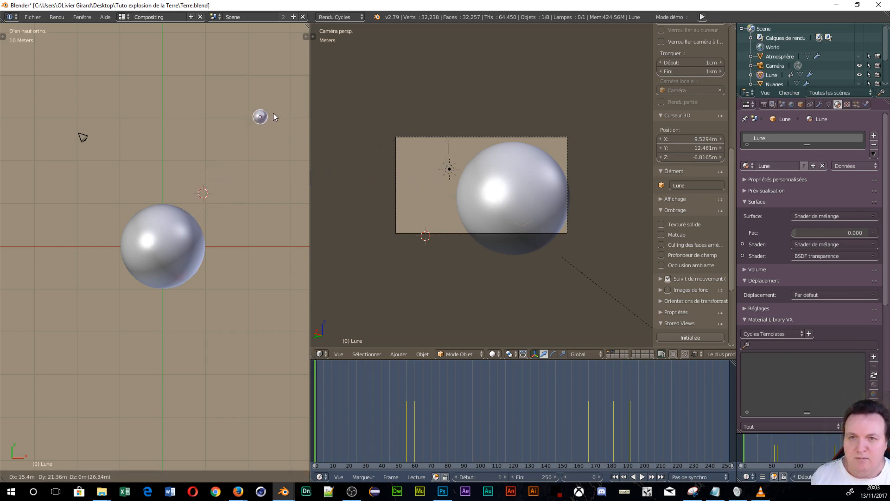
{"action": "left_click", "coordinate": [280, 108]}
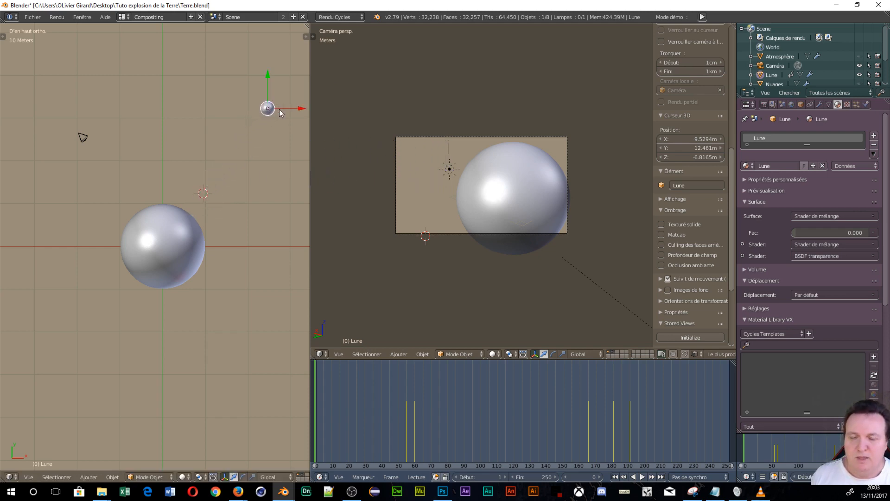
{"action": "key", "text": "i"}
{"action": "left_click", "coordinate": [251, 150]}
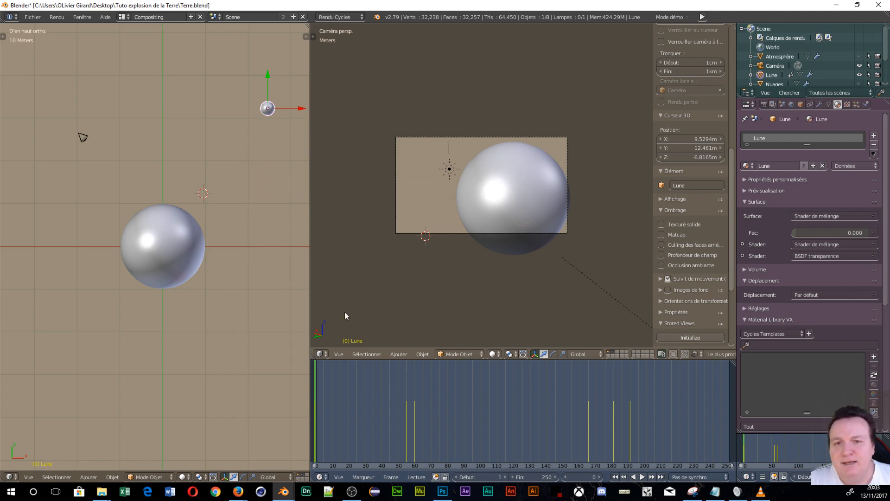
{"action": "left_click", "coordinate": [642, 477]}
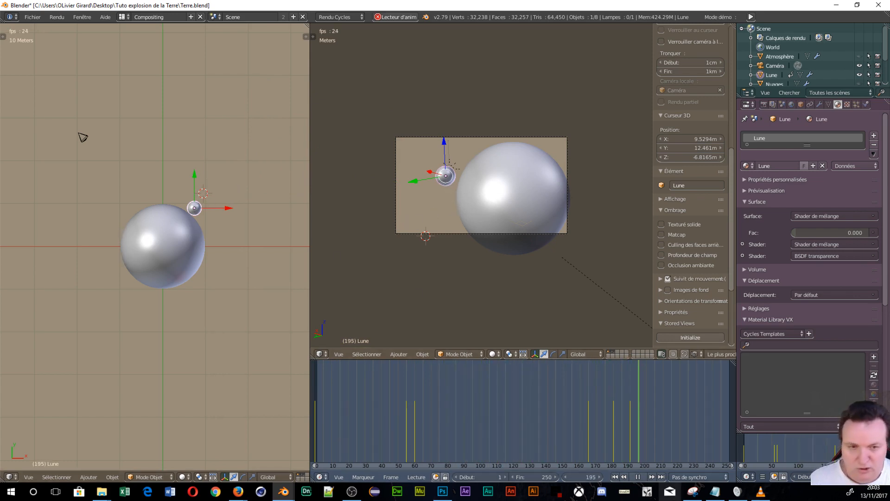
{"action": "key", "text": "alt+a"}
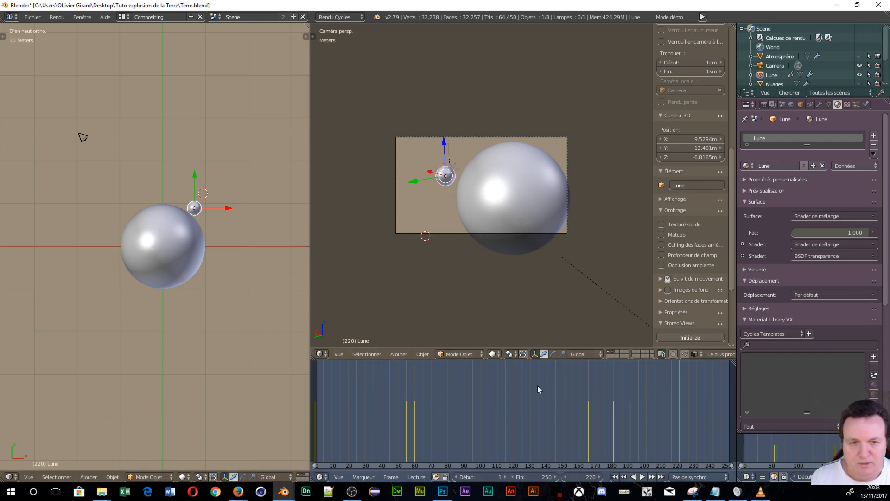
{"action": "left_click", "coordinate": [583, 476]}
{"action": "type", "text": "55"}
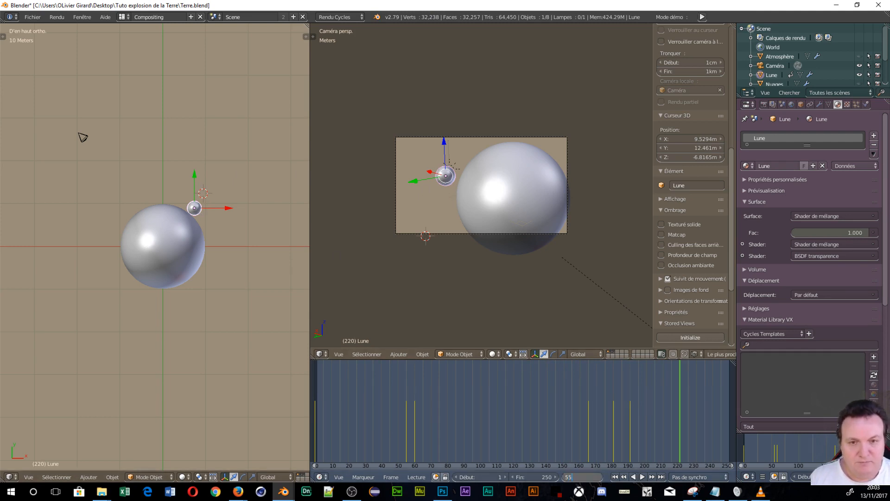
{"action": "key", "text": "Return"}
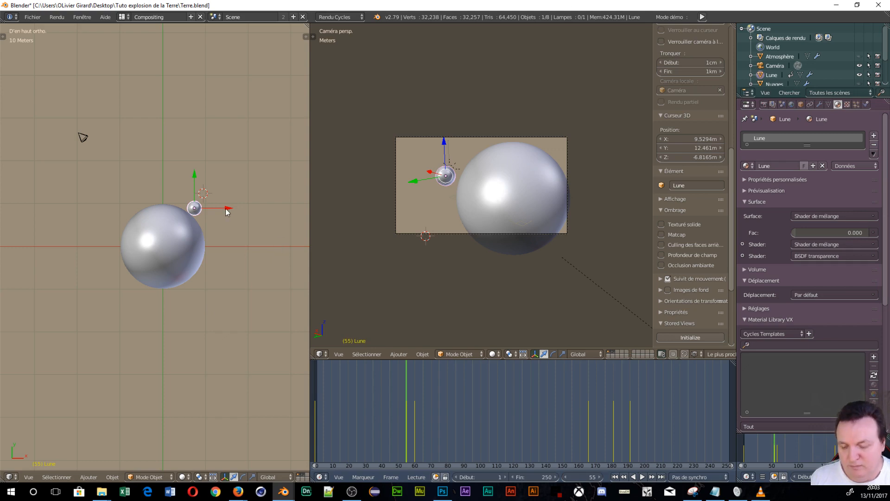
{"action": "key", "text": "g"}
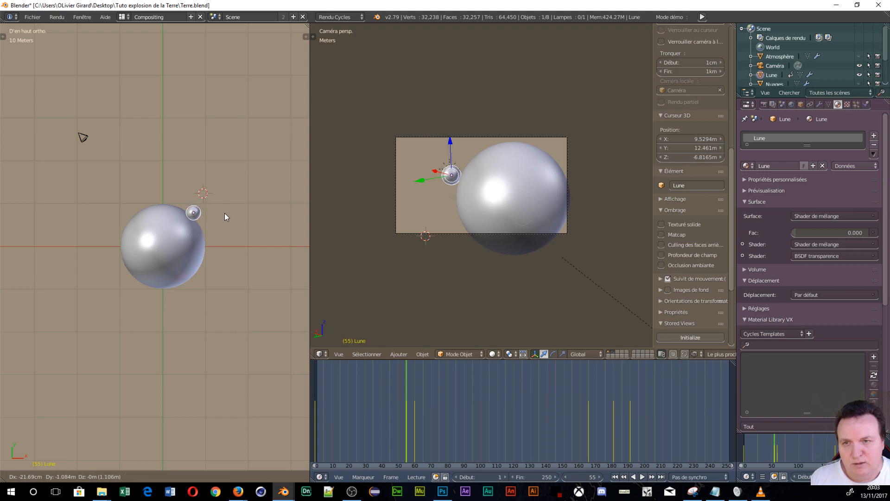
{"action": "left_click", "coordinate": [225, 213]}
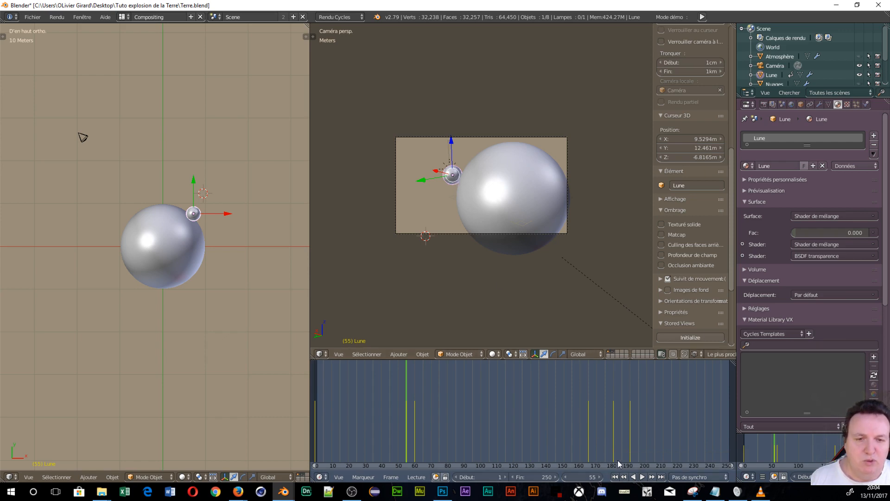
{"action": "left_click", "coordinate": [585, 477]}
{"action": "type", "text": "180"}
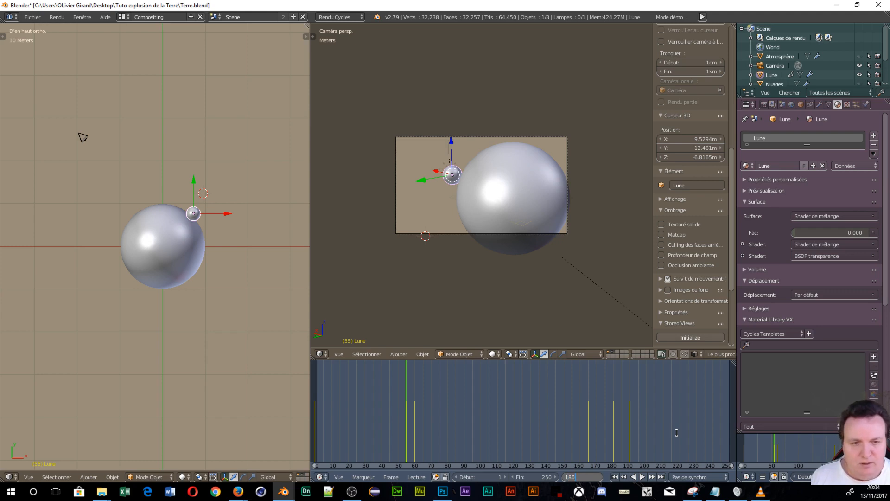
{"action": "key", "text": "Return"}
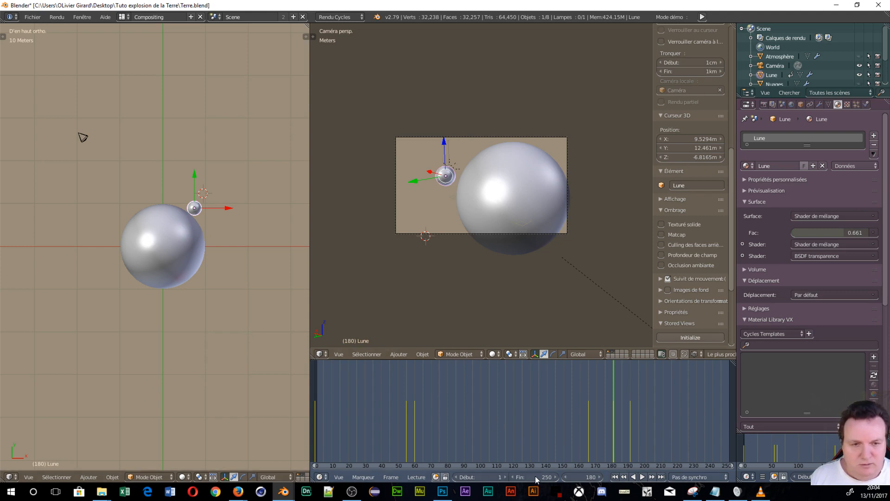
- At frame 55, move Lune slightly deeper into the Earth's edge in top view and insert a new Position keyframe
{"action": "left_click", "coordinate": [581, 476]}
{"action": "type", "text": "55"}
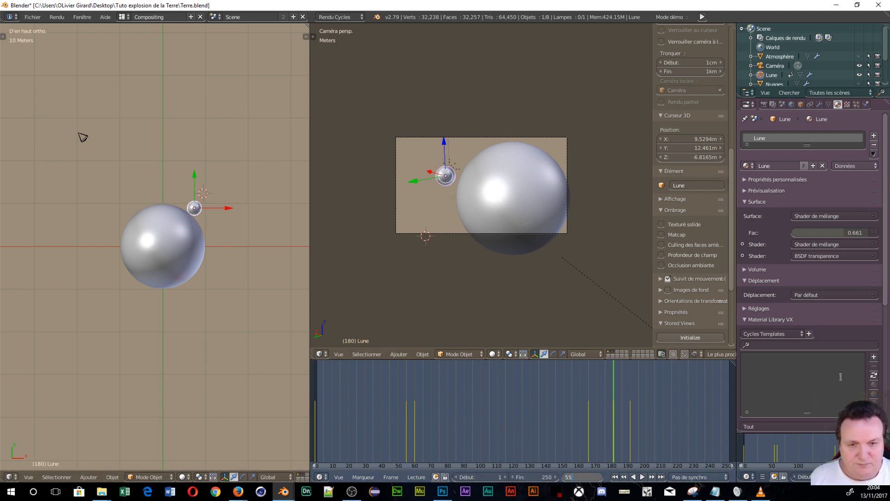
{"action": "key", "text": "Return"}
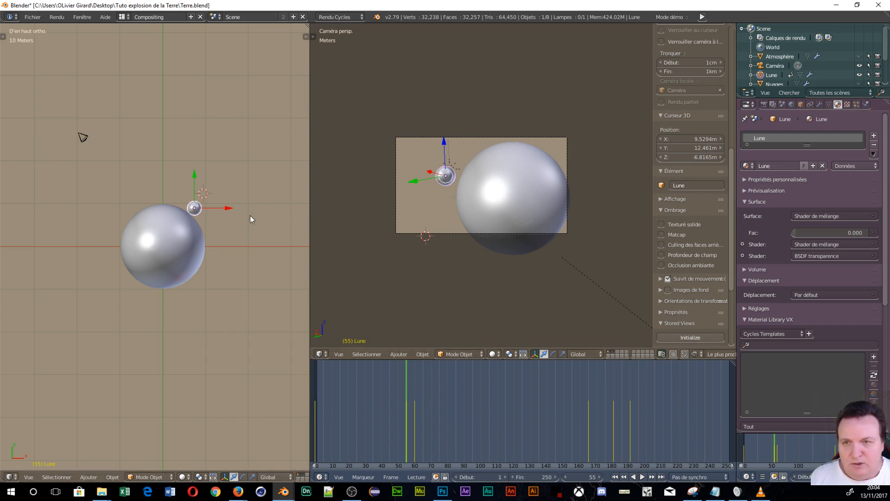
{"action": "key", "text": "g"}
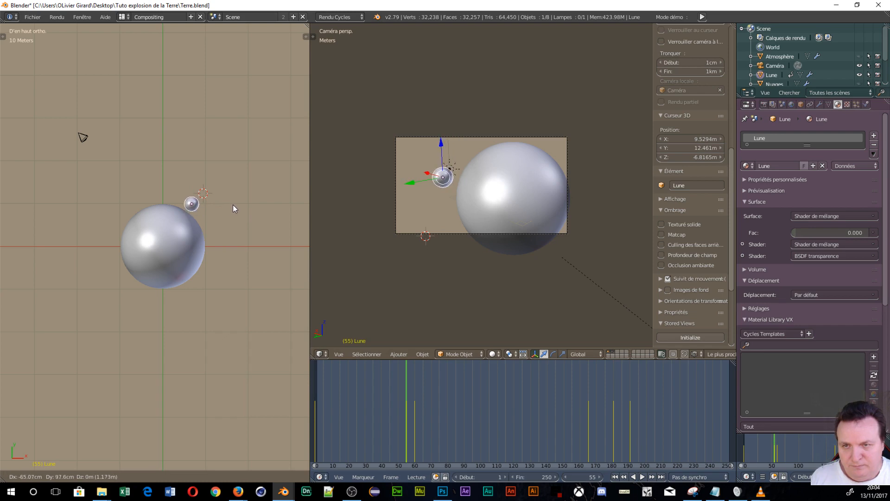
{"action": "left_click", "coordinate": [233, 215]}
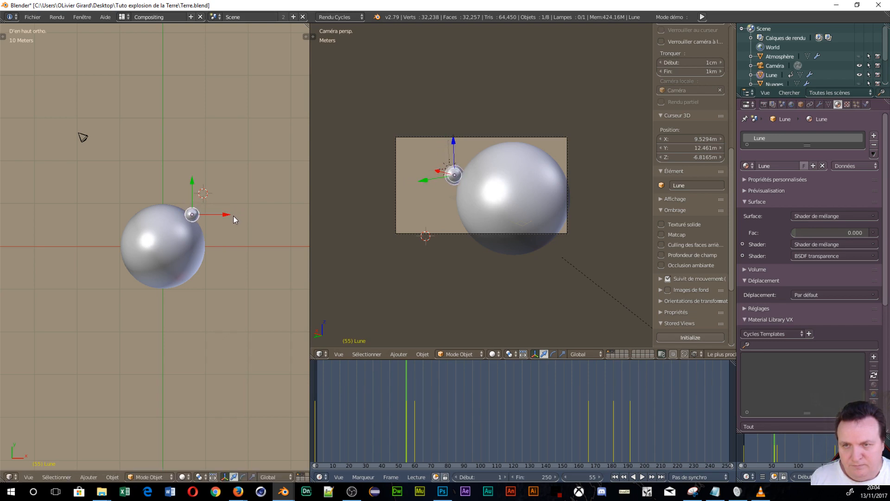
{"action": "key", "text": "i"}
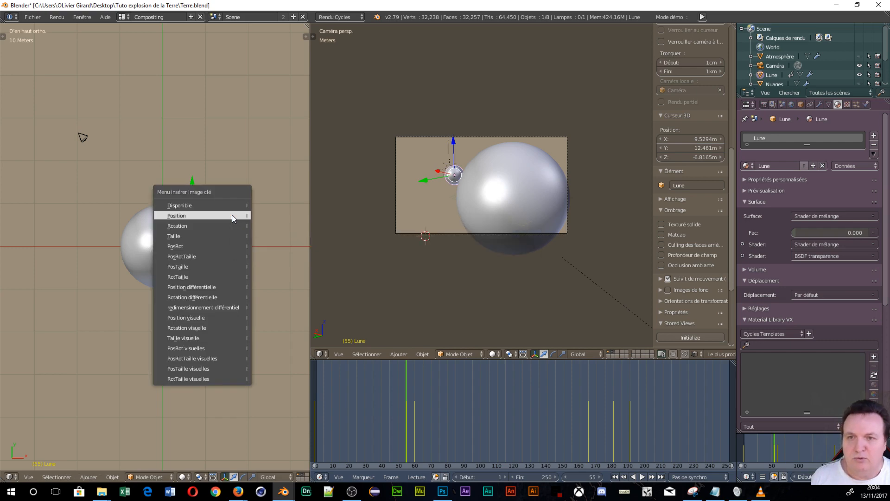
{"action": "left_click", "coordinate": [232, 215]}
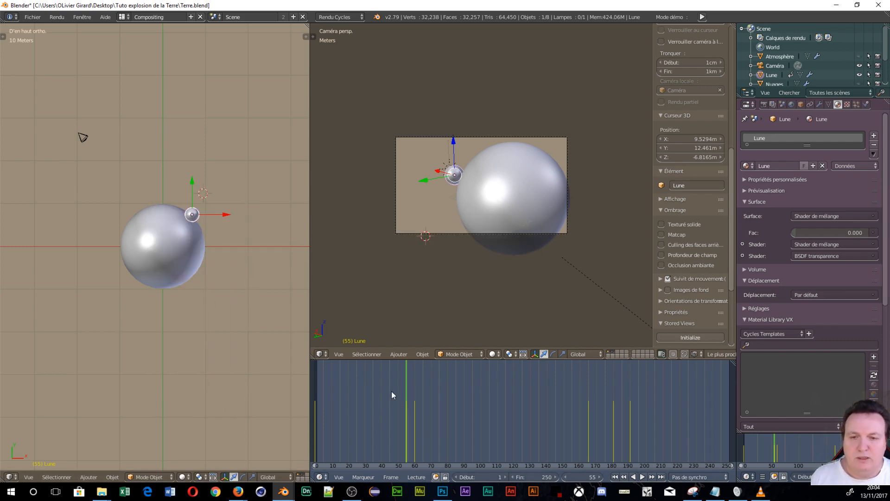
- At frame 180, move Lune about 2.9 m deeper into the Earth in top view and insert a Position keyframe
{"action": "mouse_move", "coordinate": [405, 392]}
{"action": "left_mouse_down"}
{"action": "mouse_move", "coordinate": [333, 395]}
{"action": "mouse_move", "coordinate": [400, 395]}
{"action": "left_mouse_up"}
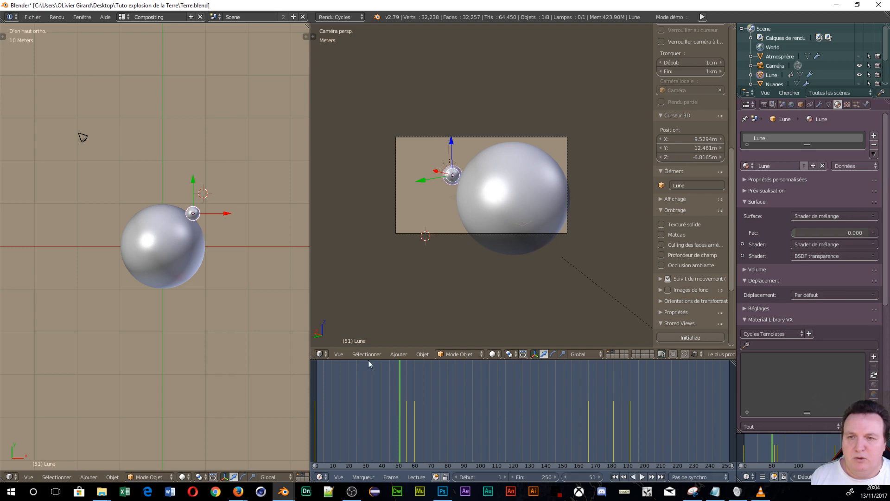
{"action": "left_click", "coordinate": [583, 477]}
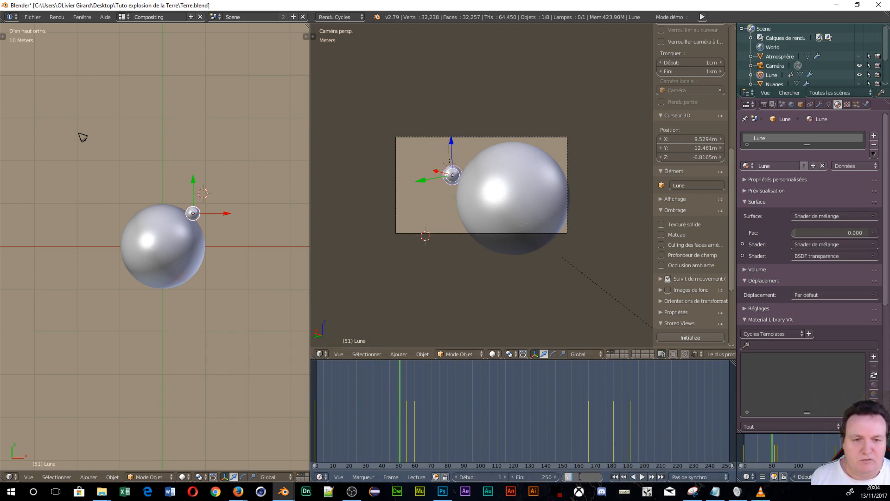
{"action": "type", "text": "180"}
{"action": "key", "text": "Return"}
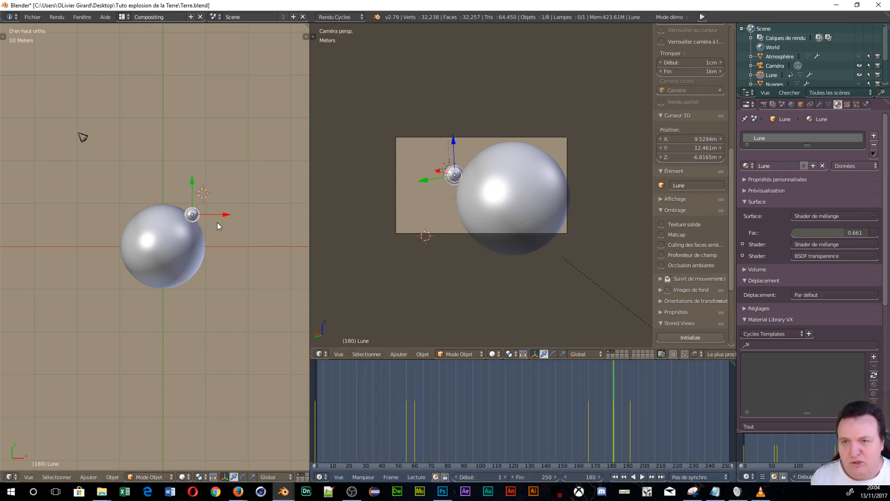
{"action": "key", "text": "g"}
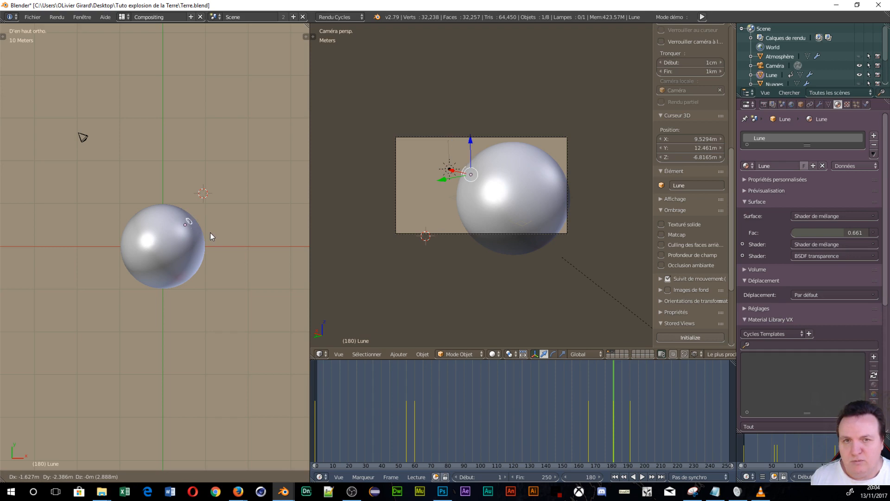
{"action": "left_click", "coordinate": [210, 233]}
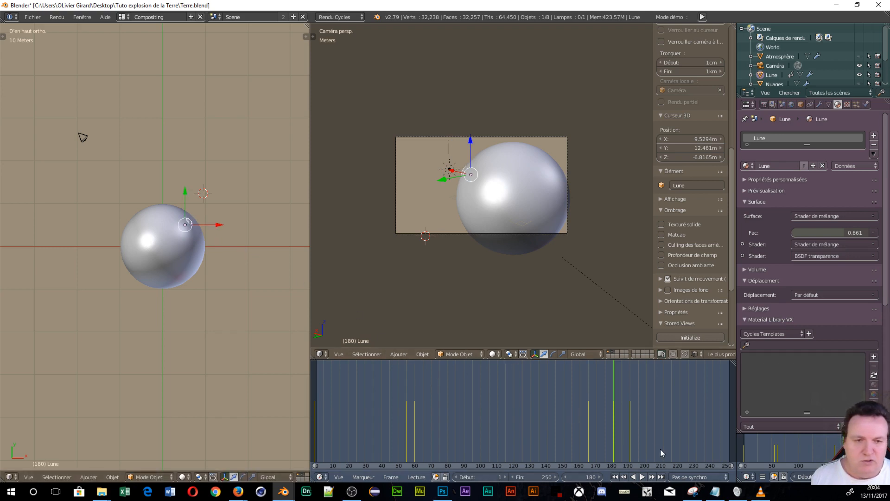
{"action": "key", "text": "i"}
{"action": "left_click", "coordinate": [216, 222]}
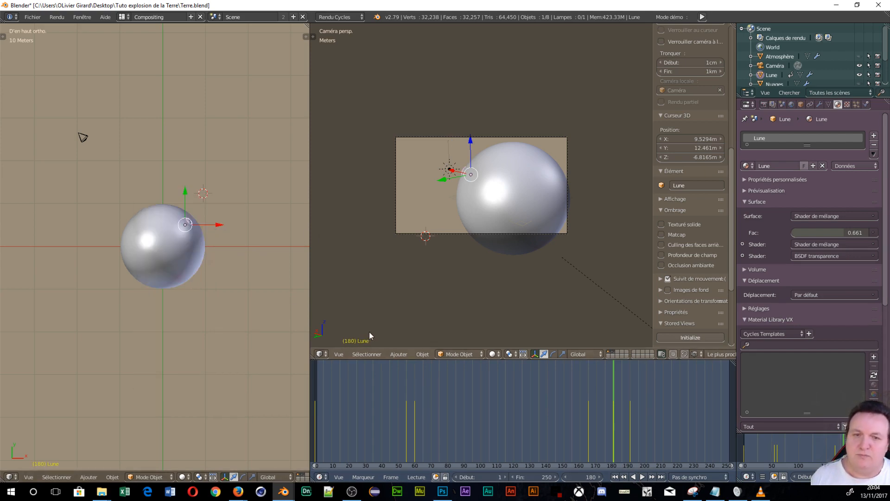
- Review Lune's approach and its sinking into the Earth along the timeline, finishing at frame 55
{"action": "left_click_drag", "start_coordinate": [613, 380], "coordinate": [408, 407]}
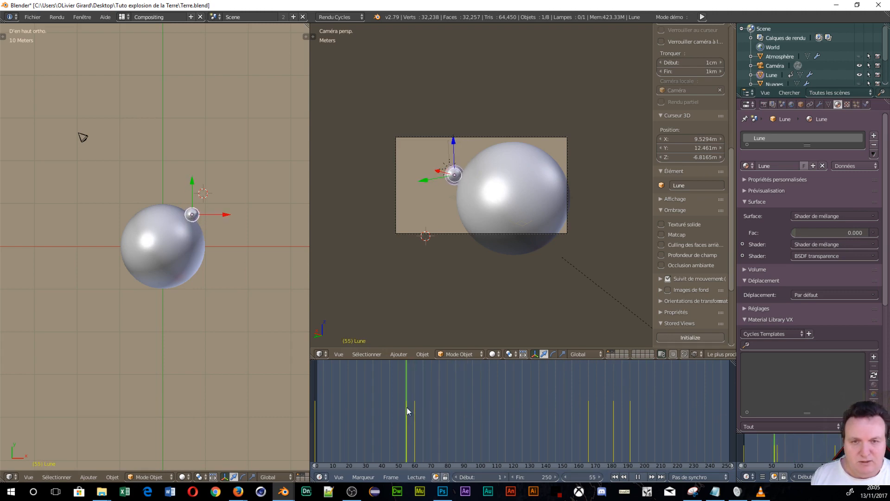
{"action": "left_click_drag", "start_coordinate": [407, 407], "coordinate": [315, 415]}
{"action": "left_click_drag", "start_coordinate": [726, 417], "coordinate": [407, 419]}
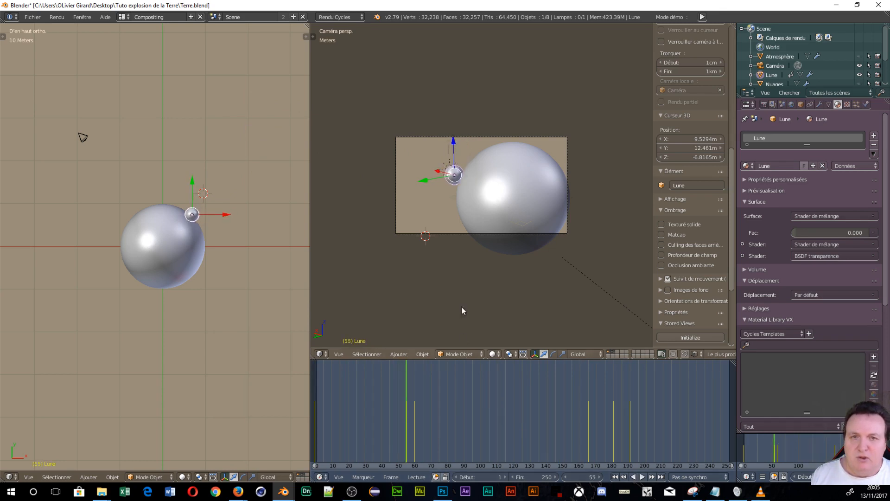
- Make the Nuages and Atmosphère objects visible in the 3D views
{"action": "right_click", "coordinate": [165, 235]}
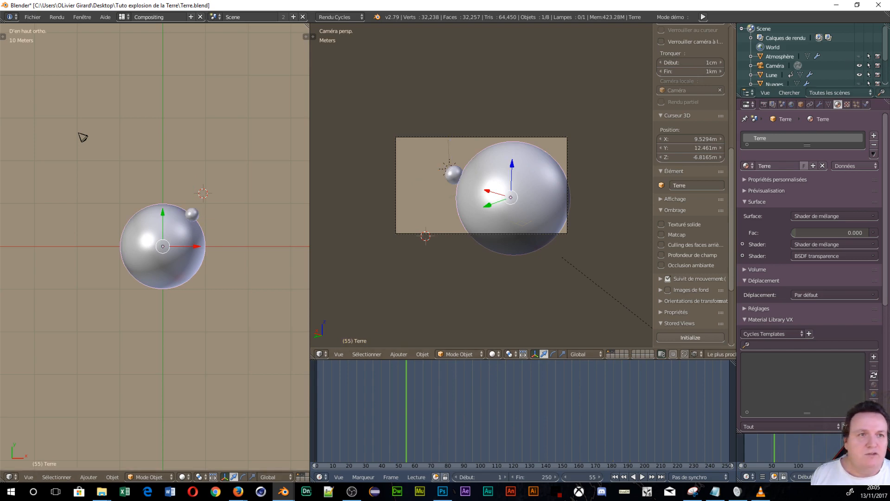
{"action": "scroll", "coordinate": [851, 71], "scroll_direction": "down", "scroll_amount": 2}
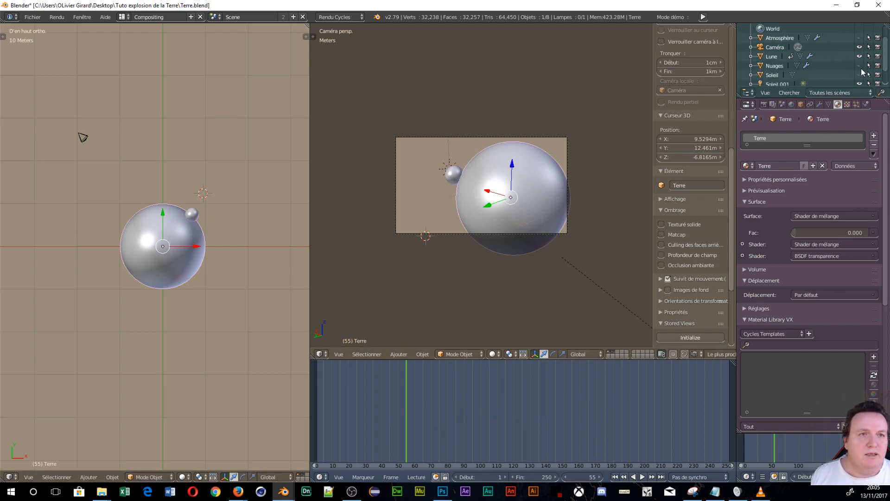
{"action": "left_click", "coordinate": [860, 66]}
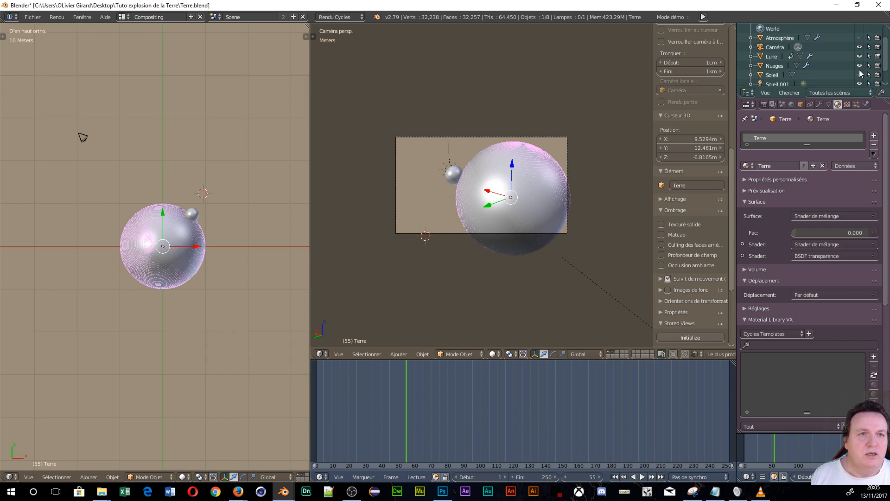
{"action": "scroll", "coordinate": [858, 70], "scroll_direction": "down", "scroll_amount": 2}
{"action": "scroll", "coordinate": [858, 70], "scroll_direction": "up", "scroll_amount": 2}
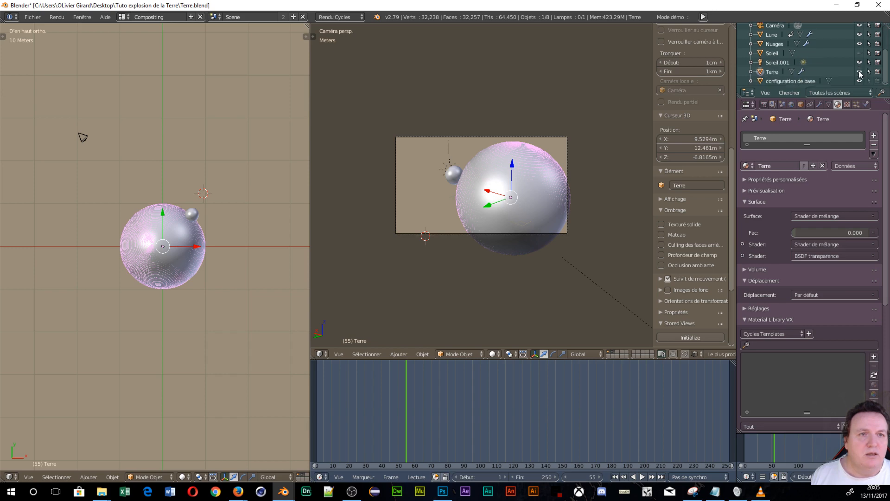
{"action": "left_click", "coordinate": [859, 34]}
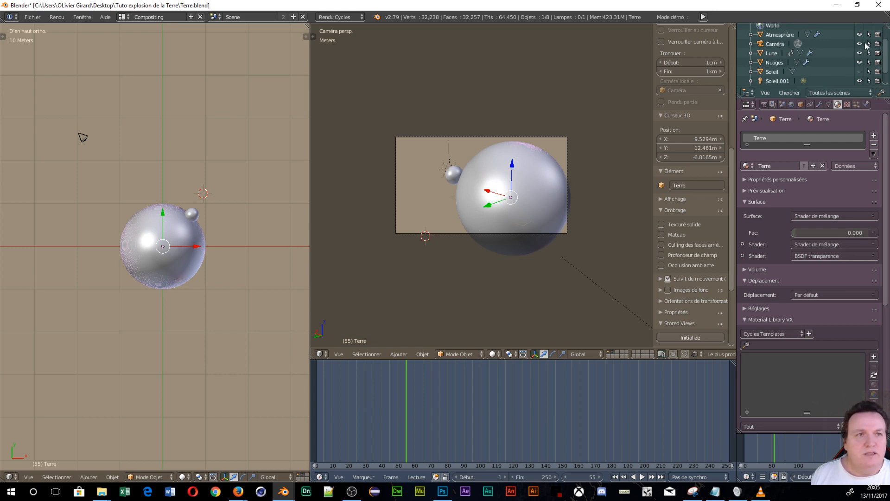
- At frame 55, insert a Position keyframe for each of the Atmosphère, Nuages and Terre objects
{"action": "left_click", "coordinate": [763, 35]}
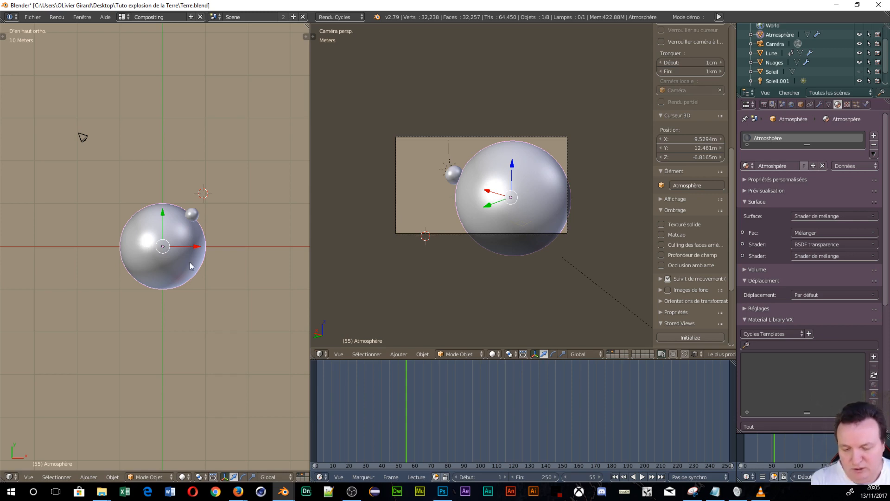
{"action": "key", "text": "i"}
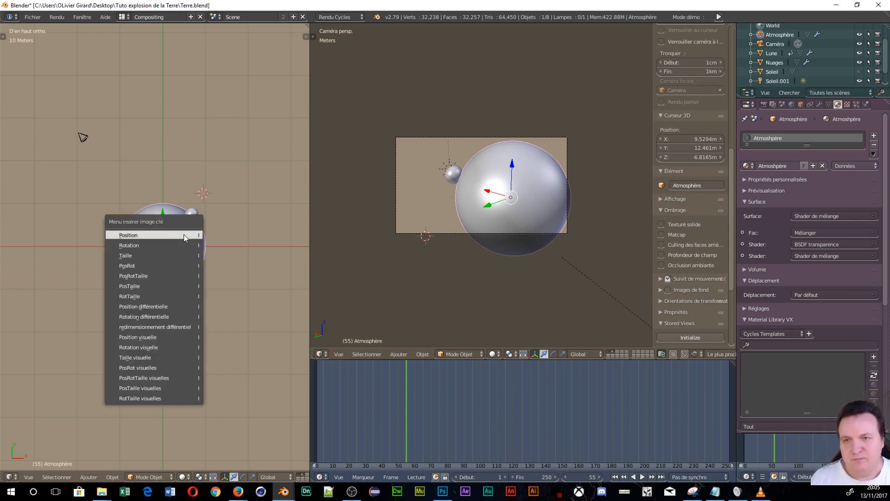
{"action": "left_click", "coordinate": [184, 234]}
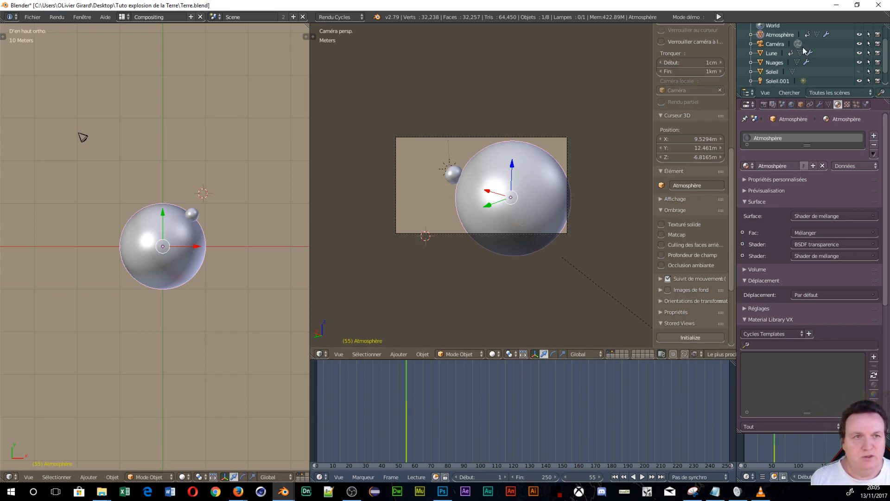
{"action": "left_click", "coordinate": [769, 62]}
{"action": "key", "text": "i"}
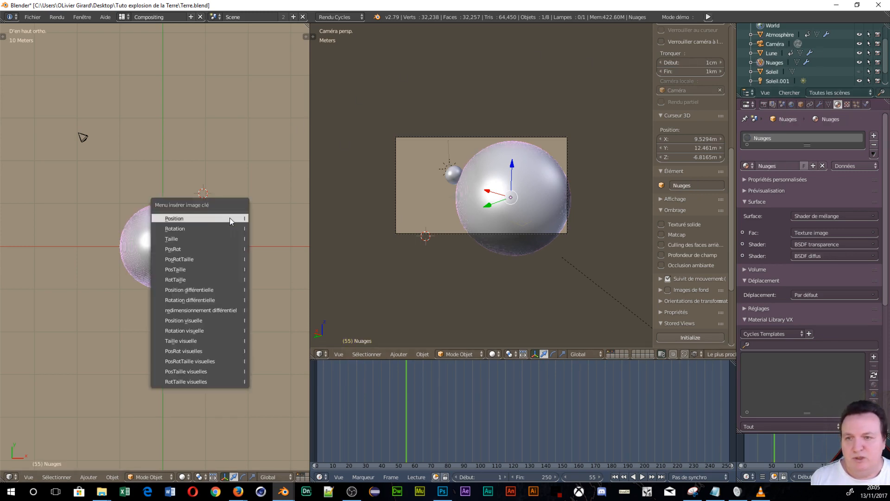
{"action": "left_click", "coordinate": [230, 218]}
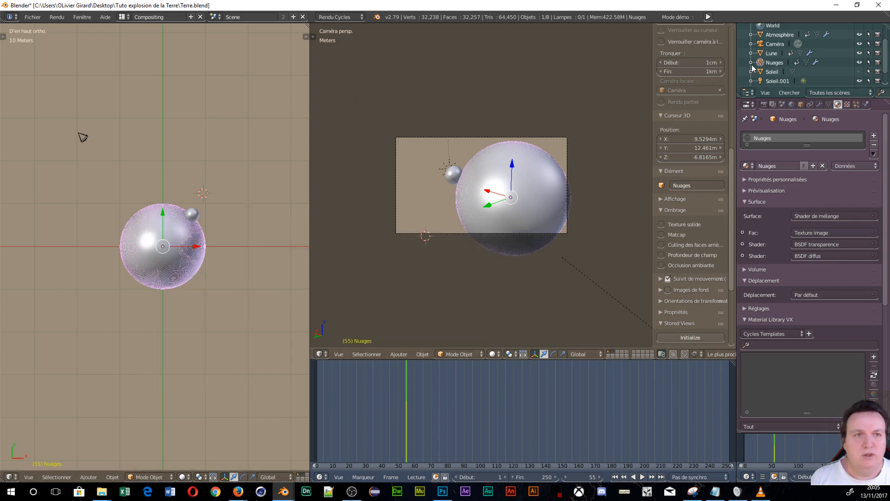
{"action": "scroll", "coordinate": [753, 69], "scroll_direction": "down", "scroll_amount": 1}
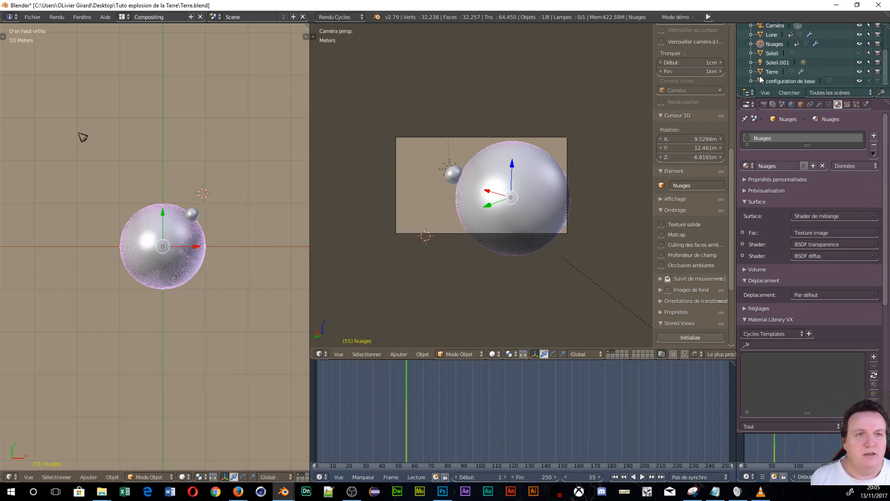
{"action": "left_click", "coordinate": [758, 71]}
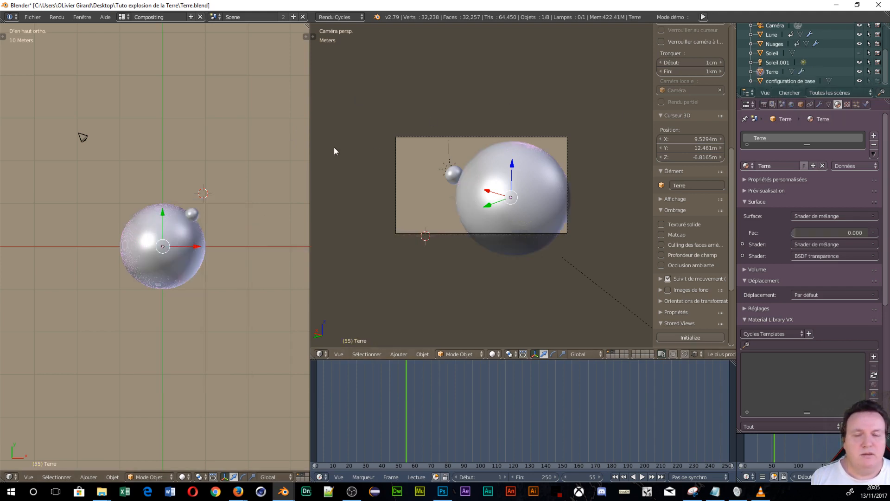
{"action": "key", "text": "i"}
{"action": "left_click", "coordinate": [211, 210]}
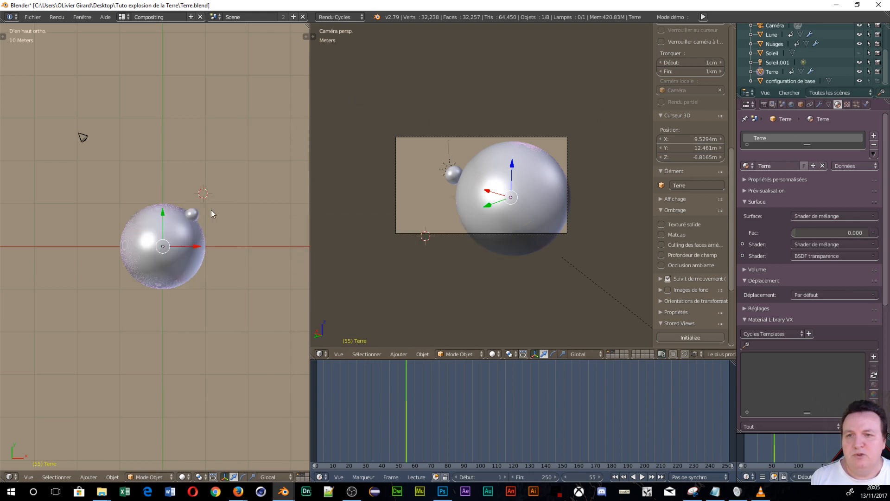
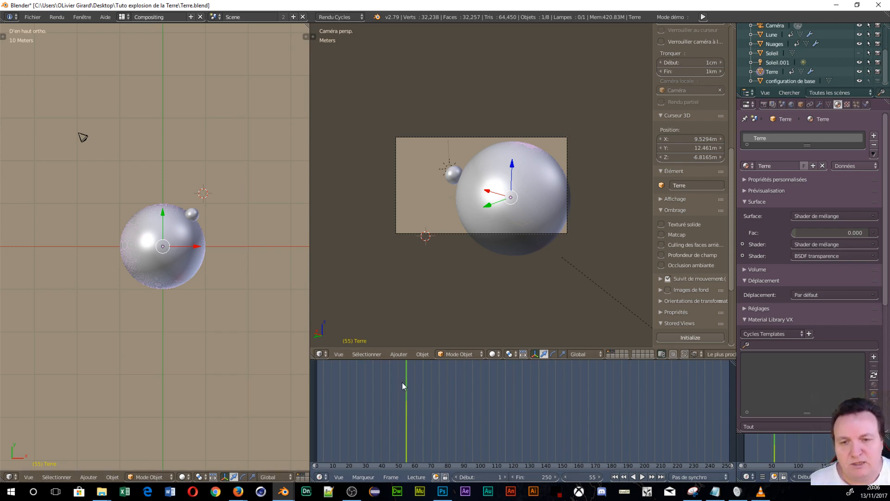
- At frame 95, shift Terre away from the impact to about X -43 cm, Y -54 cm and insert a Position keyframe
{"action": "mouse_move", "coordinate": [408, 383]}
{"action": "left_mouse_down"}
{"action": "mouse_move", "coordinate": [363, 382]}
{"action": "mouse_move", "coordinate": [404, 383]}
{"action": "left_mouse_up"}
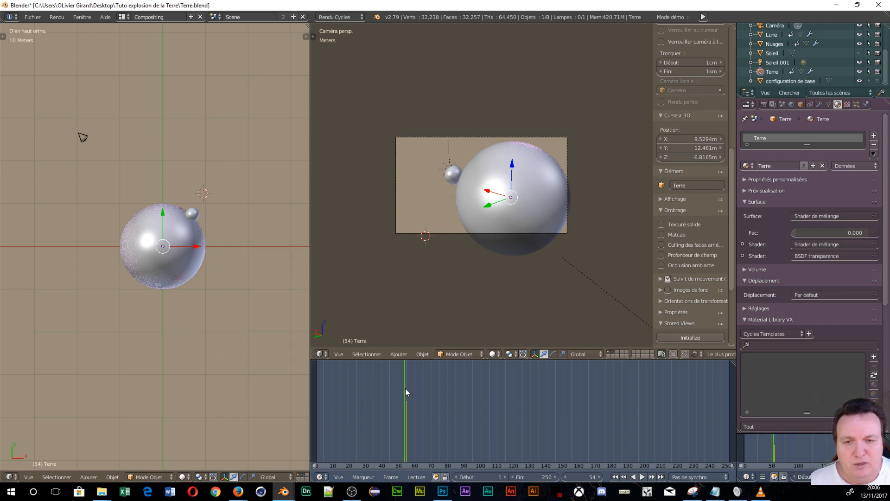
{"action": "key", "text": "alt+a"}
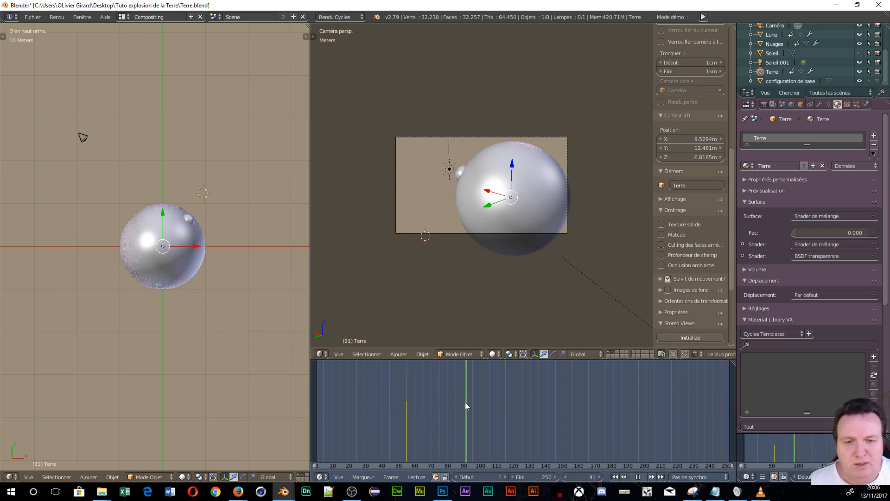
{"action": "left_click_drag", "start_coordinate": [465, 402], "coordinate": [472, 407]}
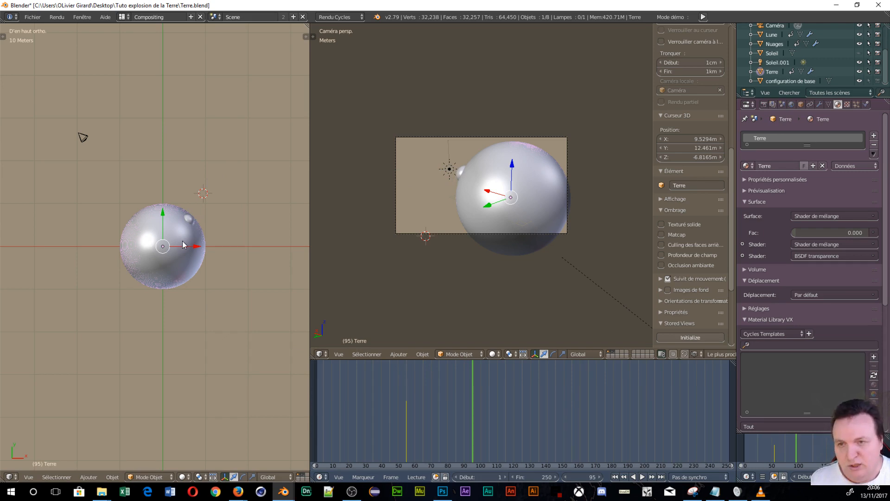
{"action": "key", "text": "g"}
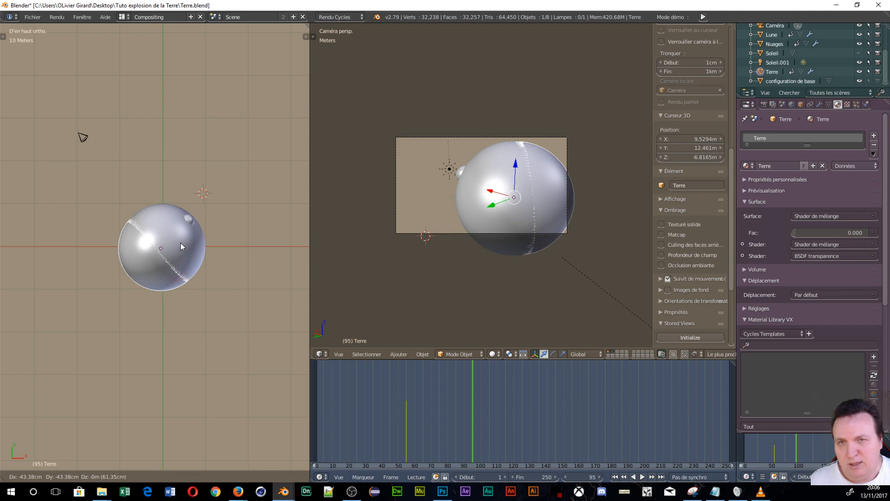
{"action": "left_click", "coordinate": [180, 243]}
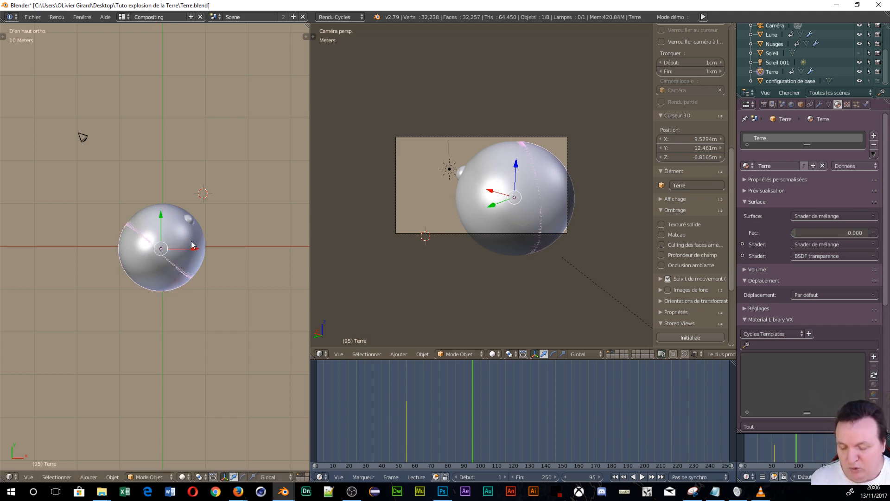
{"action": "key", "text": "n"}
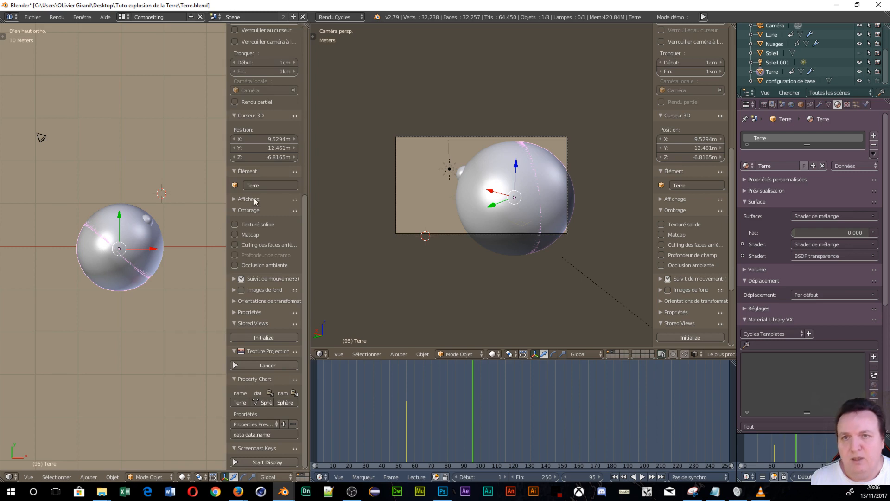
{"action": "scroll", "coordinate": [274, 178], "scroll_direction": "up", "scroll_amount": 15}
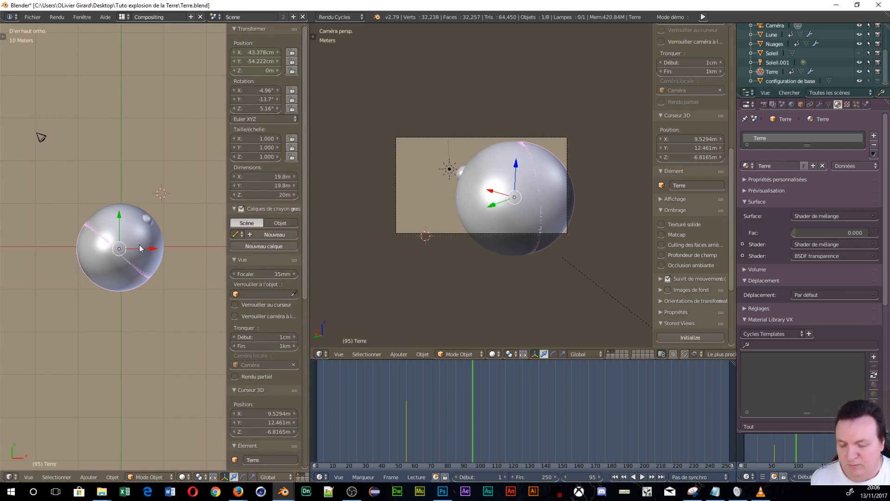
{"action": "key", "text": "i"}
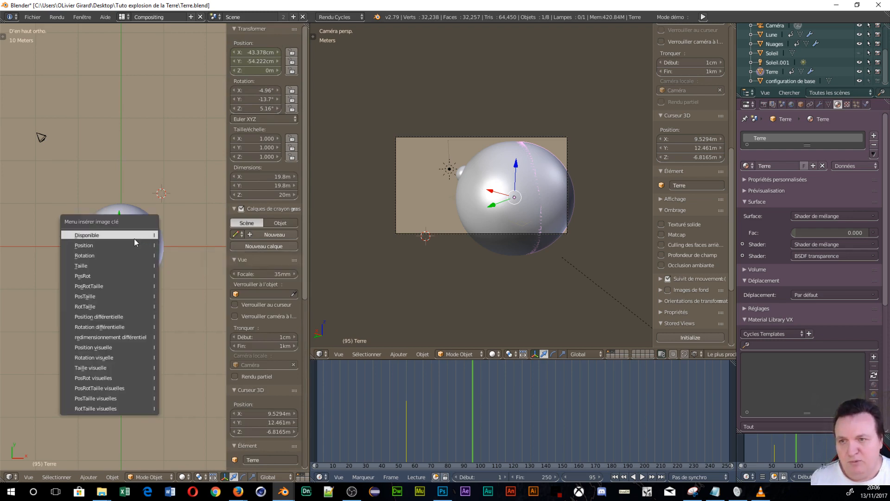
{"action": "left_click", "coordinate": [129, 244]}
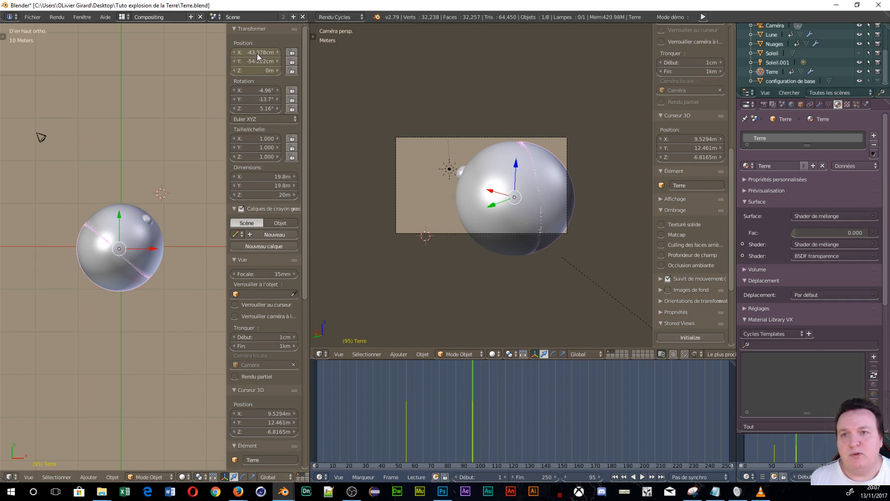
- Set Terre's position to X -45 m and Y -55 m at frame 95
{"action": "type", "text": "-4"}
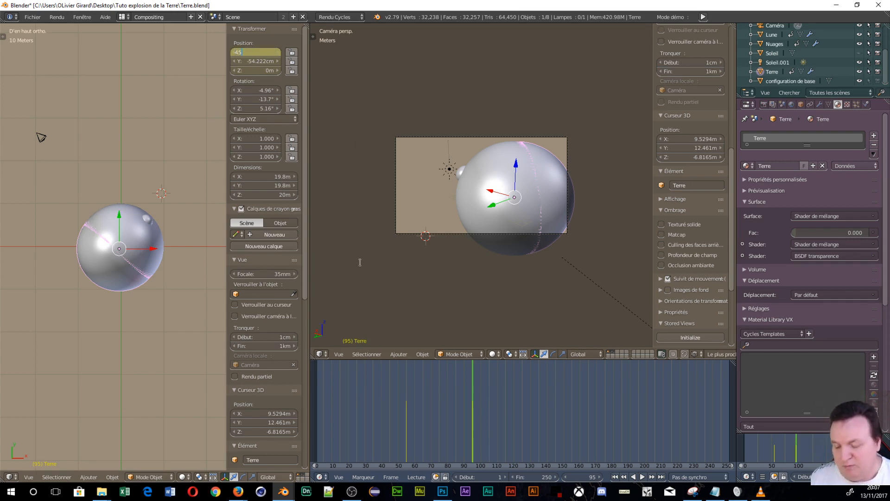
{"action": "type", "text": "5"}
{"action": "key", "text": "Tab"}
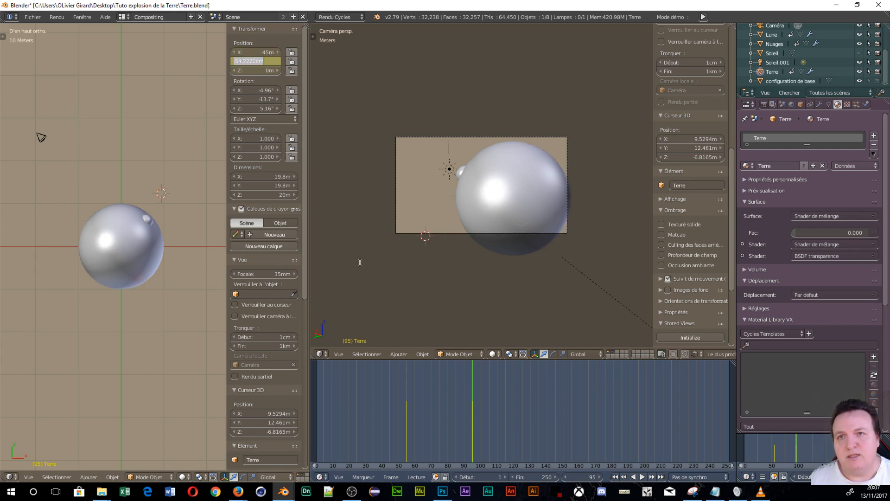
{"action": "key", "text": "BackSpace"}
{"action": "key", "text": "Return"}
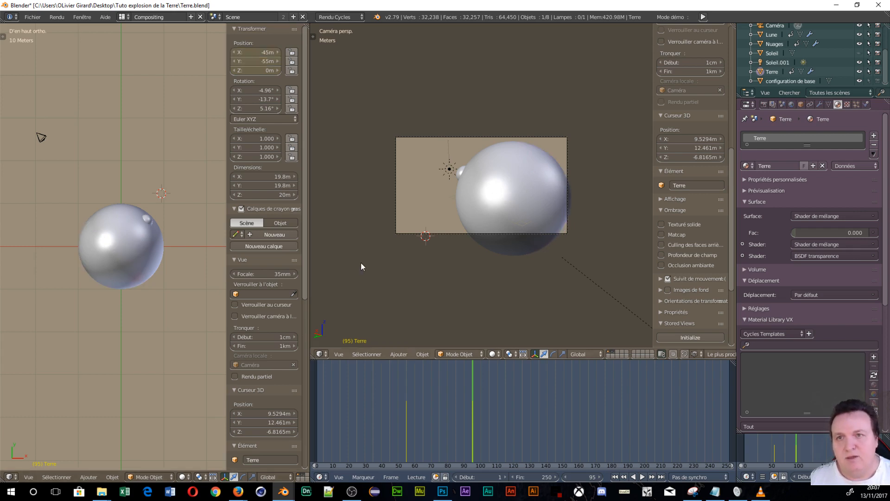
{"action": "left_click", "coordinate": [175, 233]}
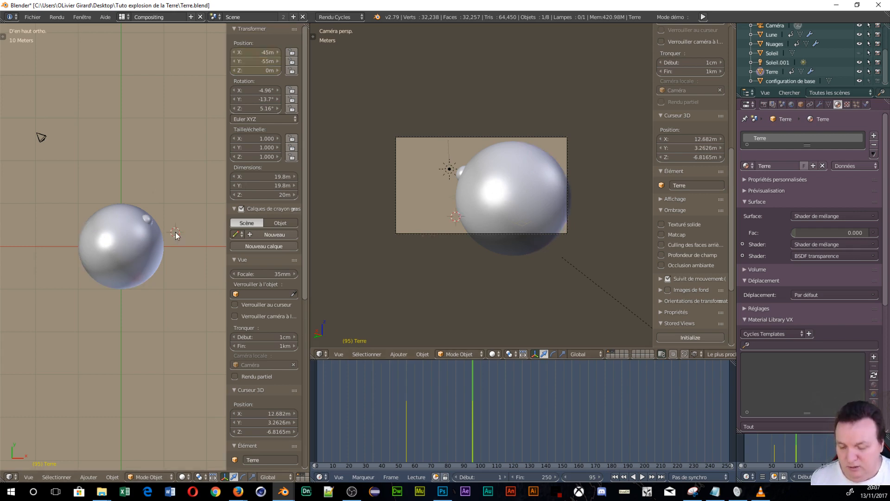
- Insert a Position keyframe for Terre at frame 95
{"action": "key", "text": "i"}
{"action": "left_click", "coordinate": [113, 209]}
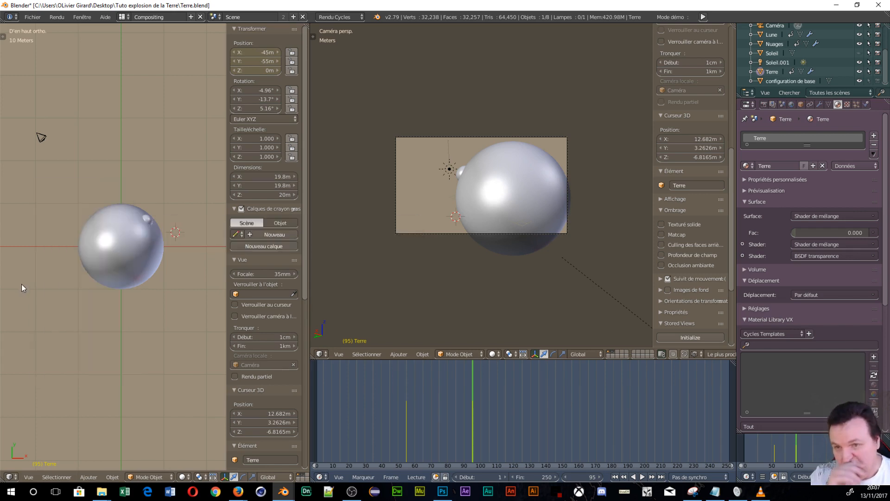
- Set the Nuages object's position to X -45 m and Y -55 m at frame 95
{"action": "left_click", "coordinate": [763, 42]}
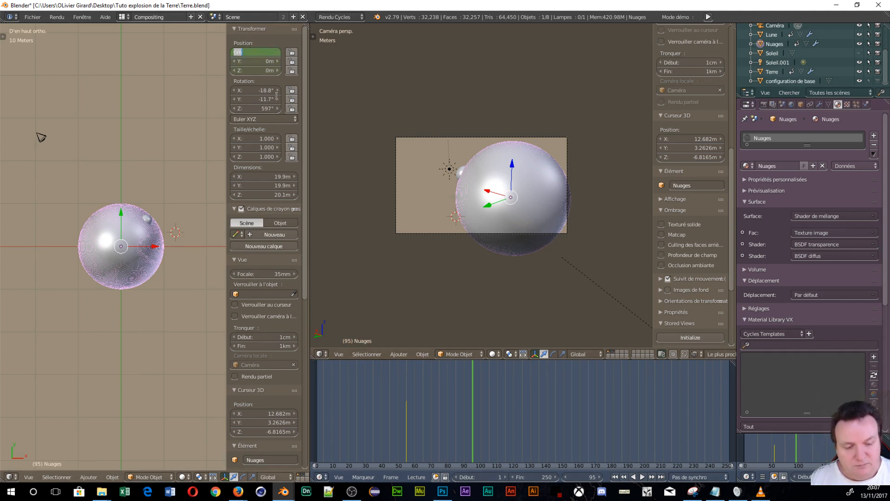
{"action": "type", "text": "-45"}
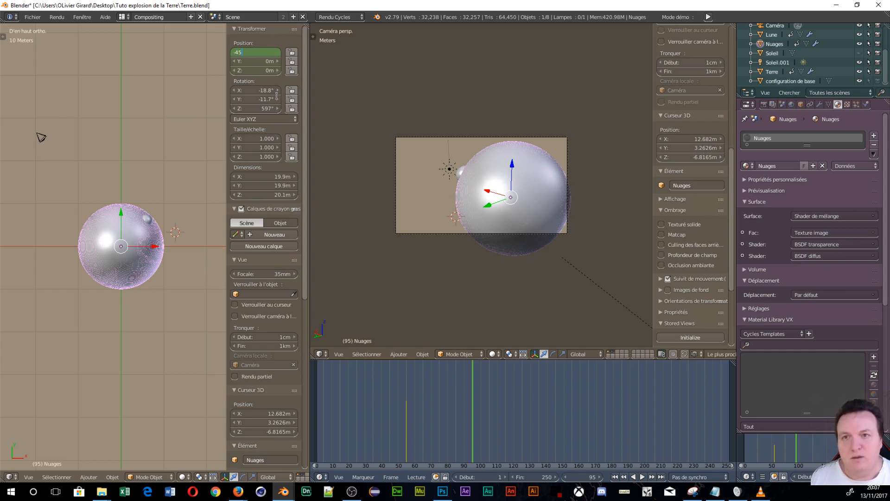
{"action": "key", "text": "Tab"}
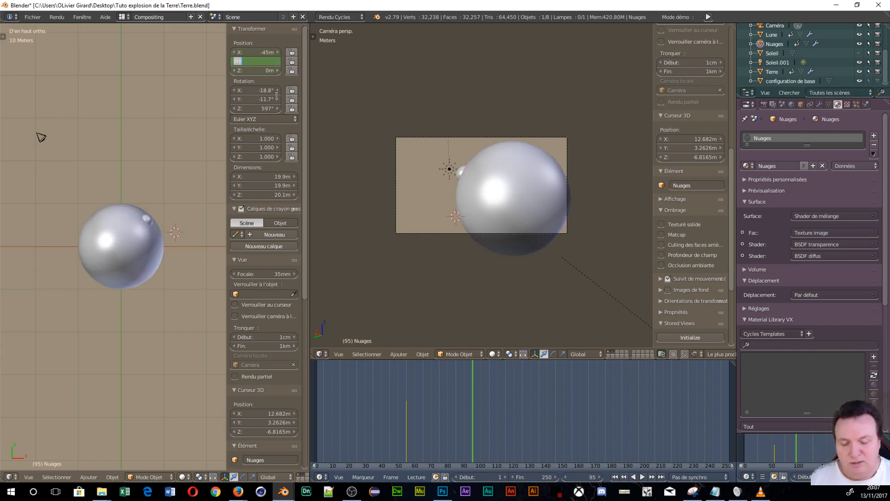
{"action": "left_click", "coordinate": [764, 71]}
{"action": "left_click", "coordinate": [759, 71]}
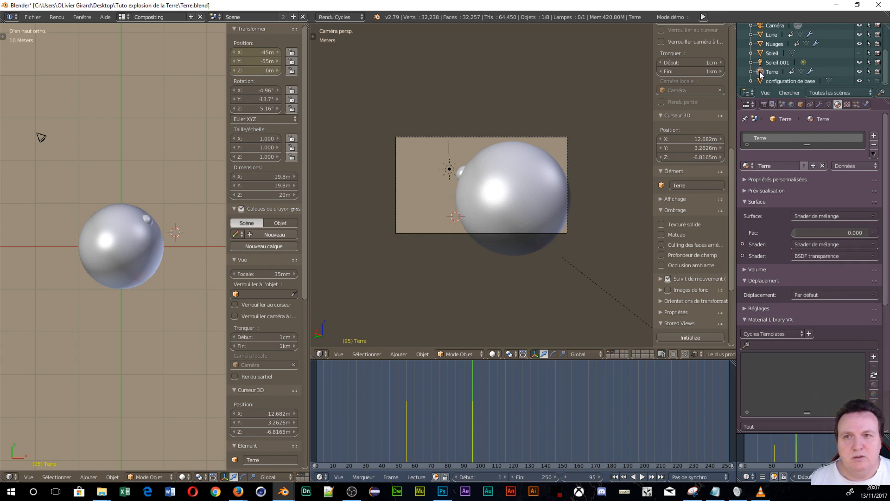
{"action": "left_click", "coordinate": [760, 45]}
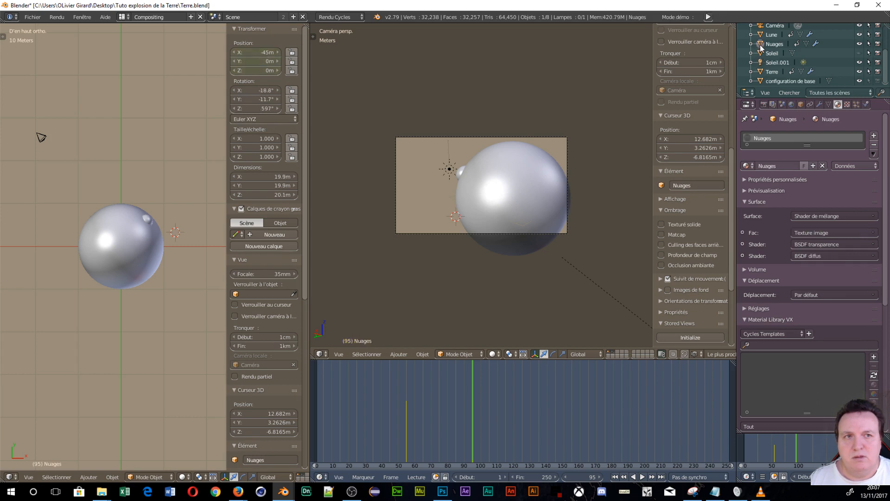
{"action": "scroll", "coordinate": [760, 46], "scroll_direction": "up", "scroll_amount": 2}
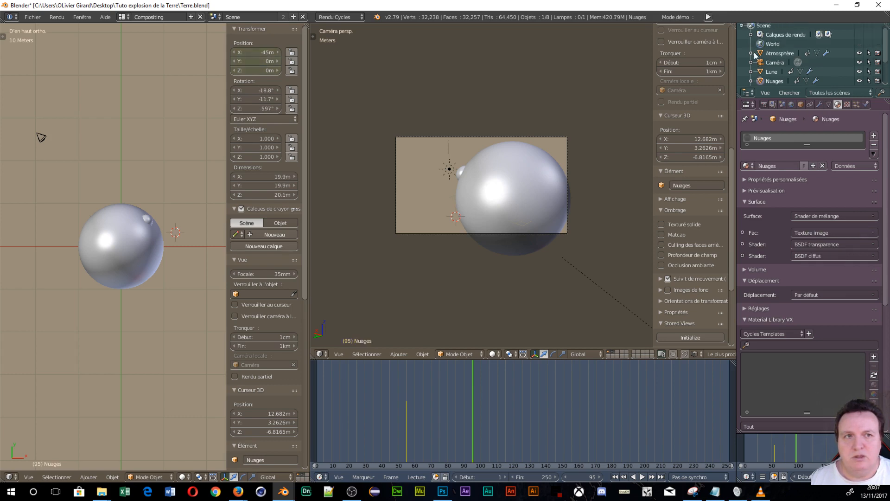
{"action": "left_click", "coordinate": [760, 54]}
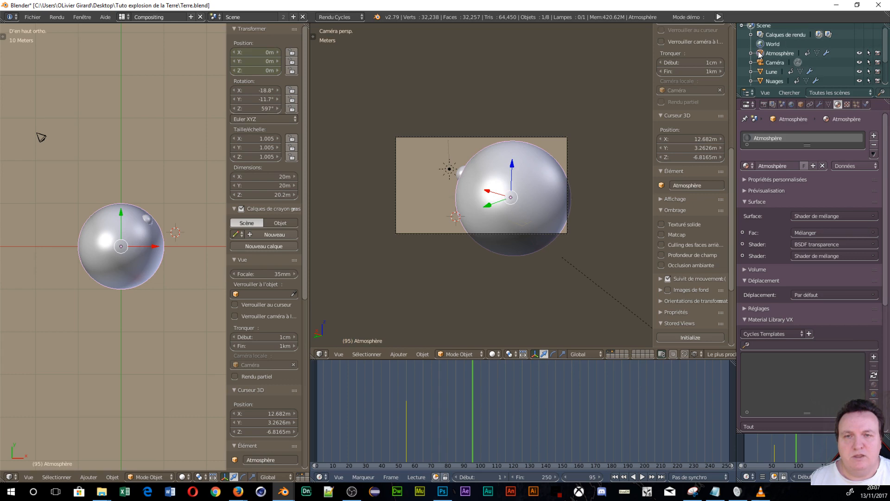
{"action": "left_click", "coordinate": [761, 80]}
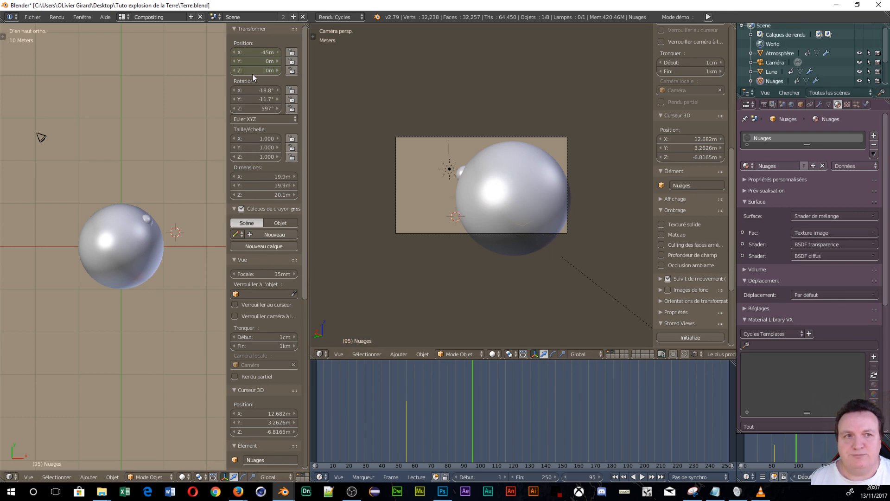
{"action": "left_click", "coordinate": [260, 60]}
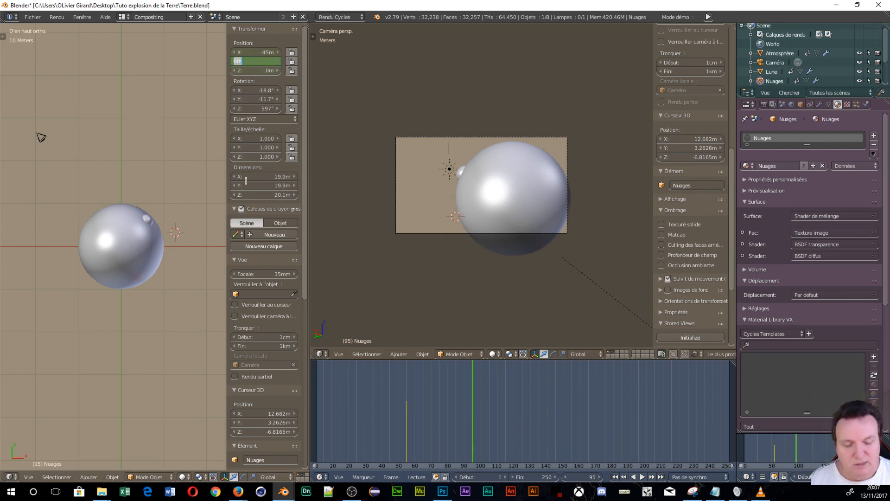
{"action": "type", "text": "-5"}
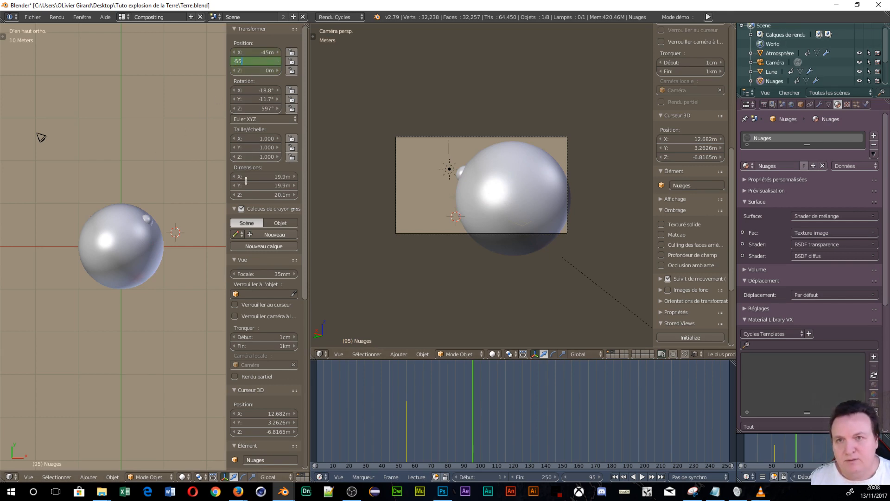
{"action": "type", "text": "5"}
{"action": "key", "text": "Return"}
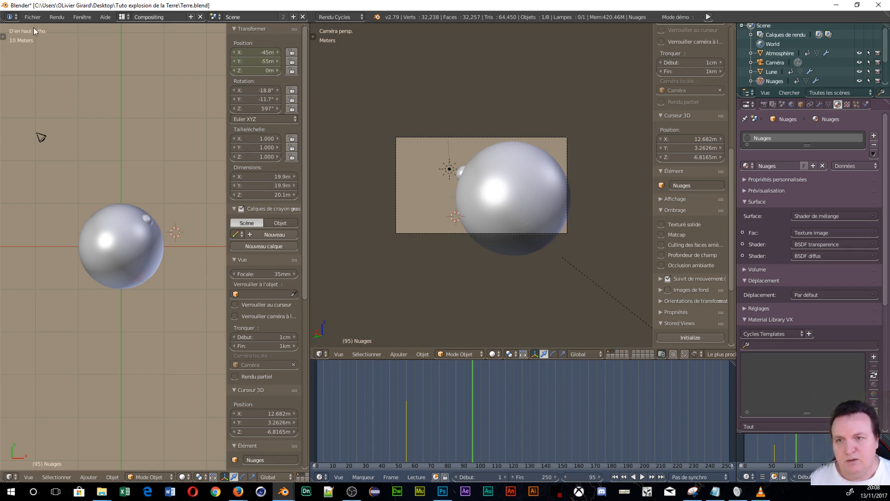
{"action": "scroll", "coordinate": [117, 202], "scroll_direction": "down", "scroll_amount": 10}
{"action": "scroll", "coordinate": [116, 297], "scroll_direction": "up", "scroll_amount": 8}
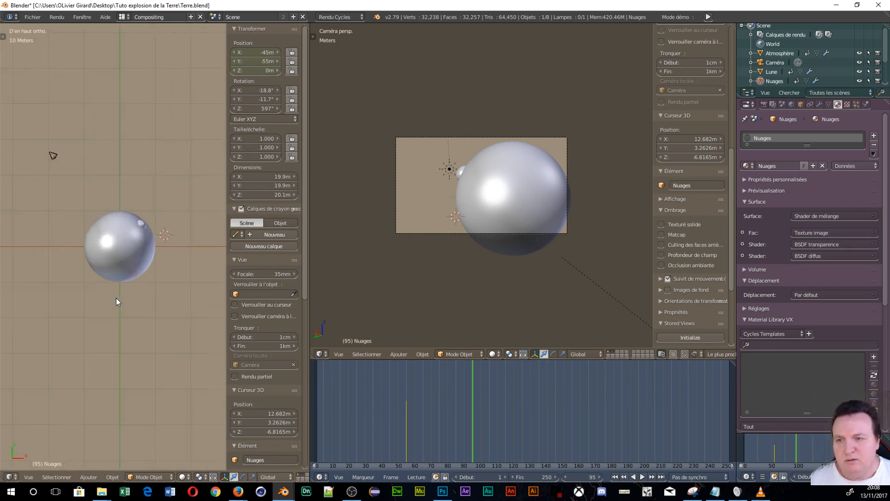
{"action": "scroll", "coordinate": [116, 297], "scroll_direction": "down", "scroll_amount": 4}
{"action": "scroll", "coordinate": [139, 291], "scroll_direction": "up", "scroll_amount": 5}
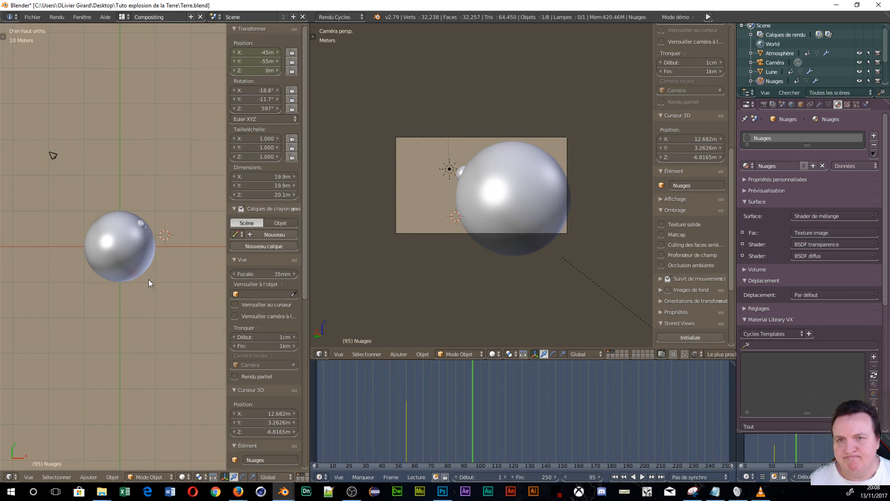
{"action": "scroll", "coordinate": [148, 279], "scroll_direction": "down", "scroll_amount": 7}
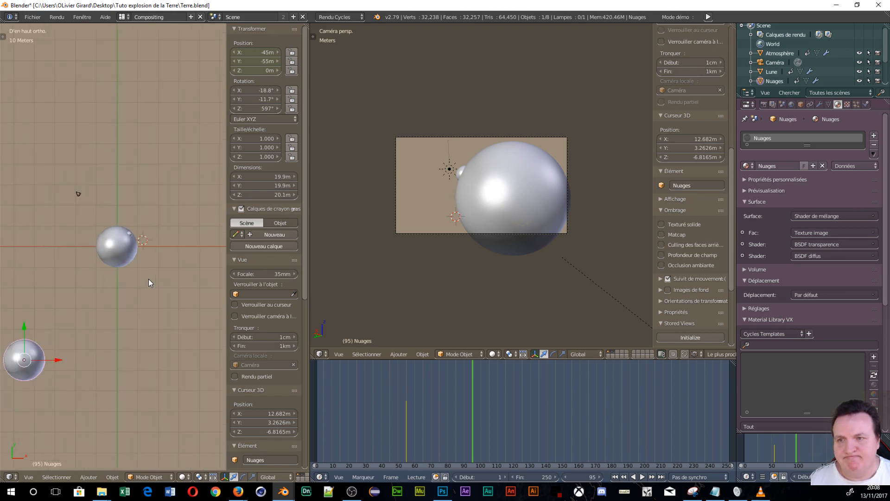
{"action": "scroll", "coordinate": [79, 316], "scroll_direction": "up", "scroll_amount": 3}
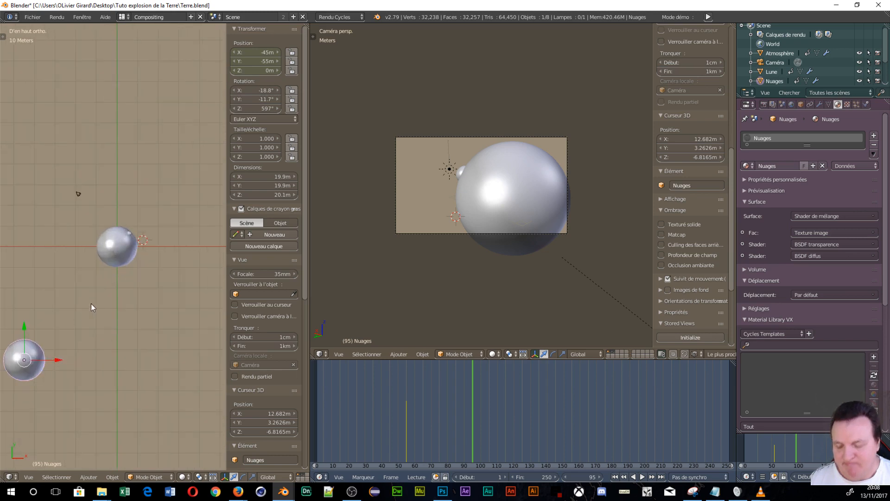
{"action": "key", "text": "shift+d"}
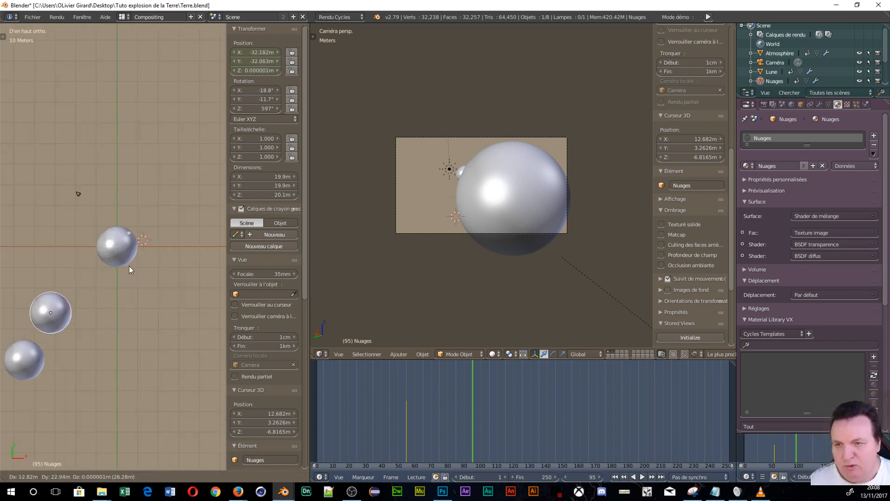
{"action": "left_click", "coordinate": [96, 316], "text": "ctrl"}
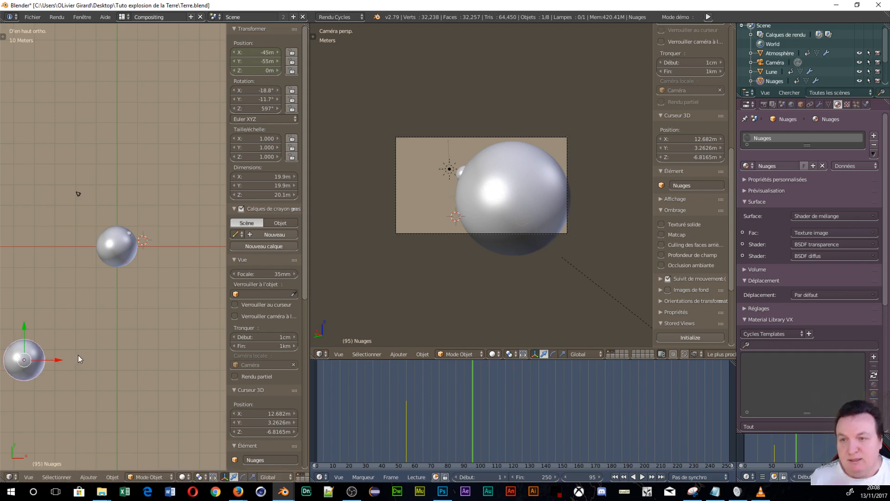
- Bring Nuages back to the scene origin by setting its position to X 0 m and Y 0 m
{"action": "scroll", "coordinate": [79, 353], "scroll_direction": "up", "scroll_amount": 4}
{"action": "scroll", "coordinate": [107, 345], "scroll_direction": "down", "scroll_amount": 3}
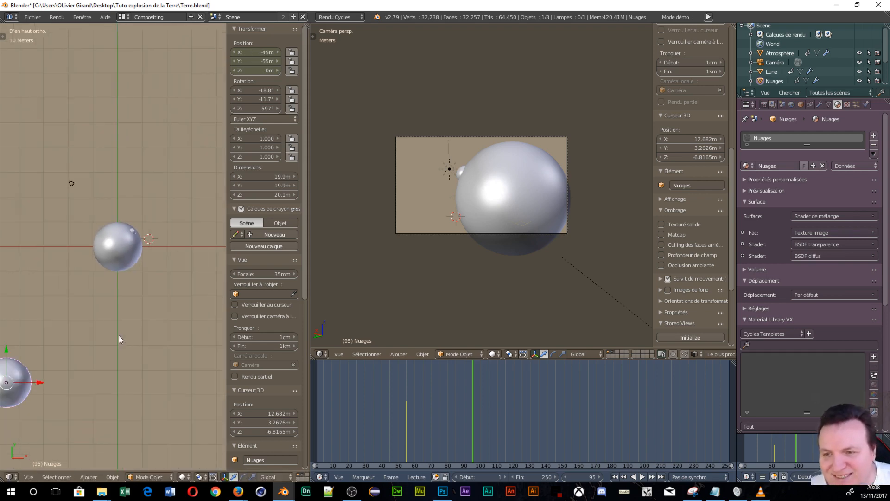
{"action": "scroll", "coordinate": [124, 332], "scroll_direction": "down", "scroll_amount": 1}
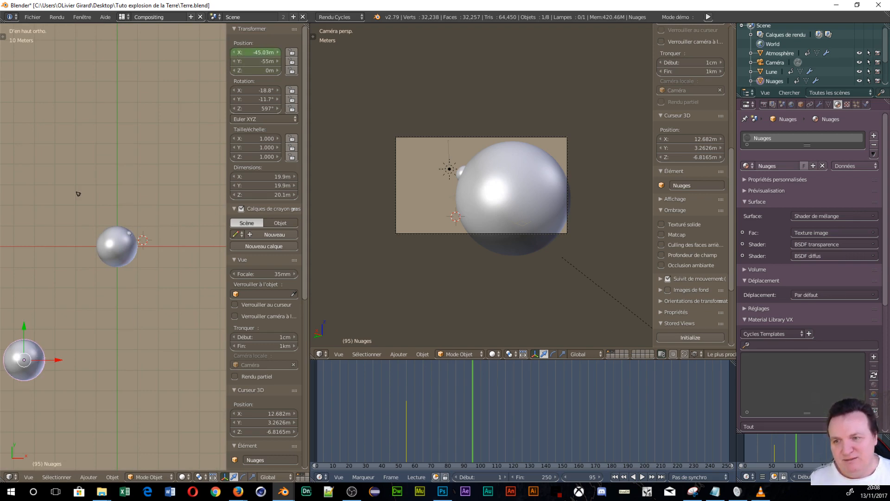
{"action": "left_click_drag", "start_coordinate": [255, 52], "coordinate": [207, 73]}
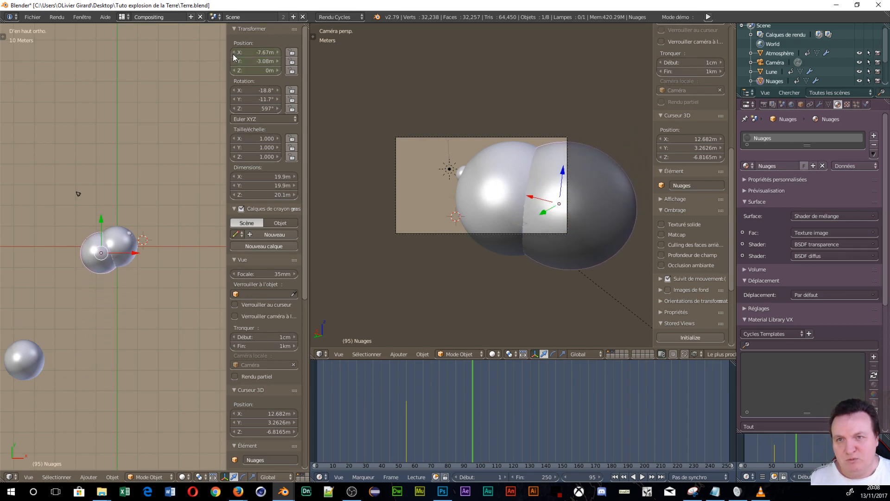
{"action": "left_click_drag", "start_coordinate": [274, 52], "coordinate": [243, 61]}
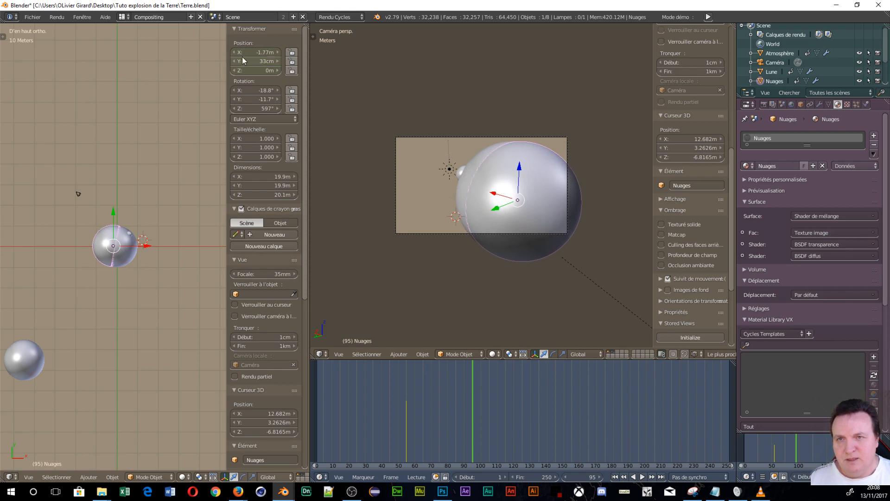
{"action": "left_click", "coordinate": [245, 52]}
{"action": "type", "text": "0"}
{"action": "key", "text": "Tab"}
{"action": "type", "text": "0"}
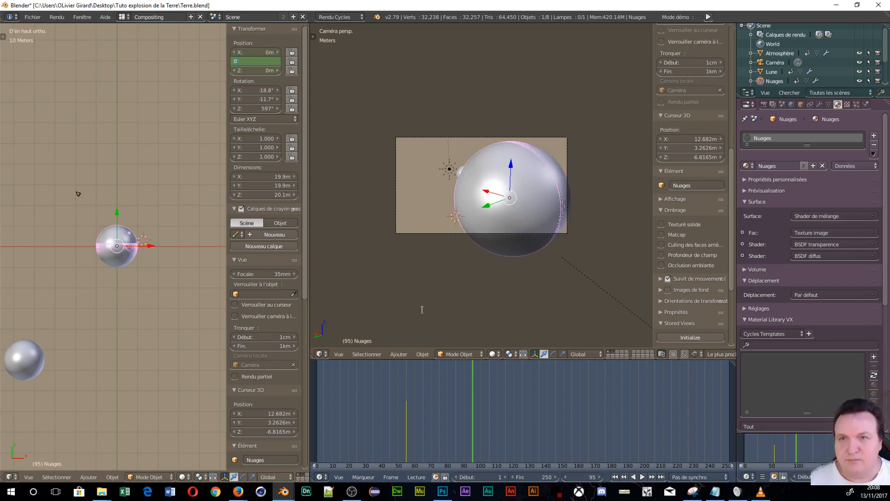
{"action": "key", "text": "Return"}
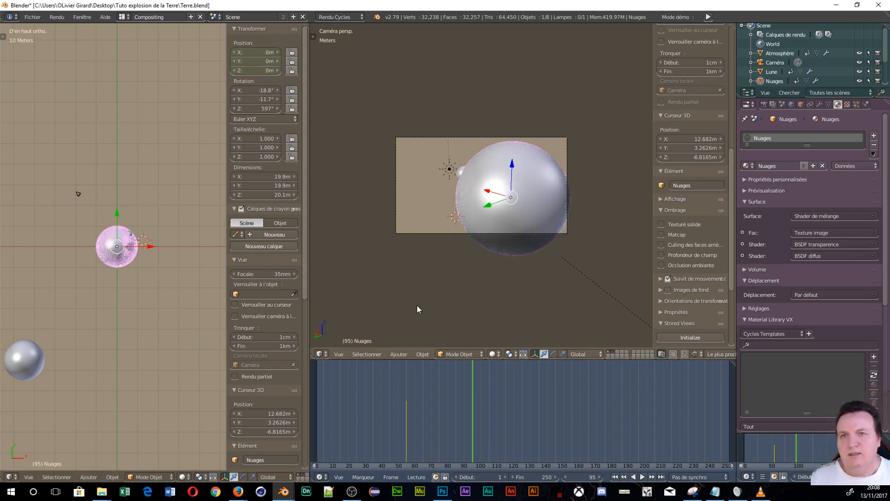
- Set Nuages's position to X -45 cm and Y -55 cm and insert a Position keyframe at frame 95
{"action": "scroll", "coordinate": [115, 396], "scroll_direction": "up", "scroll_amount": 7}
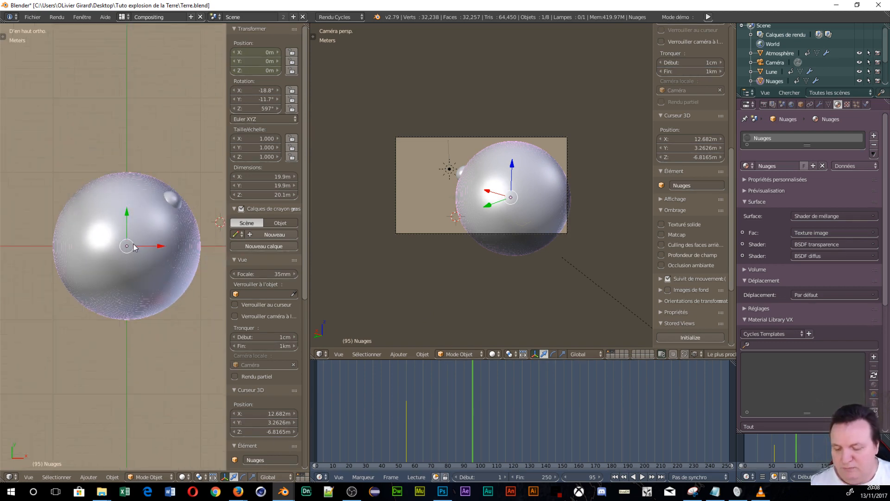
{"action": "key", "text": "g"}
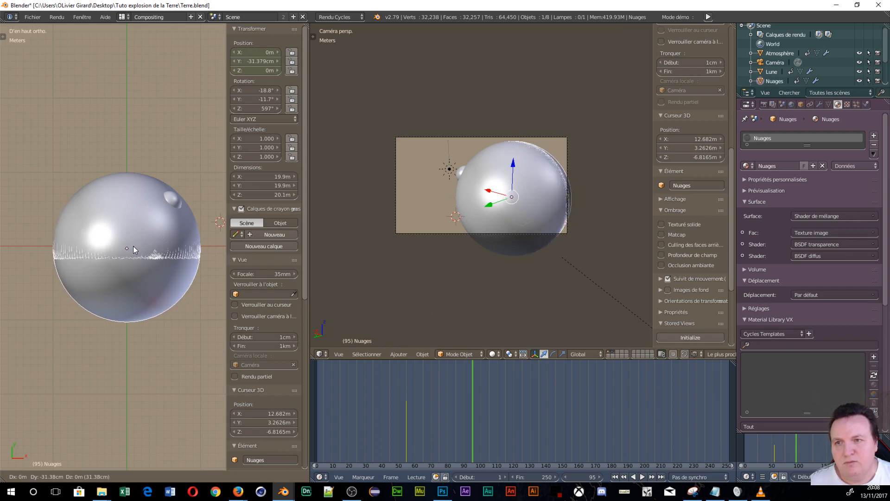
{"action": "left_click", "coordinate": [132, 242]}
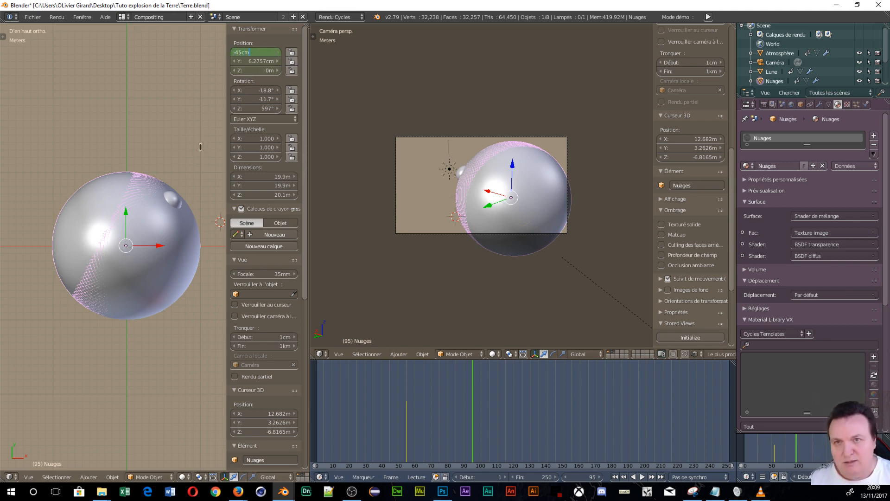
{"action": "key", "text": "Tab"}
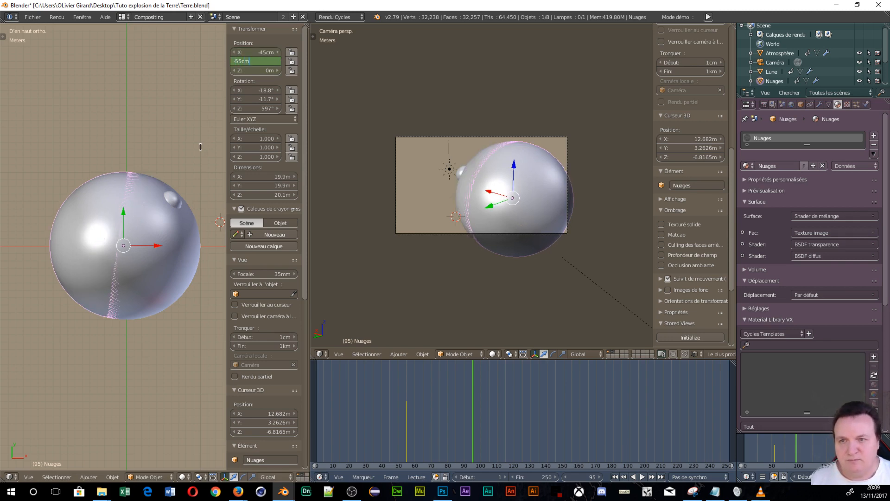
{"action": "key", "text": "Return"}
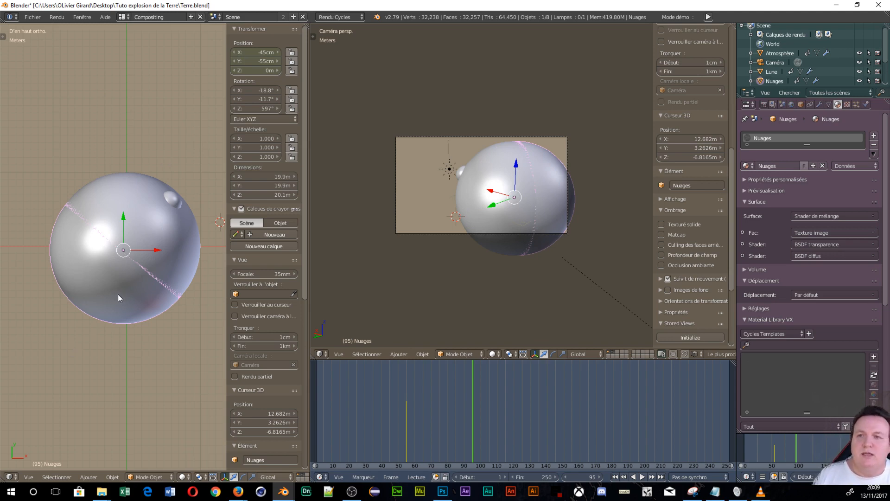
{"action": "key", "text": "i"}
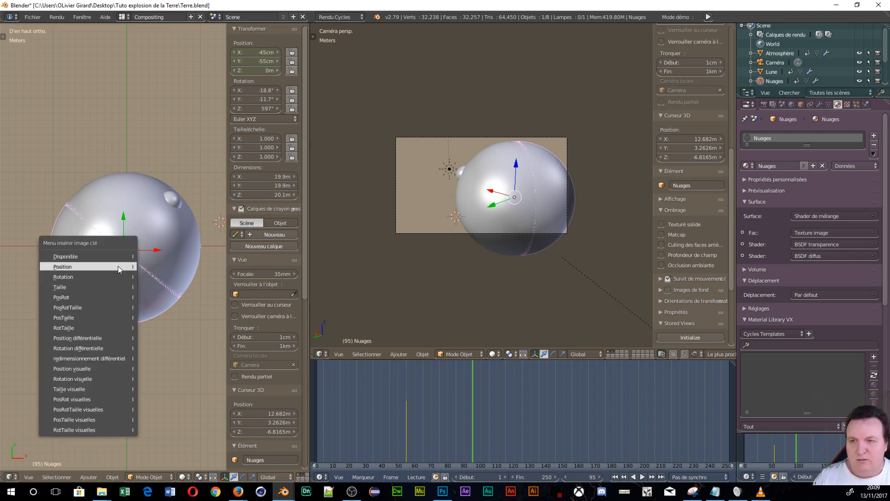
{"action": "left_click", "coordinate": [118, 265]}
- Set Atmosphère's position to X -45 cm and Y -55 cm and insert a Position keyframe at frame 95
{"action": "right_click", "coordinate": [148, 197]}
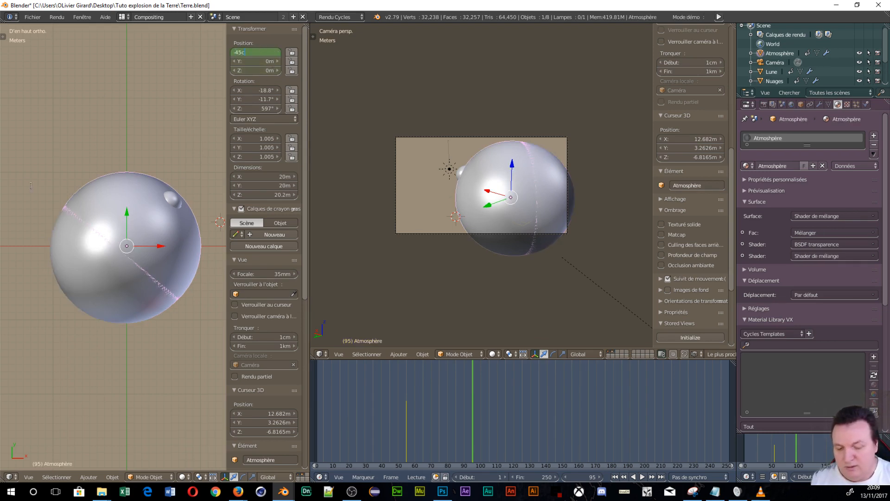
{"action": "key", "text": "Tab"}
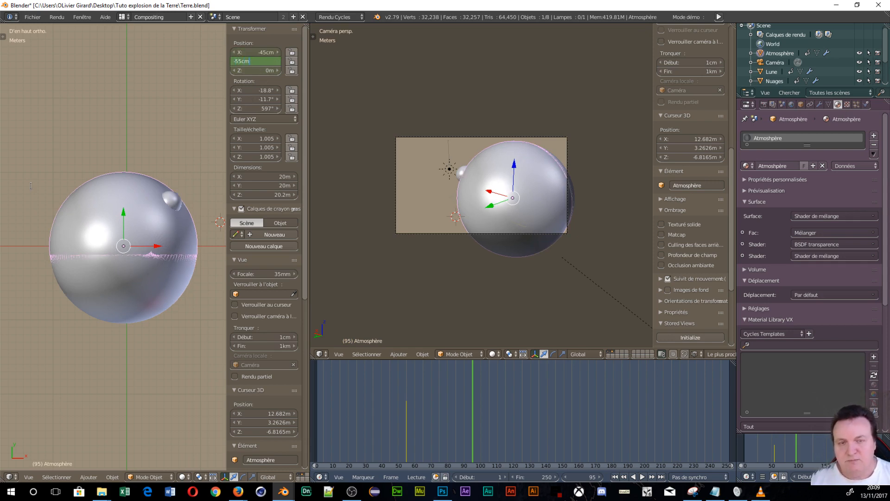
{"action": "key", "text": "Return"}
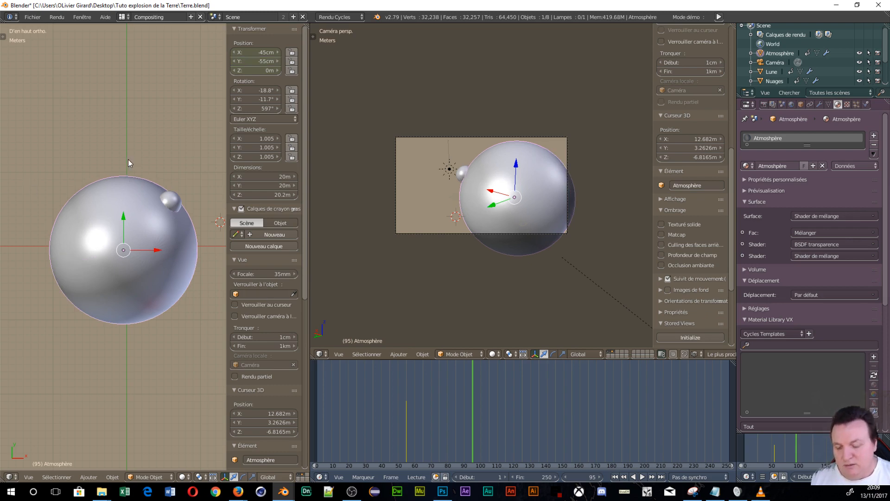
{"action": "key", "text": "i"}
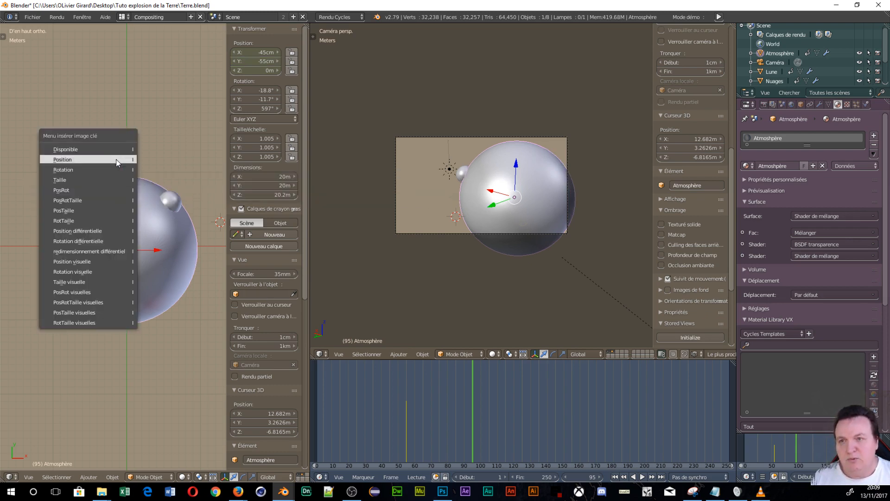
{"action": "left_click", "coordinate": [116, 160]}
{"action": "scroll", "coordinate": [115, 160], "scroll_direction": "down", "scroll_amount": 8}
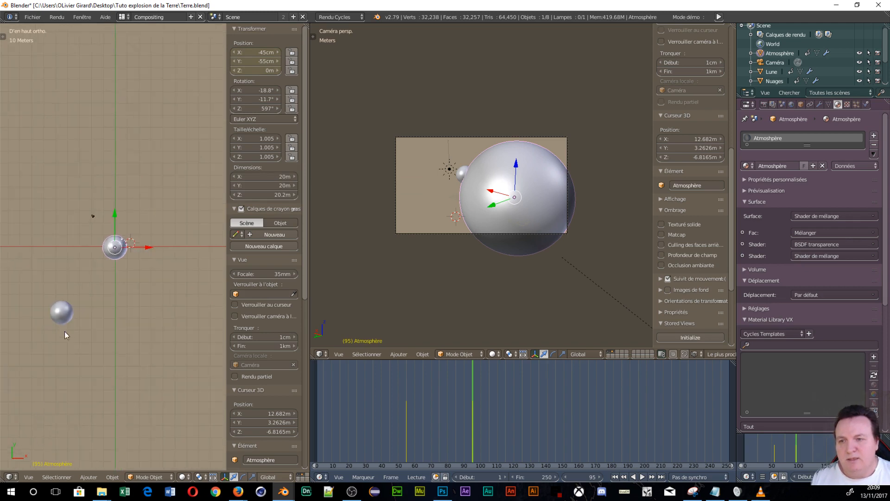
- Set Terre's position to X -45 cm and Y -55 cm and insert a Position keyframe at frame 95
{"action": "right_click", "coordinate": [72, 308]}
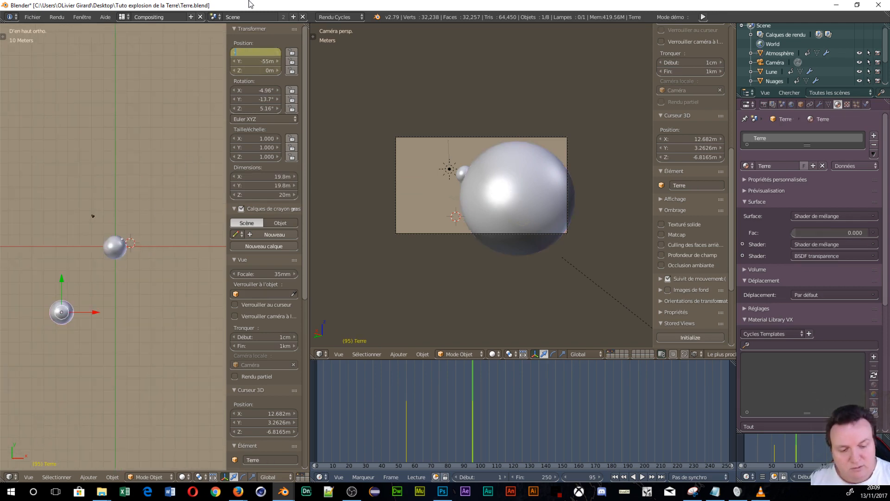
{"action": "key", "text": "Tab"}
{"action": "key", "text": "BackSpace"}
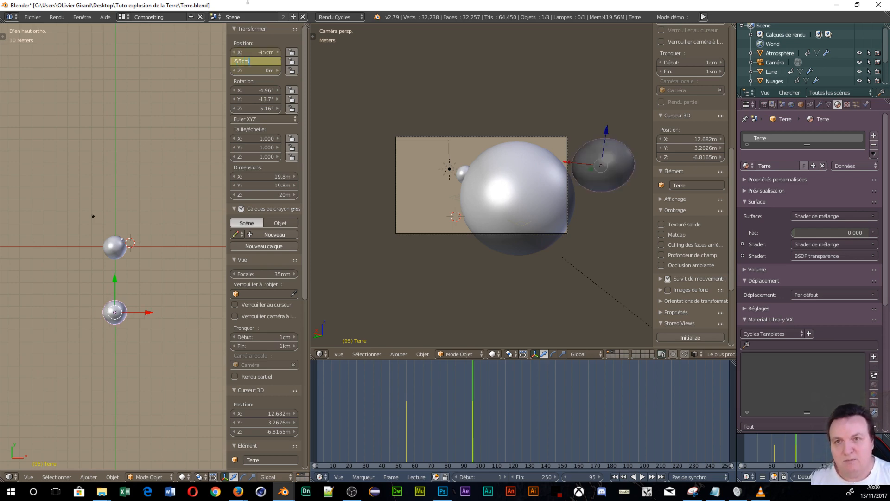
{"action": "type", "text": "-55cm"}
{"action": "key", "text": "Return"}
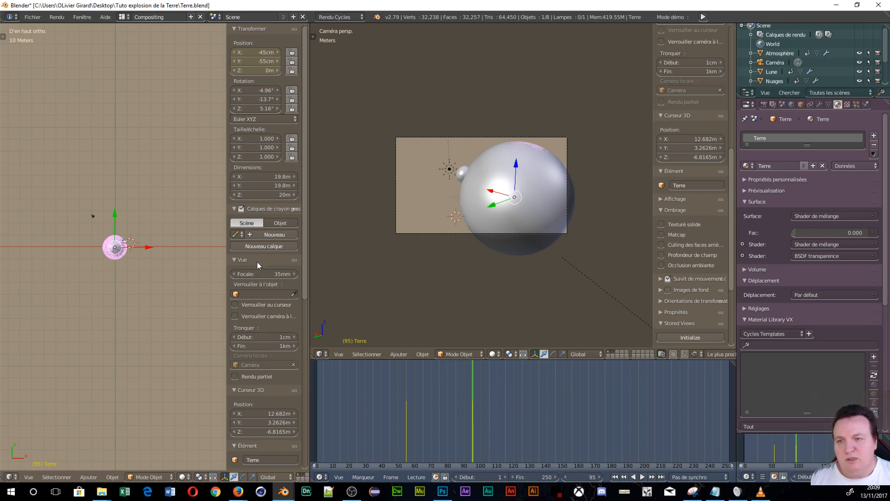
{"action": "key", "text": "shift+a"}
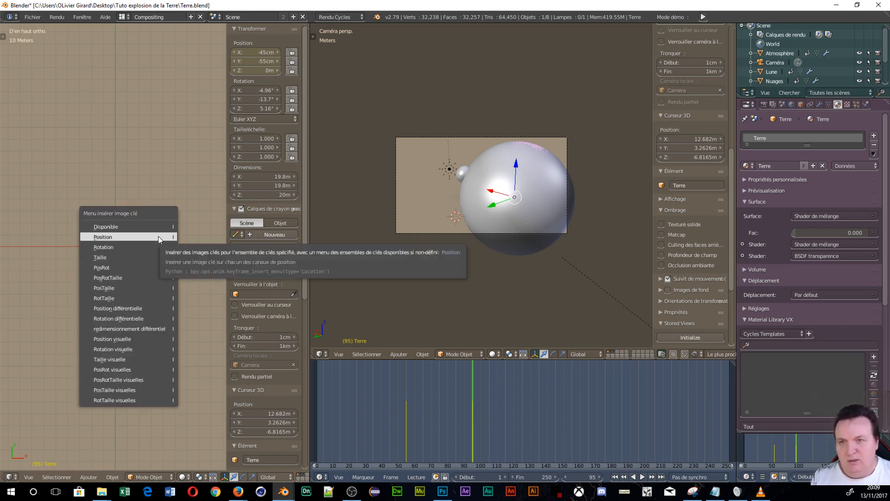
{"action": "key", "text": "Escape"}
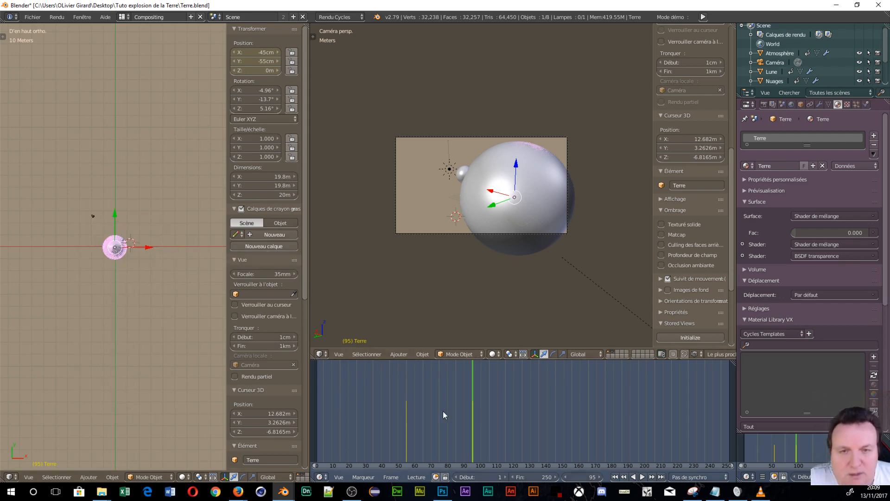
- Go back to frame 0 and play the animation to check the impact and the displacement
{"action": "left_click_drag", "start_coordinate": [472, 390], "coordinate": [311, 406]}
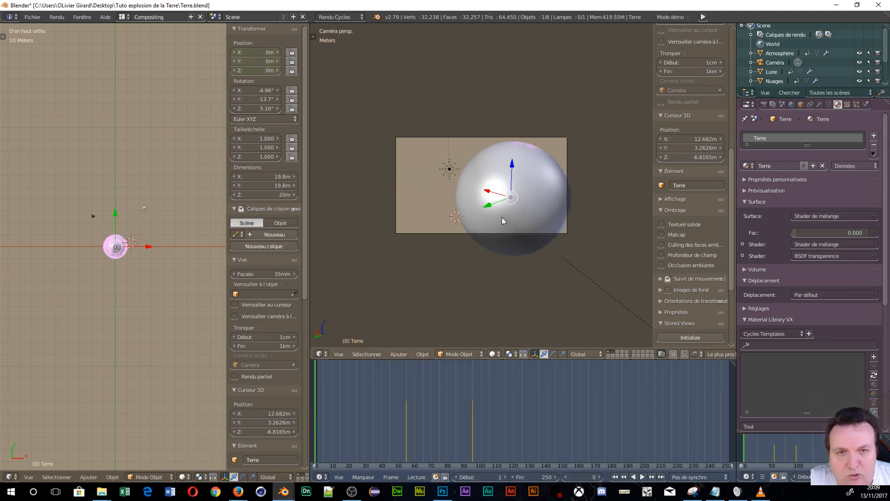
{"action": "left_click", "coordinate": [643, 477]}
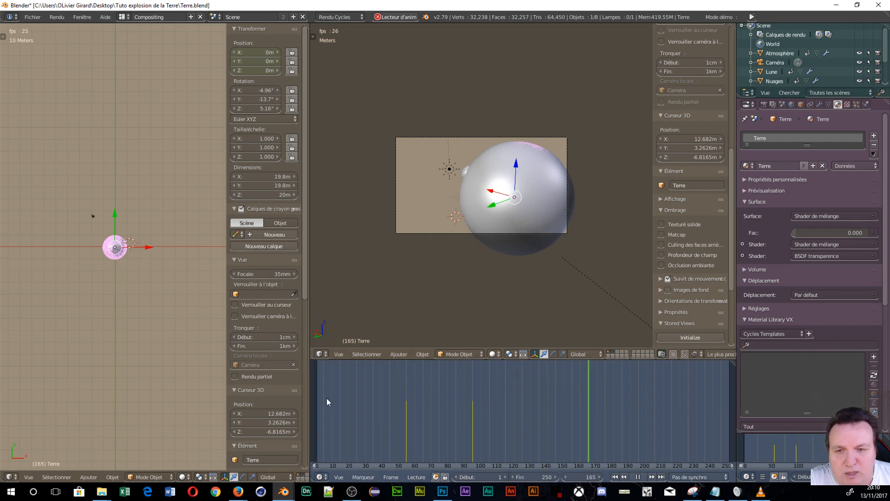
- Change the top-view editor to the Graph Editor and frame Terre's position curves around the displacement
{"action": "left_click", "coordinate": [14, 478]}
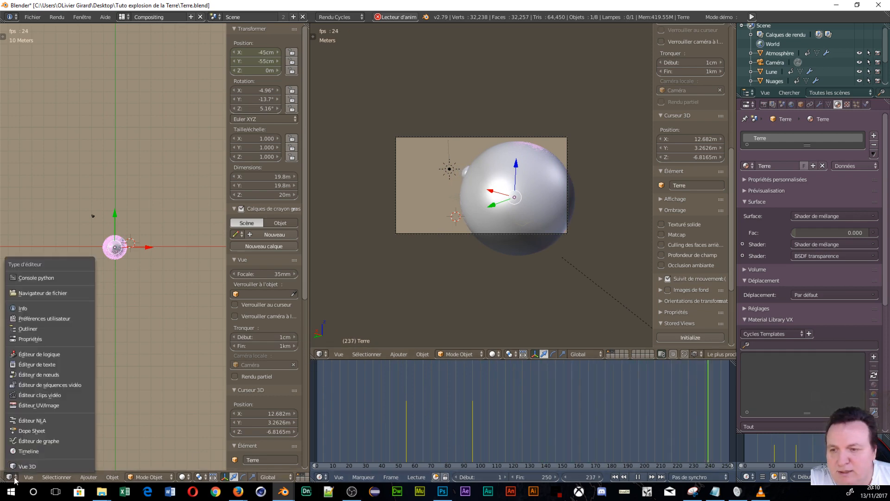
{"action": "left_click", "coordinate": [33, 441]}
{"action": "scroll", "coordinate": [152, 335], "scroll_direction": "up", "scroll_amount": 5}
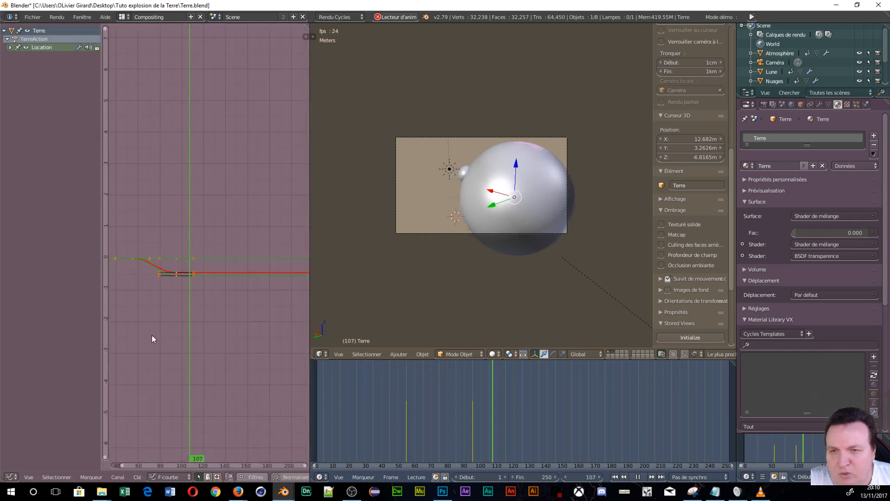
{"action": "middle_click_drag", "start_coordinate": [149, 331], "coordinate": [288, 319]}
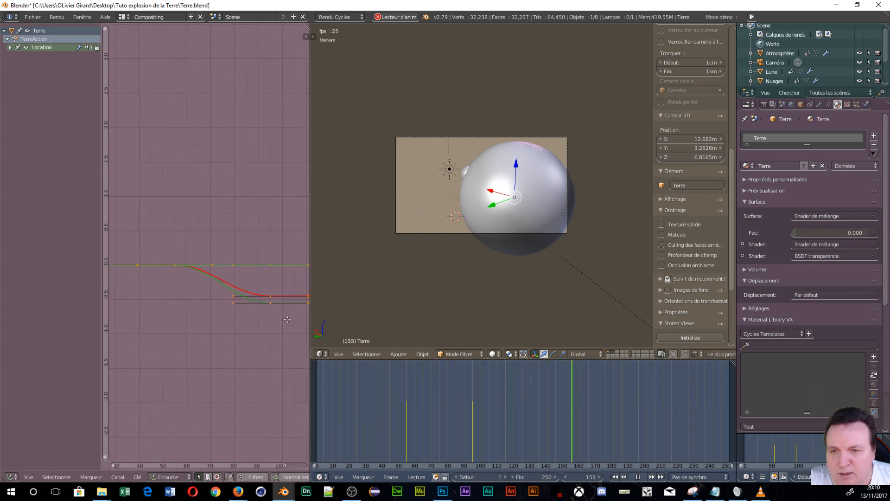
{"action": "scroll", "coordinate": [256, 361], "scroll_direction": "up", "scroll_amount": 4}
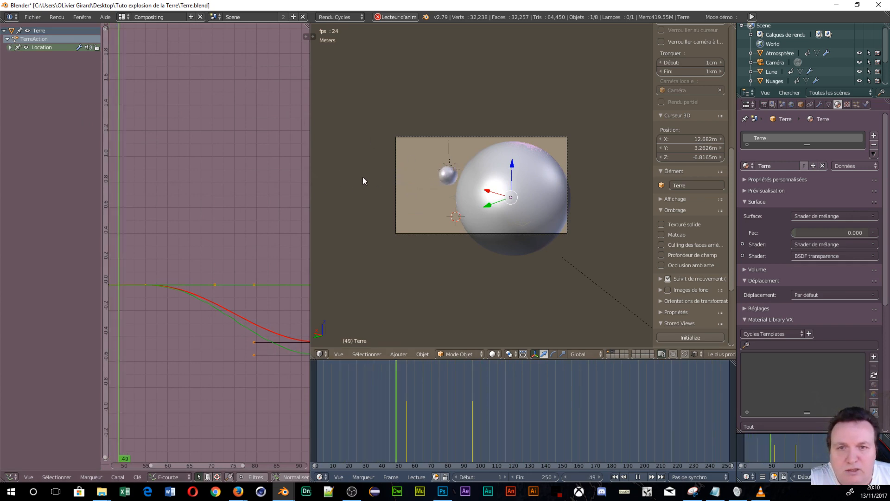
- Select Lune and frame its animation curves around the impact in the Graph Editor
{"action": "left_click", "coordinate": [763, 72]}
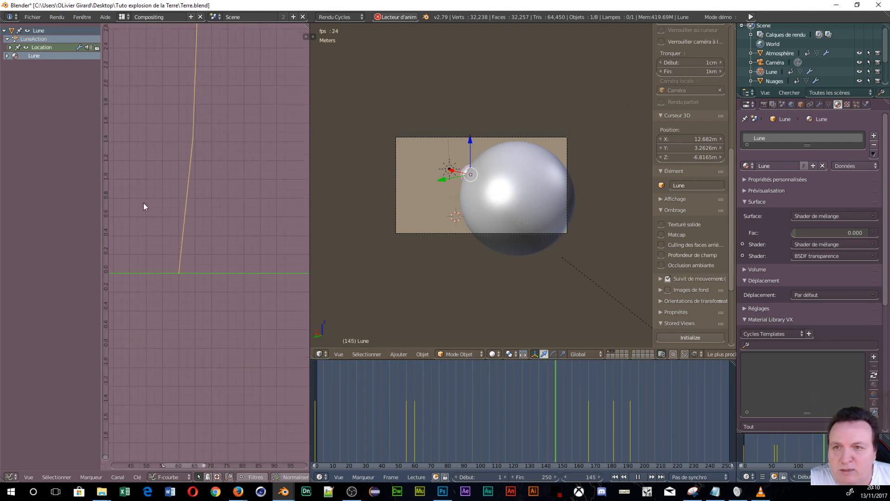
{"action": "scroll", "coordinate": [232, 162], "scroll_direction": "down", "scroll_amount": 8}
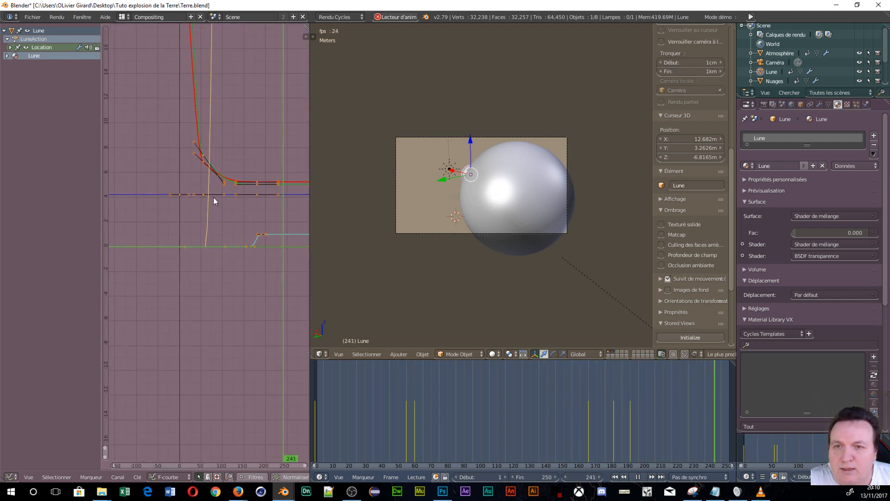
{"action": "middle_click_drag", "start_coordinate": [214, 208], "coordinate": [209, 314]}
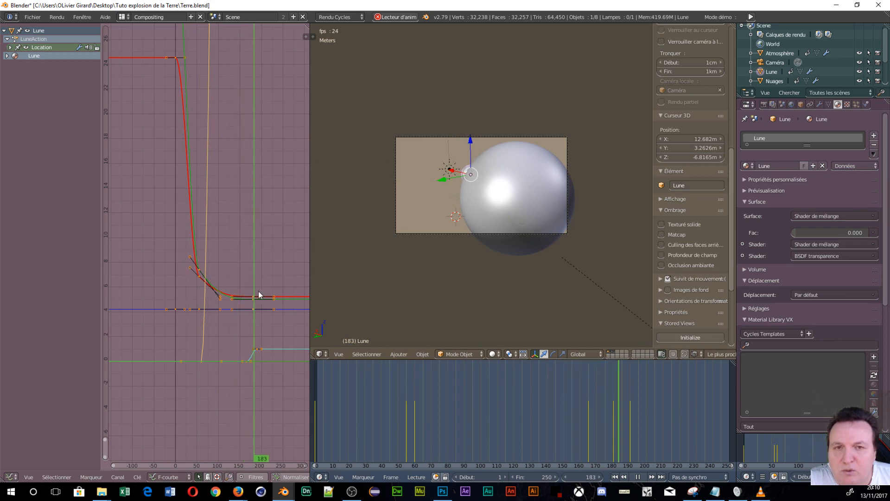
{"action": "scroll", "coordinate": [205, 290], "scroll_direction": "up", "scroll_amount": 4}
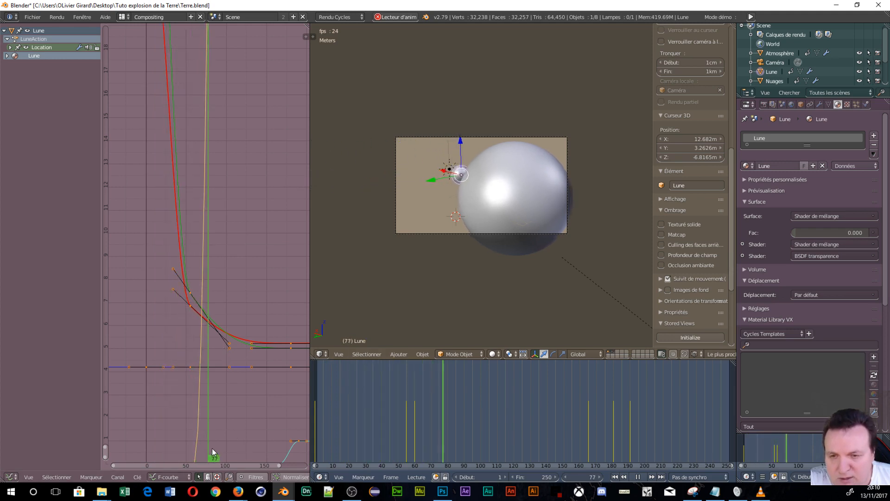
- Stop the playback and scrub between frames 55 and 67 to examine Lune's slowdown on its curves
{"action": "left_click_drag", "start_coordinate": [190, 450], "coordinate": [188, 450]}
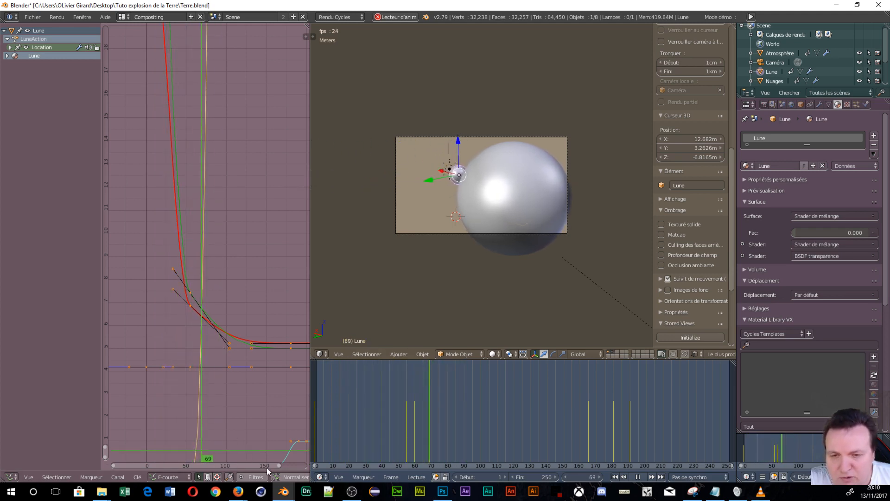
{"action": "left_click", "coordinate": [640, 478]}
{"action": "mouse_move", "coordinate": [242, 413]}
{"action": "left_mouse_down"}
{"action": "mouse_move", "coordinate": [182, 411]}
{"action": "mouse_move", "coordinate": [191, 414]}
{"action": "left_mouse_up"}
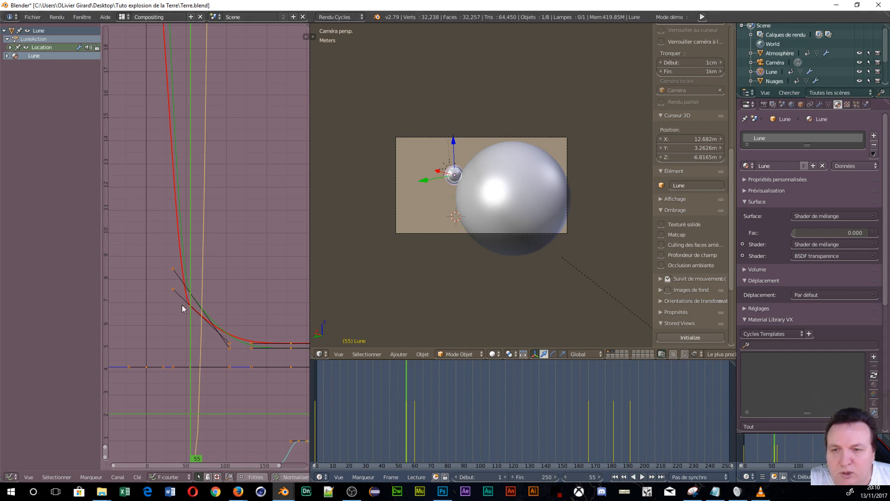
{"action": "left_click_drag", "start_coordinate": [190, 320], "coordinate": [200, 357]}
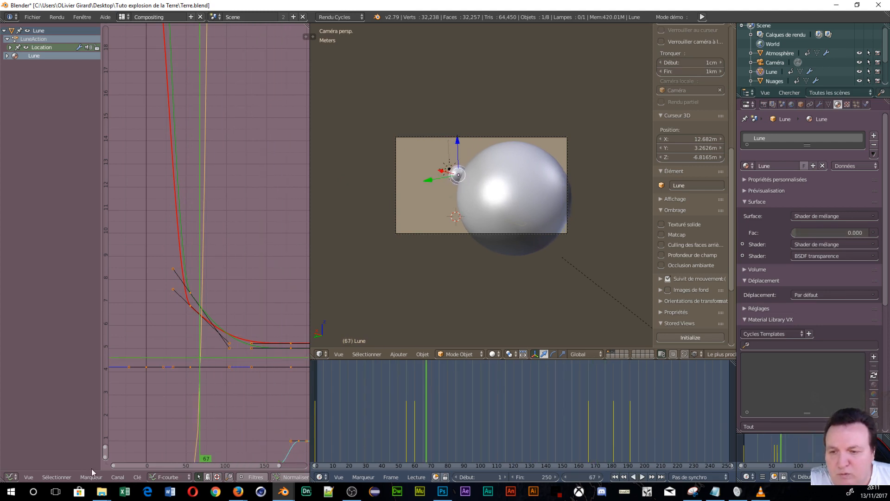
{"action": "left_click", "coordinate": [136, 477]}
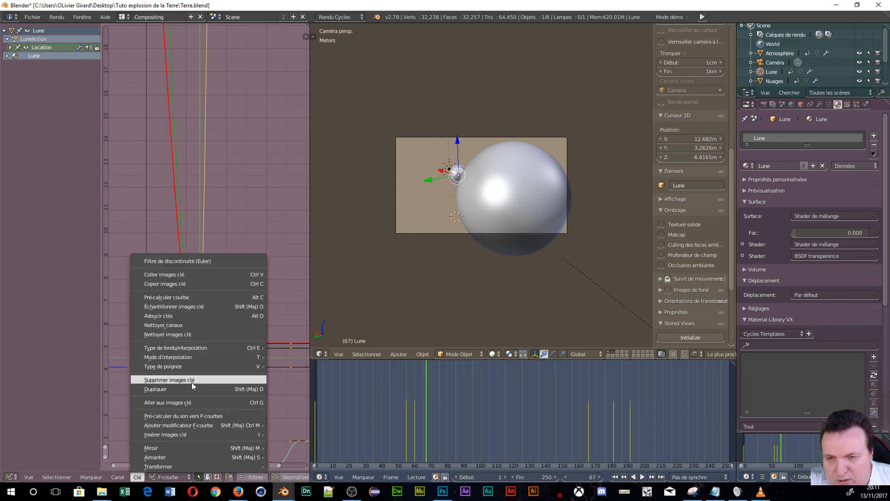
{"action": "mouse_move", "coordinate": [191, 434]}
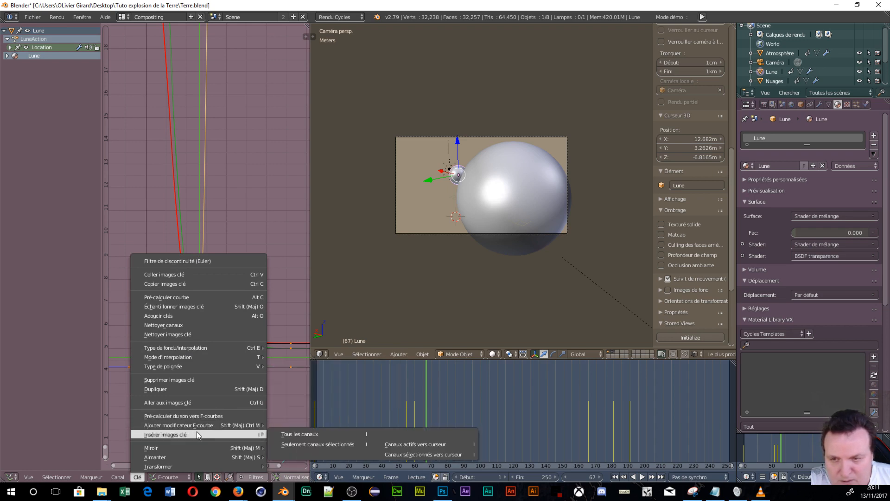
{"action": "mouse_move", "coordinate": [116, 477]}
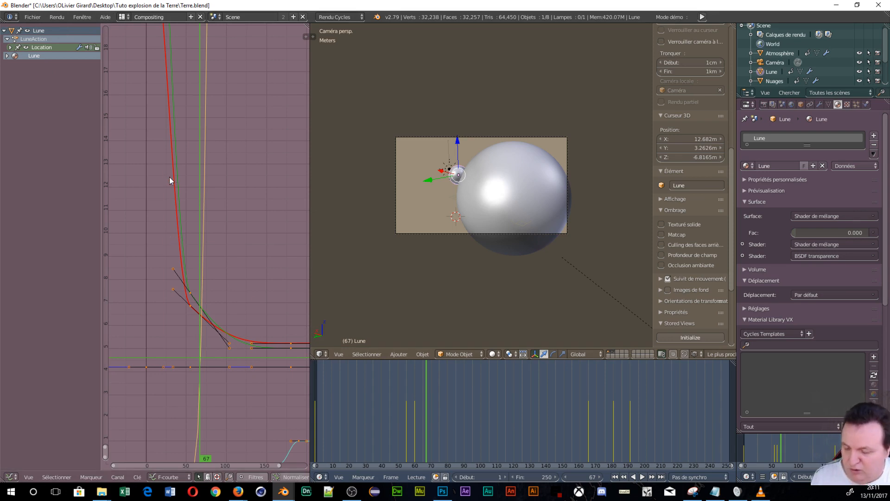
- Maximize the Graph Editor and display Lune's curves normalized (Normaliser)
{"action": "key", "text": "shift+space"}
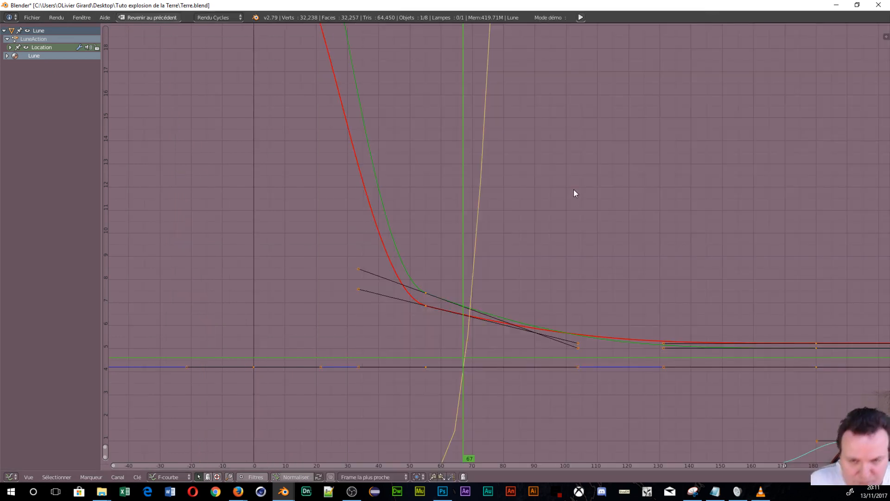
{"action": "left_click", "coordinate": [300, 479]}
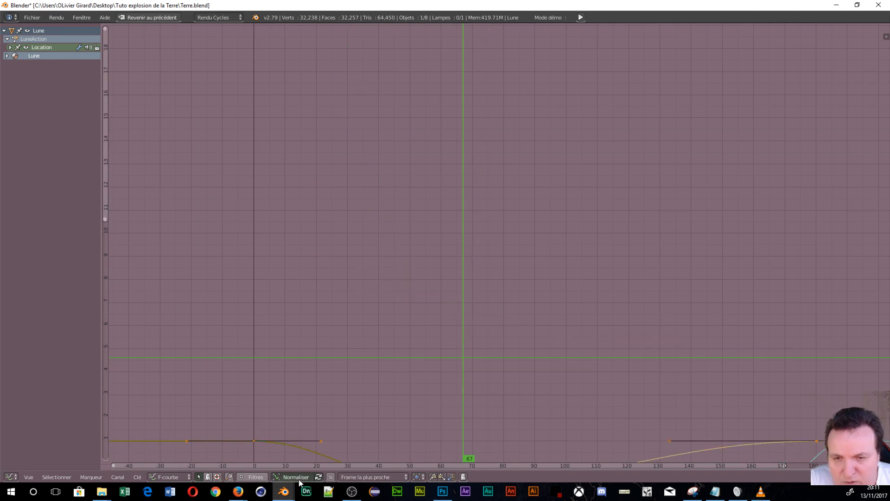
{"action": "scroll", "coordinate": [343, 336], "scroll_direction": "down", "scroll_amount": 2}
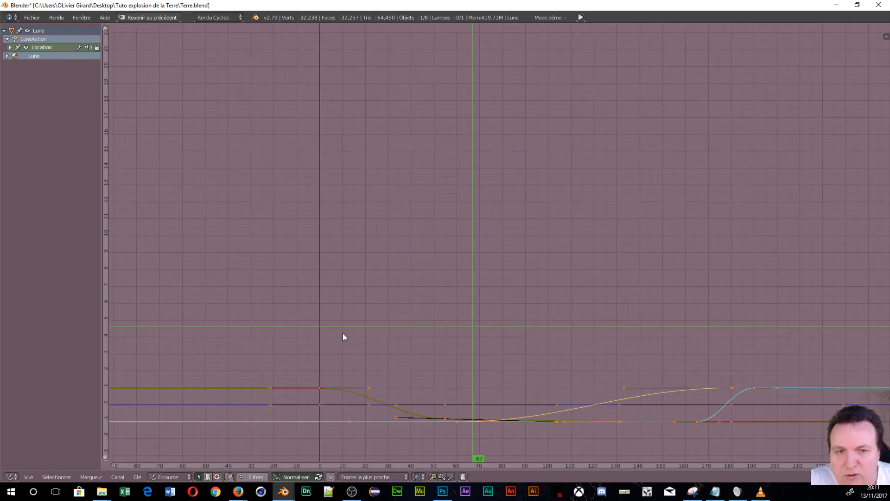
{"action": "scroll", "coordinate": [344, 336], "scroll_direction": "down", "scroll_amount": 1}
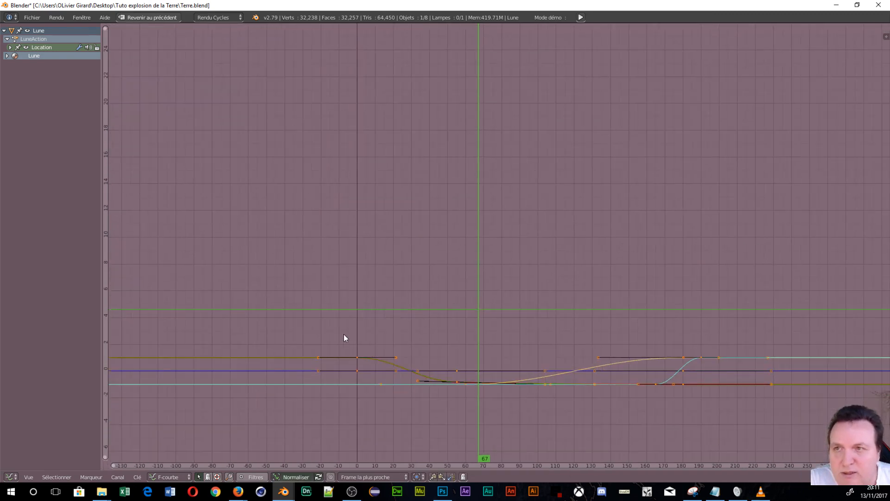
{"action": "scroll", "coordinate": [343, 334], "scroll_direction": "down", "scroll_amount": 1}
{"action": "scroll", "coordinate": [344, 335], "scroll_direction": "down", "scroll_amount": 1}
{"action": "scroll", "coordinate": [344, 334], "scroll_direction": "up", "scroll_amount": 2}
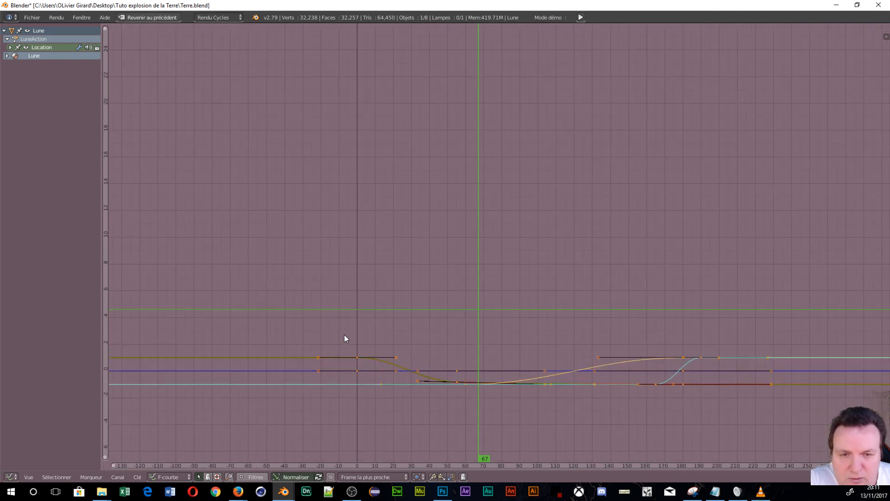
{"action": "scroll", "coordinate": [344, 337], "scroll_direction": "up", "scroll_amount": 1}
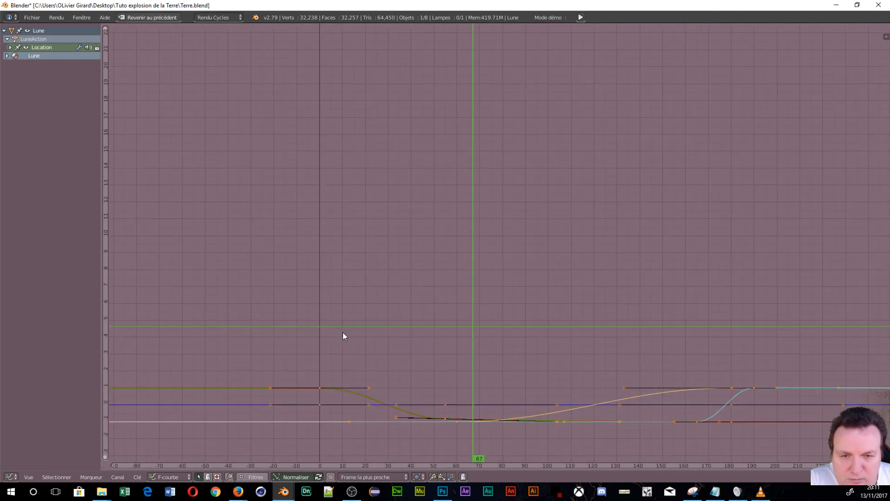
{"action": "left_click", "coordinate": [294, 476]}
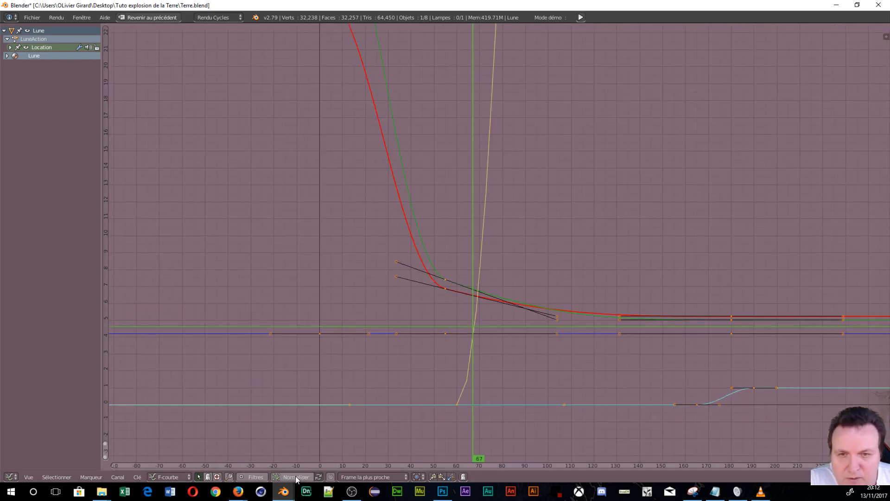
{"action": "left_click", "coordinate": [295, 477]}
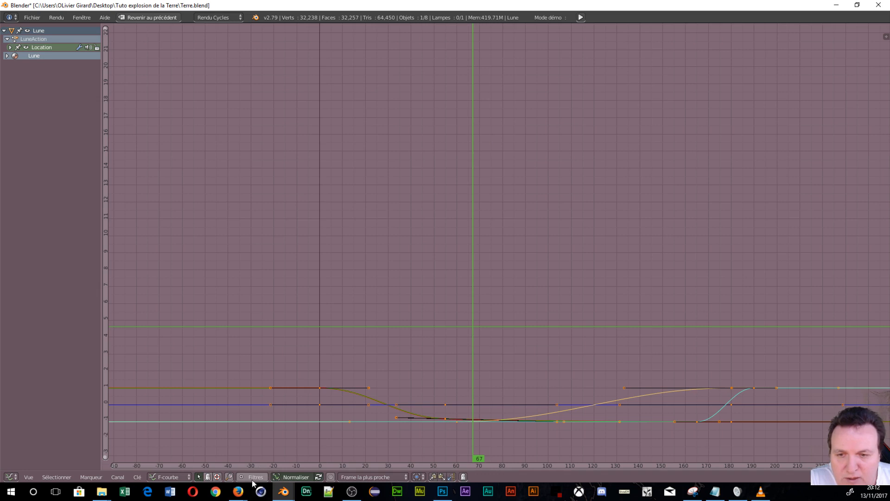
- Set the interpolation mode of Lune's selected keyframes to Linéaire and return to the multi-editor layout
{"action": "left_click", "coordinate": [182, 479]}
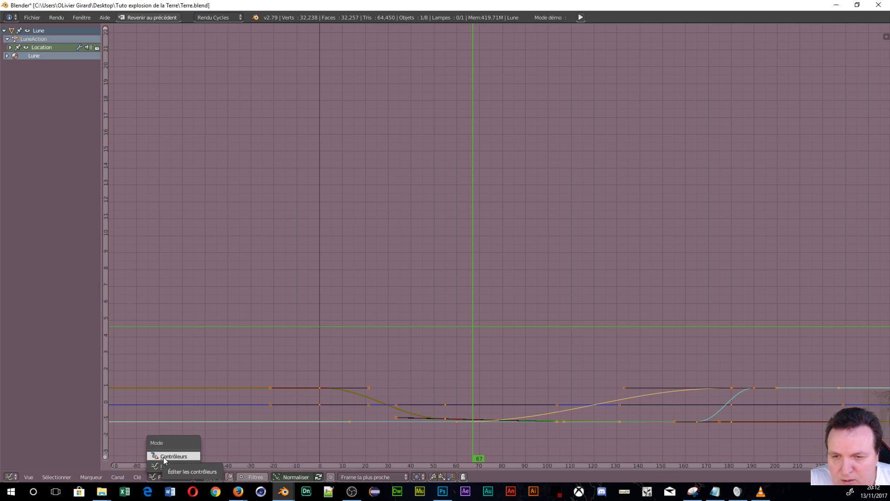
{"action": "left_click", "coordinate": [138, 477]}
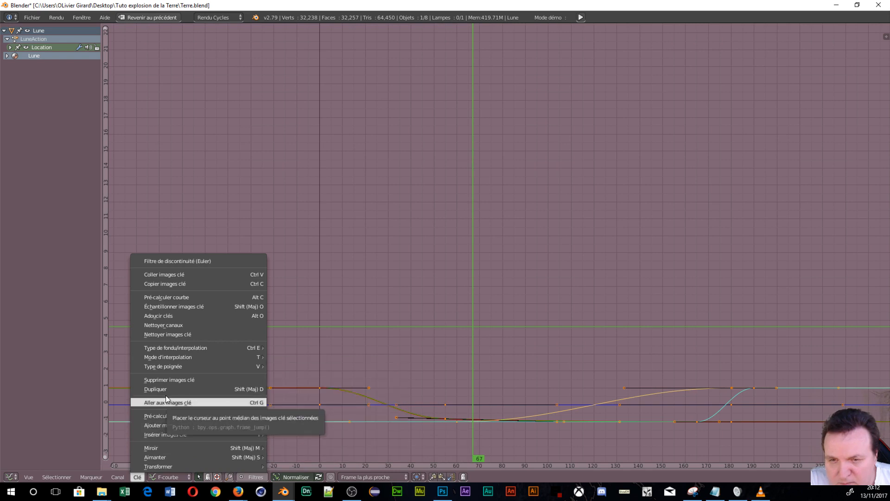
{"action": "mouse_move", "coordinate": [171, 344]}
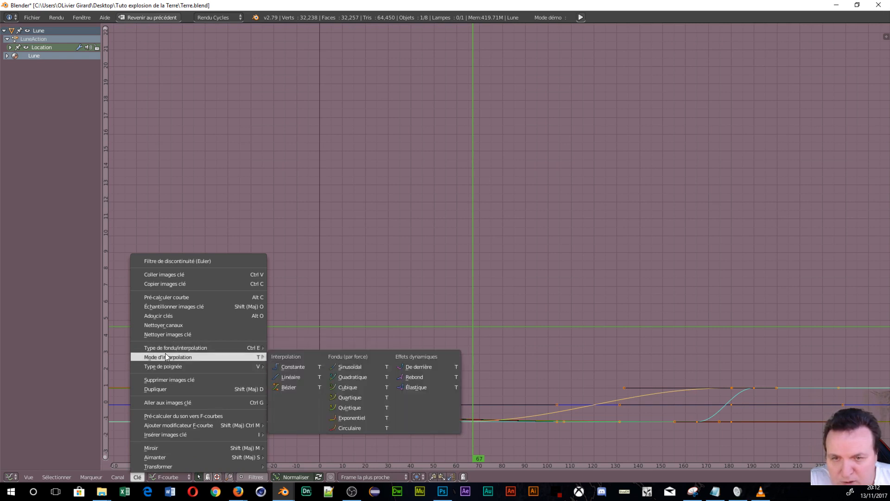
{"action": "mouse_move", "coordinate": [194, 358]}
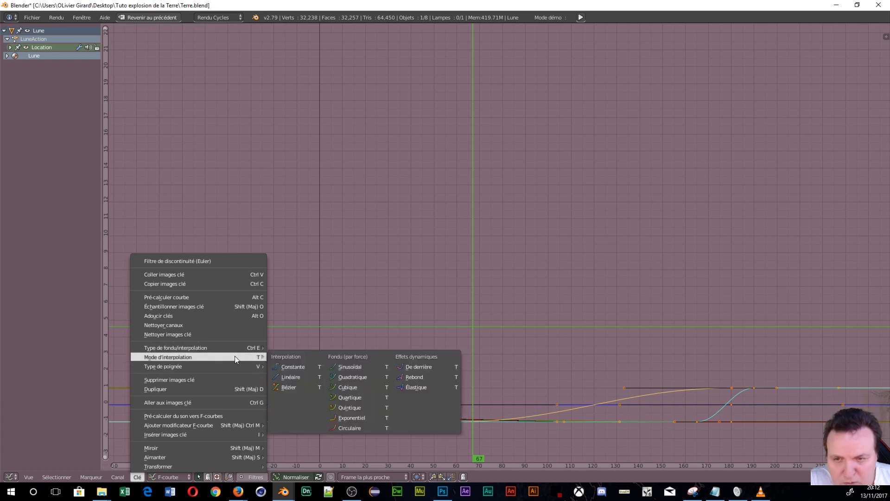
{"action": "left_click", "coordinate": [290, 377]}
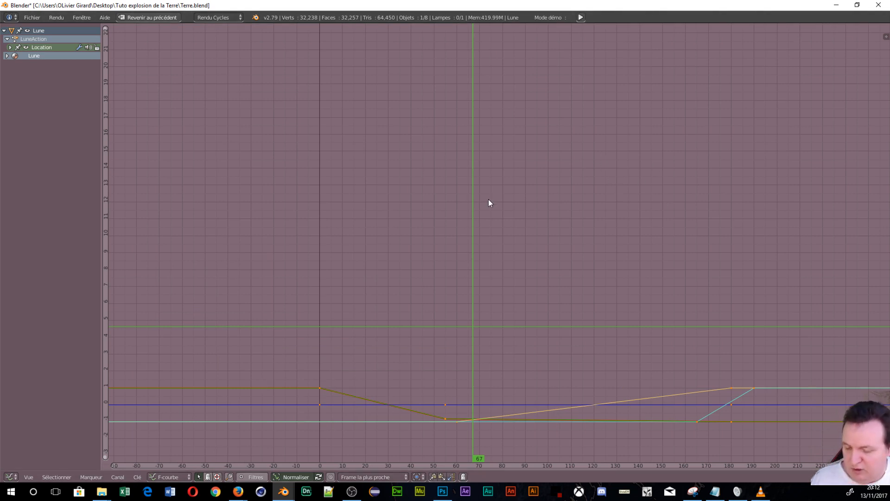
{"action": "key", "text": "shift+space"}
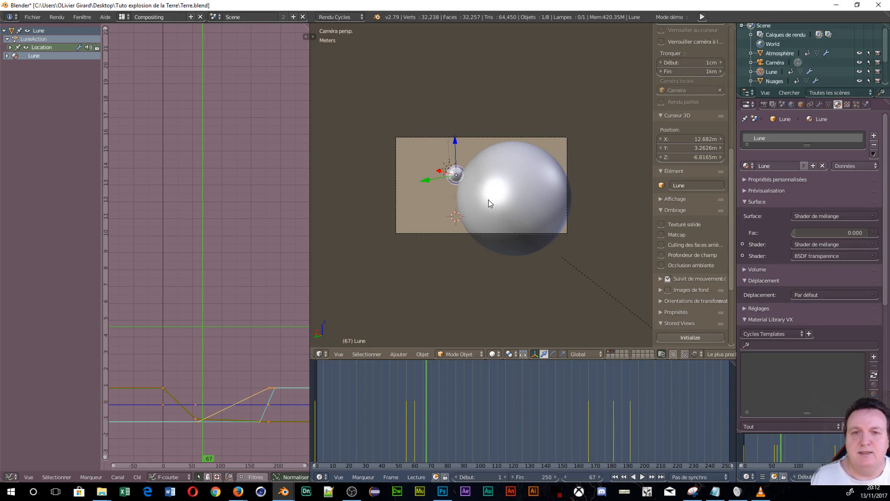
- Play the animation through the camera and scrub to frame 181 to check Lune's position after the impact
{"action": "left_click", "coordinate": [642, 476]}
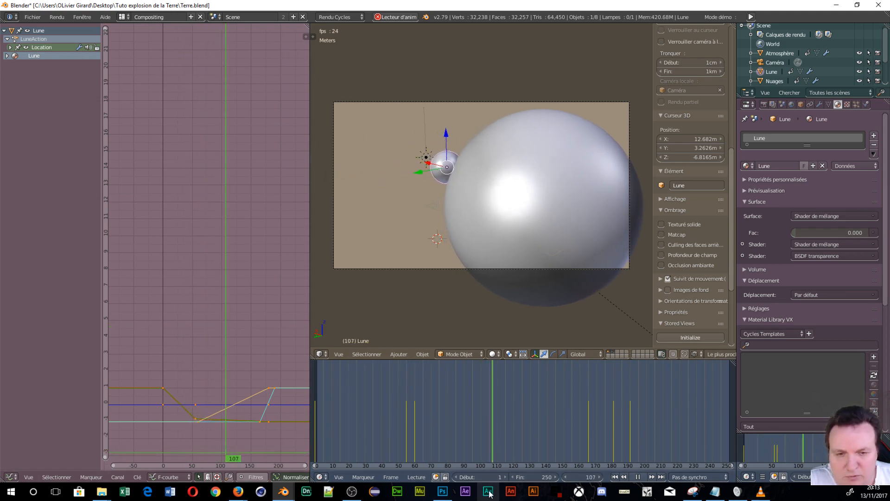
{"action": "left_click", "coordinate": [638, 477]}
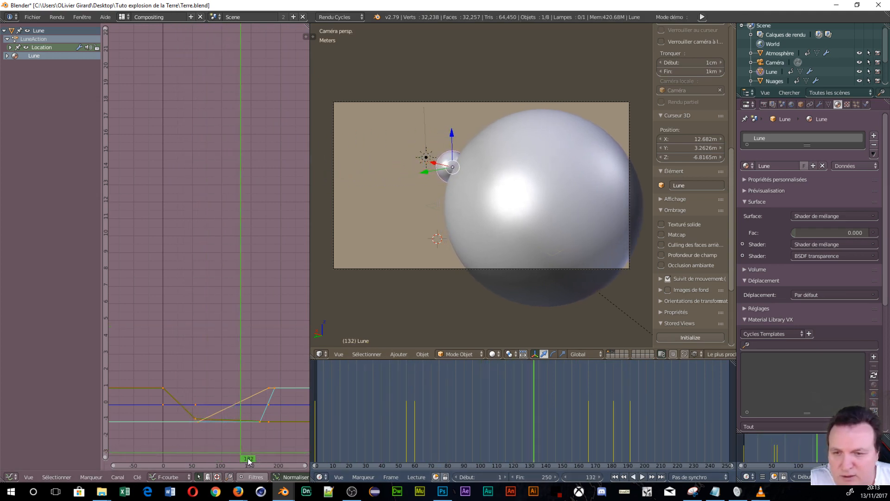
{"action": "left_click_drag", "start_coordinate": [241, 452], "coordinate": [268, 469]}
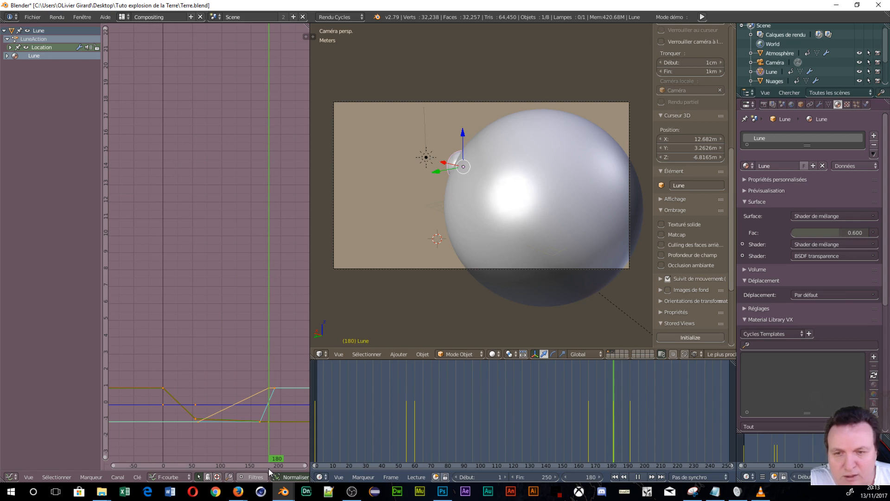
{"action": "left_click_drag", "start_coordinate": [269, 468], "coordinate": [270, 468]}
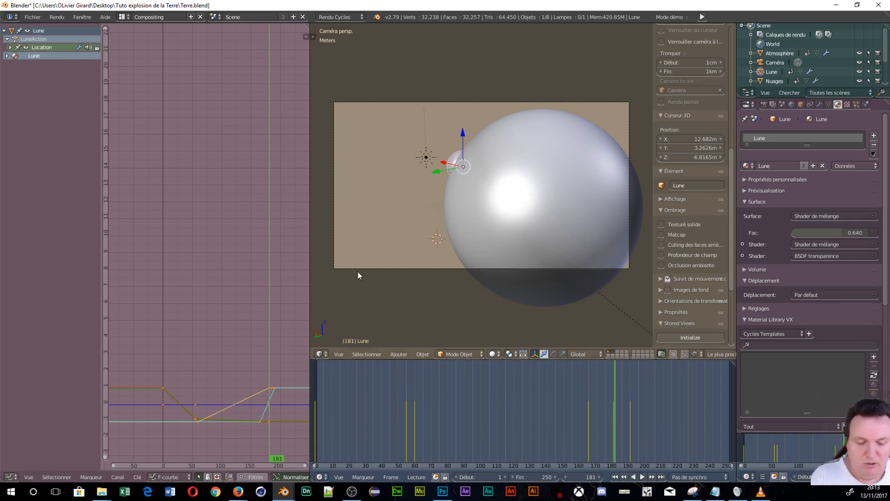
- Examine Lune's position against Terre at frame 181 from an oblique angle and from the top view
{"action": "key", "text": "KP_7"}
{"action": "scroll", "coordinate": [433, 165], "scroll_direction": "down", "scroll_amount": 5}
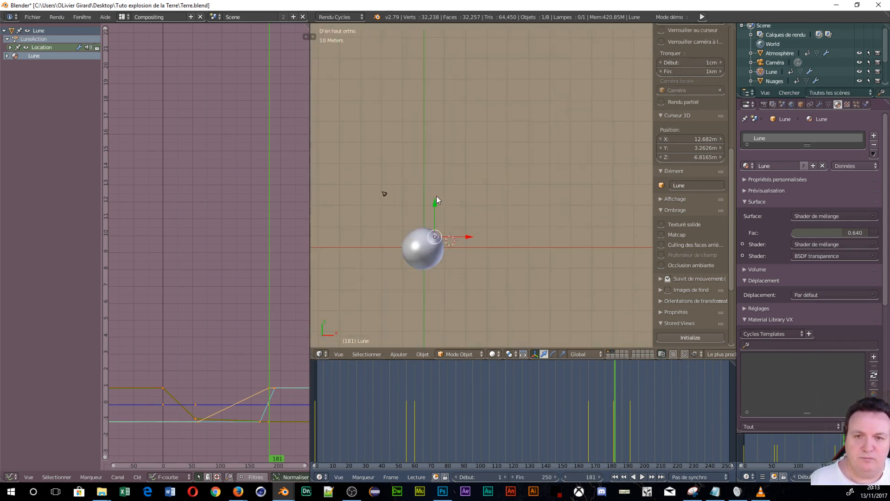
{"action": "scroll", "coordinate": [424, 281], "scroll_direction": "up", "scroll_amount": 3}
{"action": "middle_click_drag", "start_coordinate": [381, 228], "coordinate": [430, 134]}
{"action": "scroll", "coordinate": [521, 277], "scroll_direction": "up", "scroll_amount": 3}
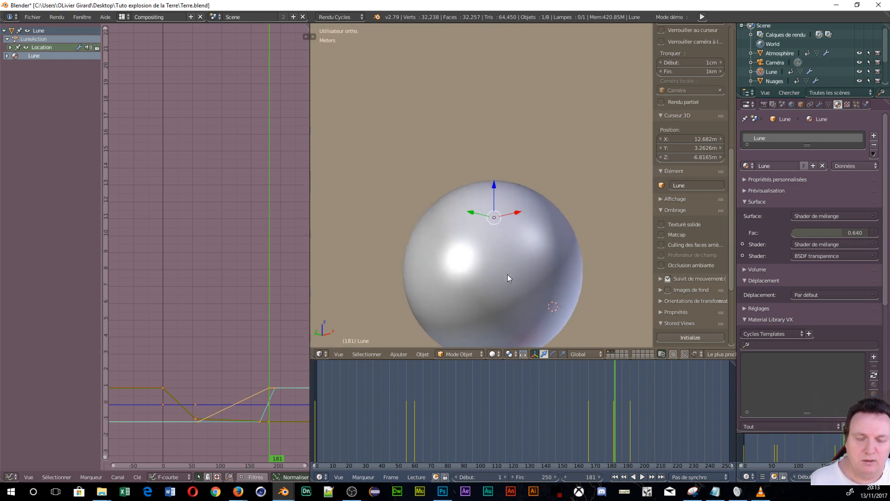
{"action": "key", "text": "KP_7"}
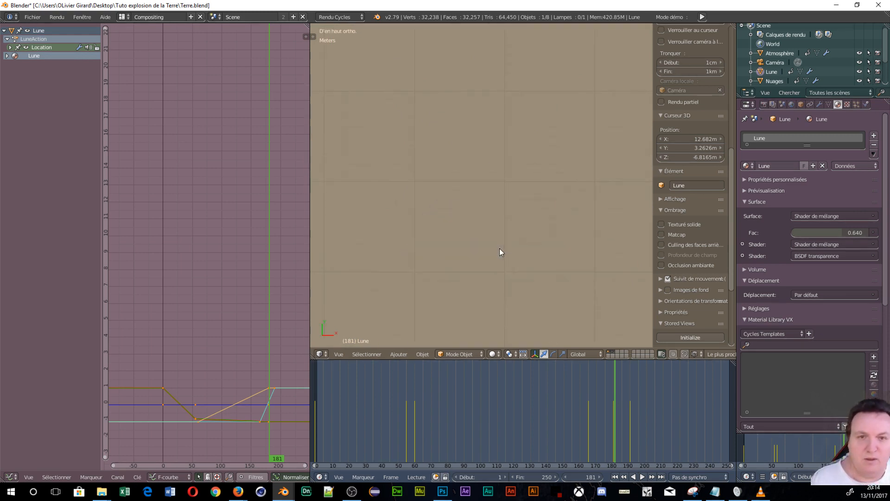
{"action": "scroll", "coordinate": [473, 160], "scroll_direction": "down", "scroll_amount": 6}
{"action": "middle_click_drag", "start_coordinate": [468, 156], "coordinate": [477, 256], "text": "shift"}
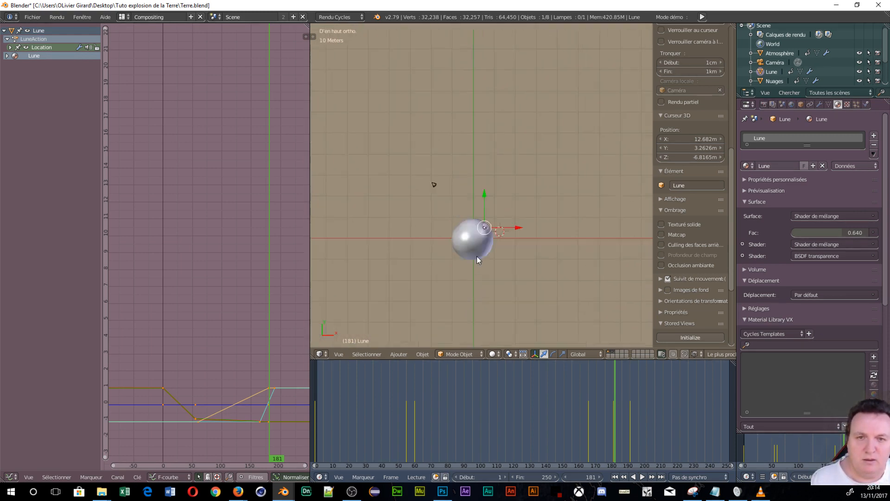
{"action": "scroll", "coordinate": [500, 242], "scroll_direction": "up", "scroll_amount": 7}
{"action": "middle_click_drag", "start_coordinate": [498, 212], "coordinate": [507, 329], "text": "shift"}
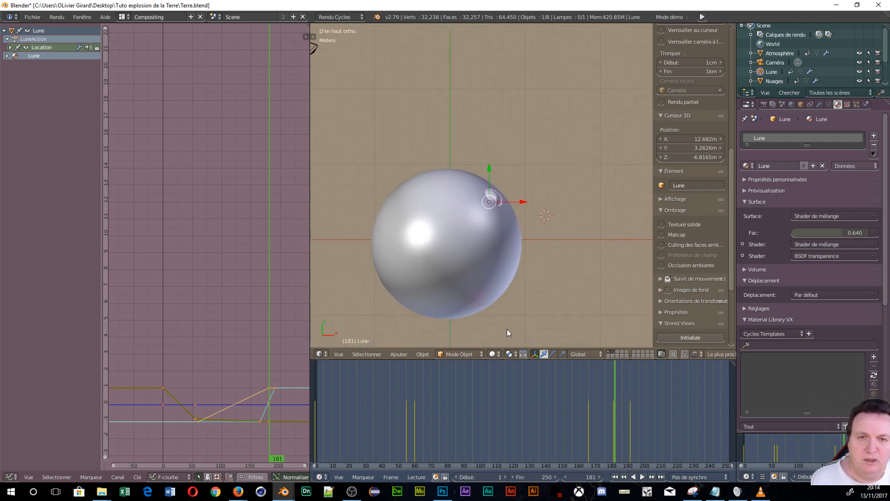
- Move Lune deeper inside Terre in the top view at frame 180 and insert a Position keyframe
{"action": "key", "text": "g"}
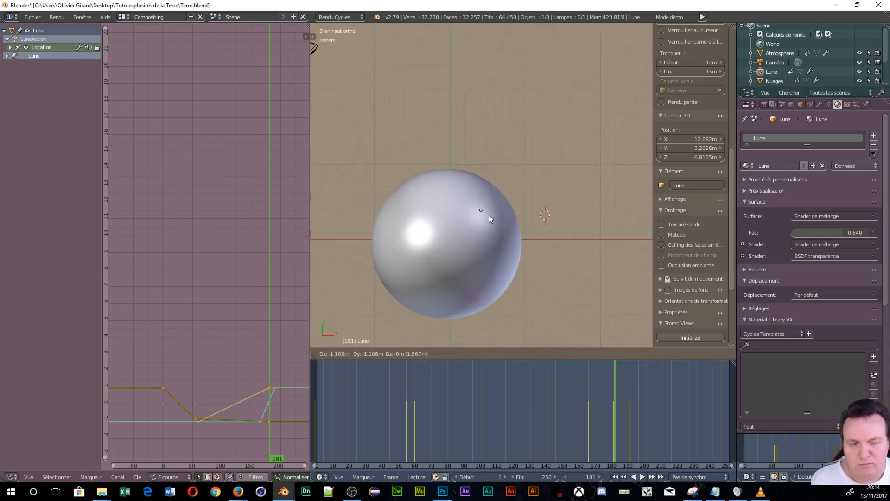
{"action": "left_click", "coordinate": [489, 216]}
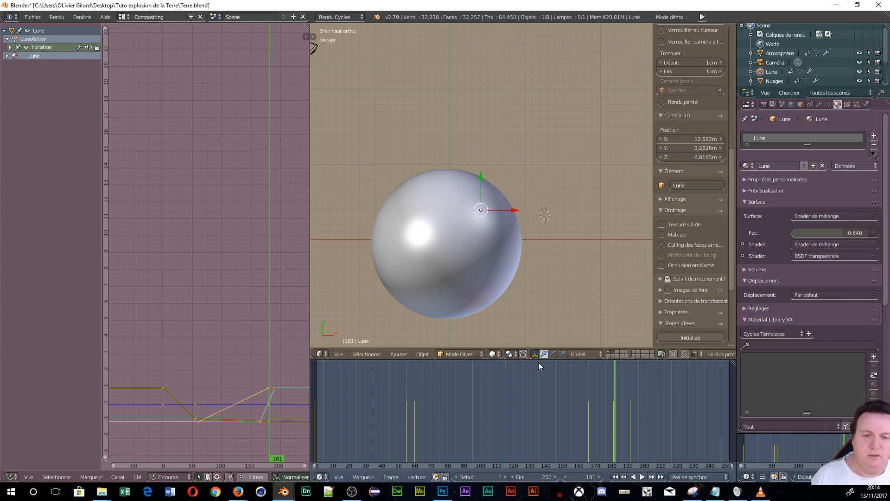
{"action": "left_click", "coordinate": [614, 385]}
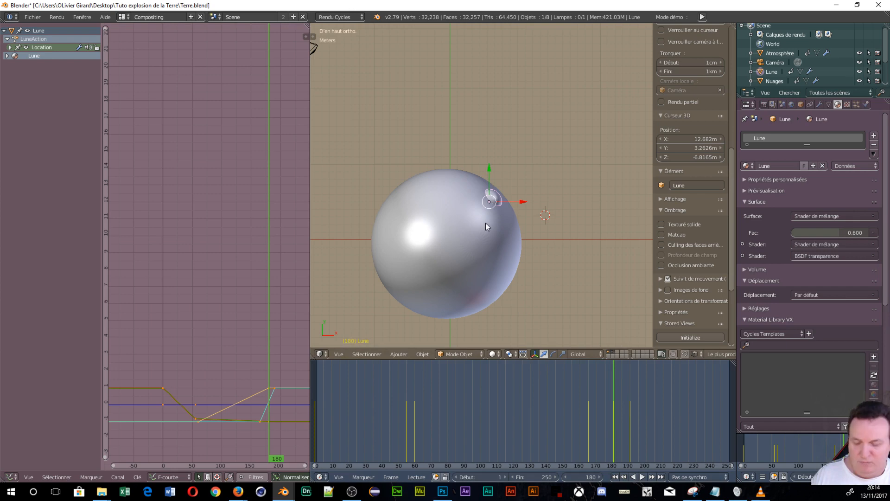
{"action": "left_click_drag", "start_coordinate": [489, 205], "coordinate": [488, 210]}
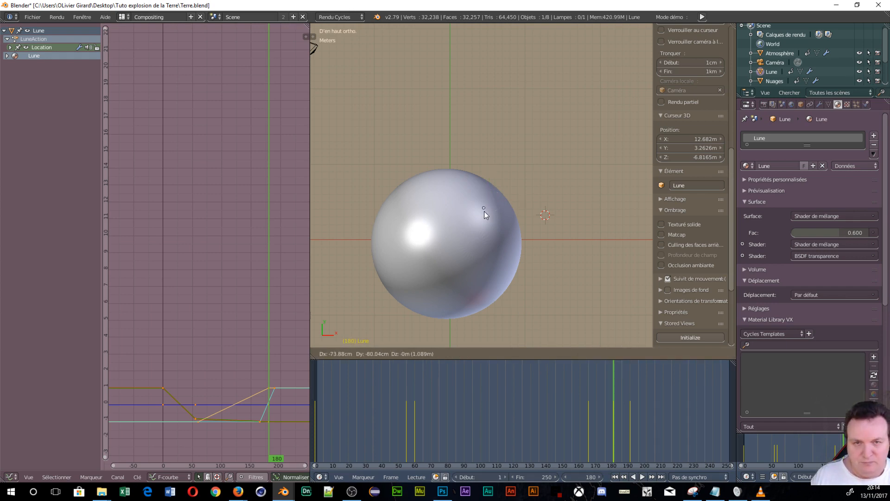
{"action": "left_click", "coordinate": [483, 215]}
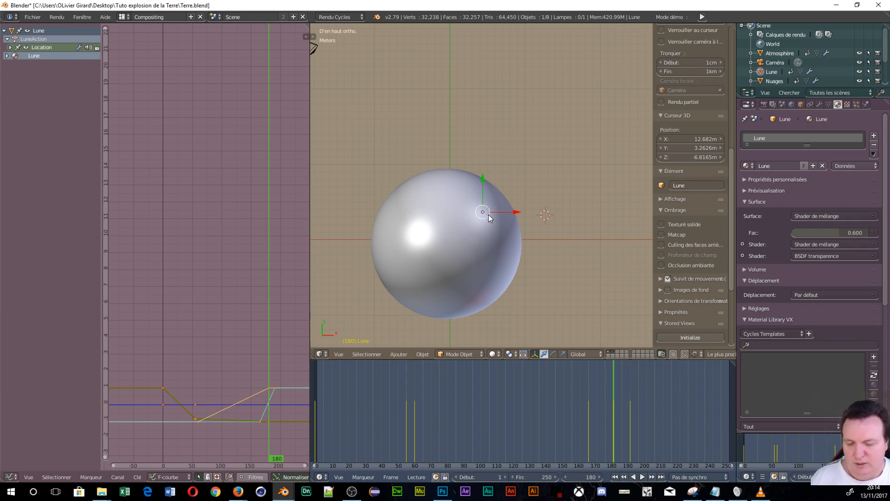
{"action": "key", "text": "i"}
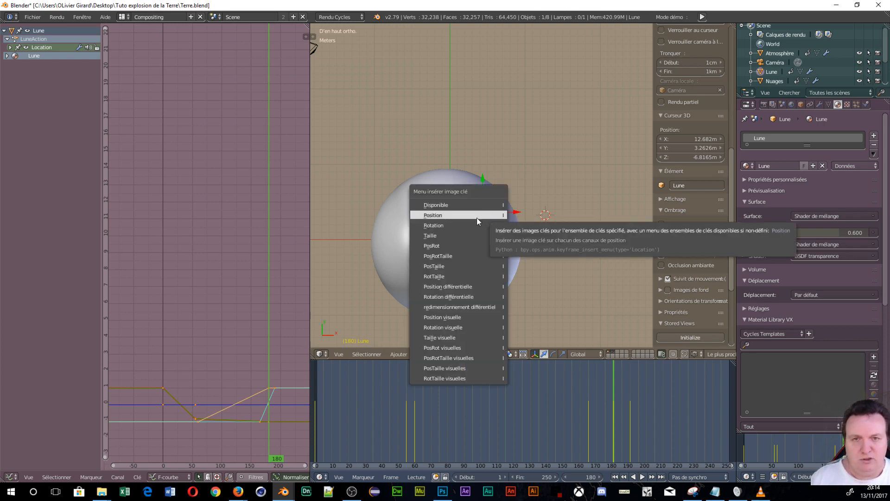
{"action": "left_click", "coordinate": [469, 215]}
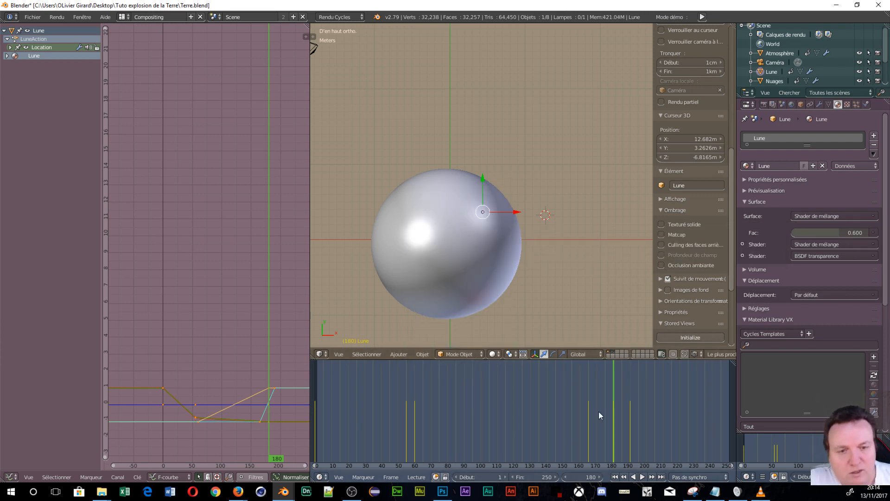
- Play the animation from frame 0 in the top view, stop it and scrub back to frame 80
{"action": "left_click_drag", "start_coordinate": [614, 384], "coordinate": [316, 394]}
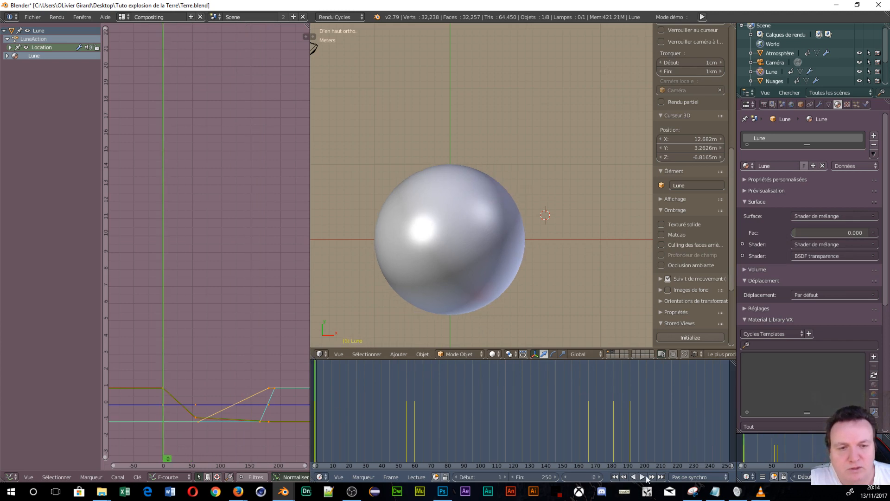
{"action": "scroll", "coordinate": [626, 146], "scroll_direction": "down", "scroll_amount": 4}
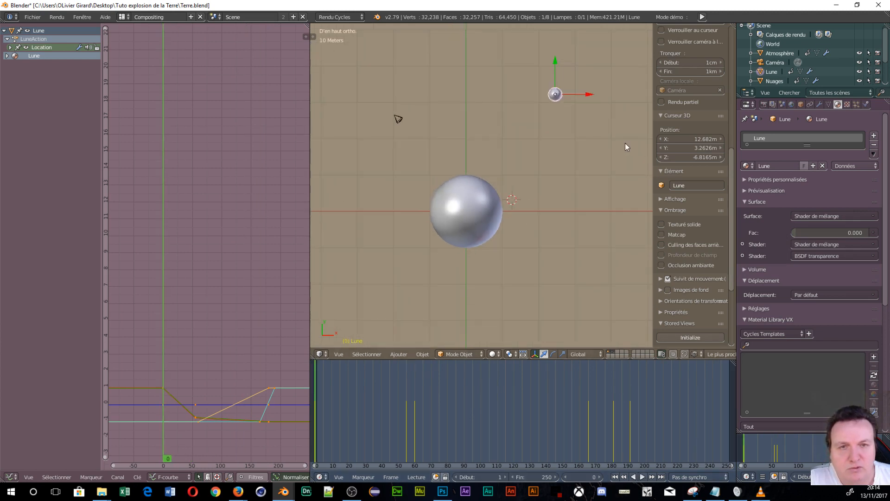
{"action": "left_click", "coordinate": [643, 477]}
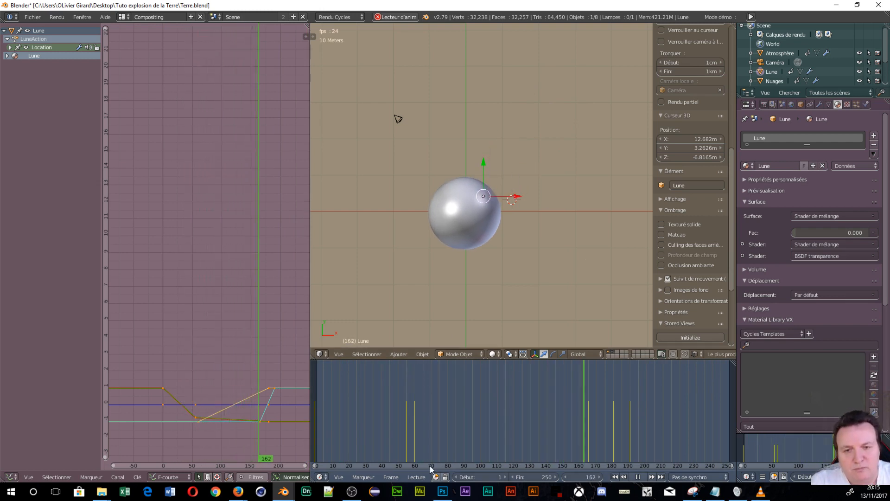
{"action": "left_click", "coordinate": [638, 477]}
{"action": "left_click_drag", "start_coordinate": [631, 431], "coordinate": [447, 430]}
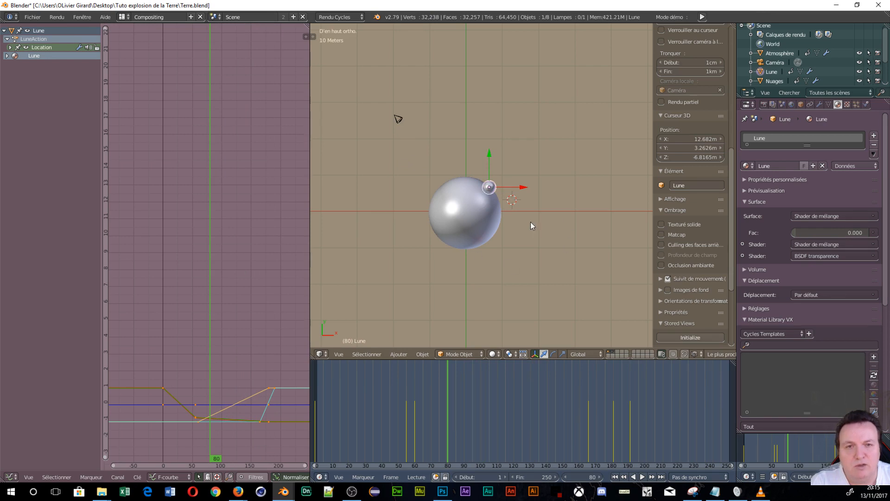
- Preview frame 80 through the camera with rendered shading and save Terre.blend
{"action": "scroll", "coordinate": [862, 51], "scroll_direction": "down", "scroll_amount": 3}
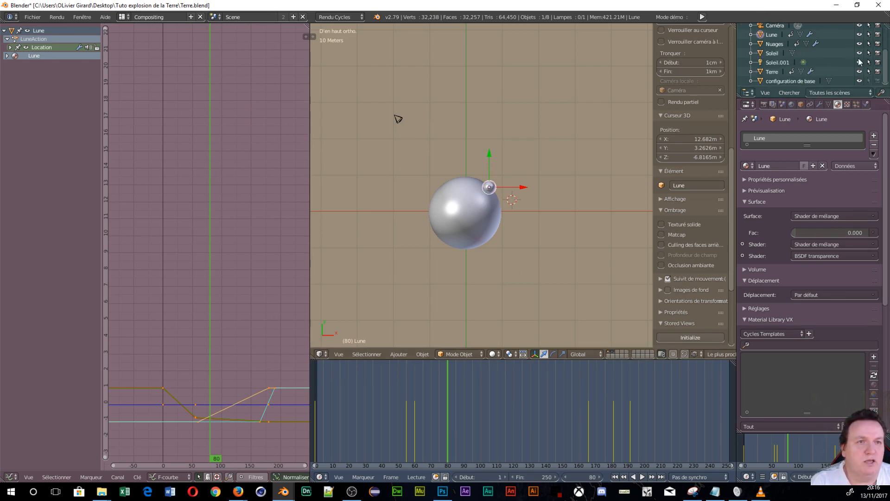
{"action": "scroll", "coordinate": [833, 79], "scroll_direction": "up", "scroll_amount": 3}
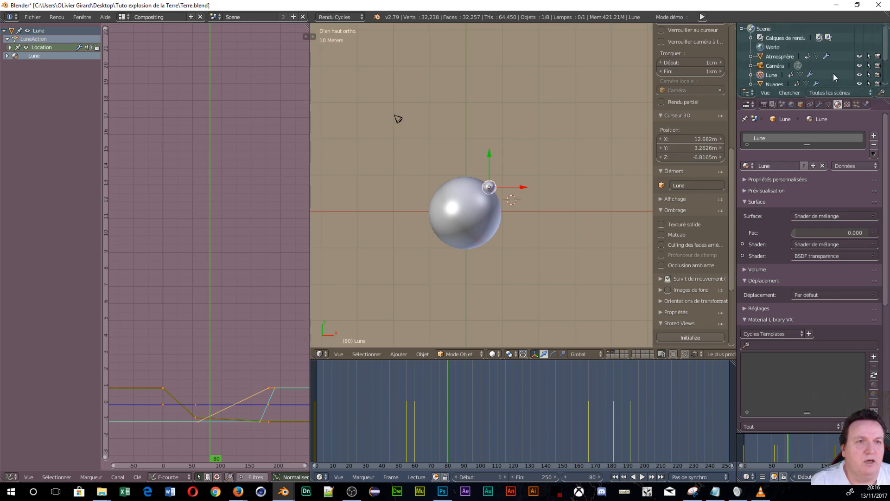
{"action": "key", "text": "KP_0"}
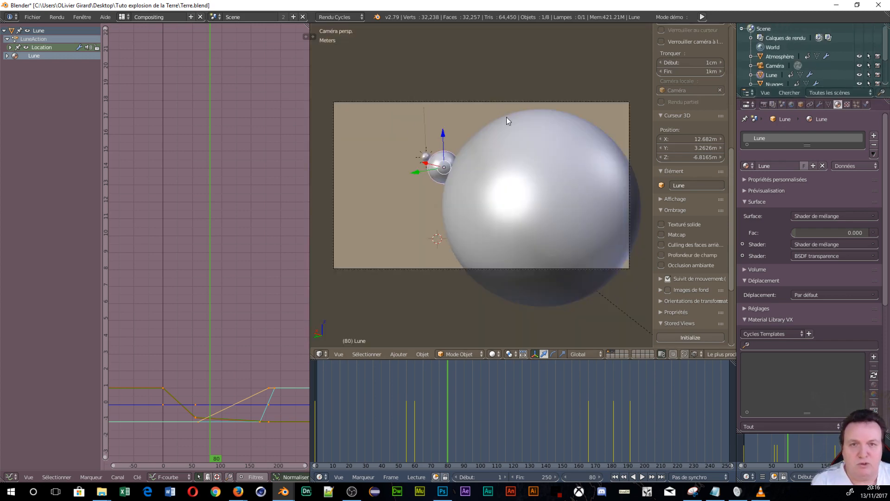
{"action": "key", "text": "shift+z"}
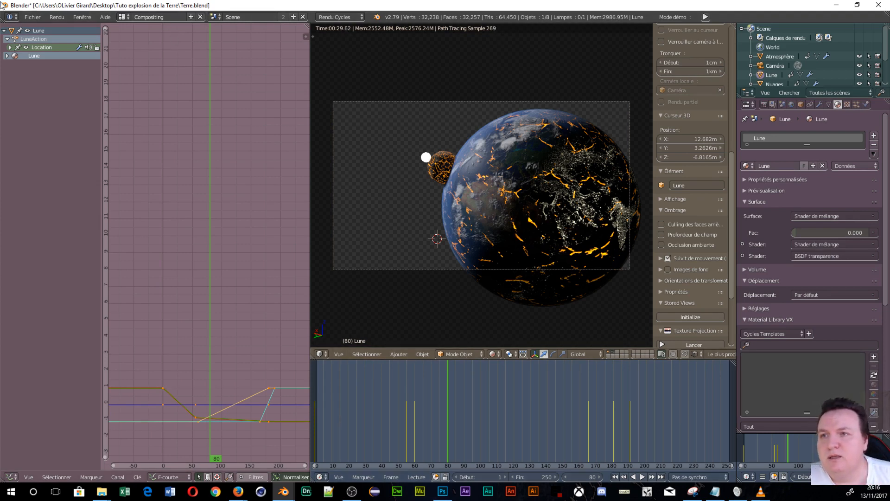
{"action": "left_click", "coordinate": [31, 17]}
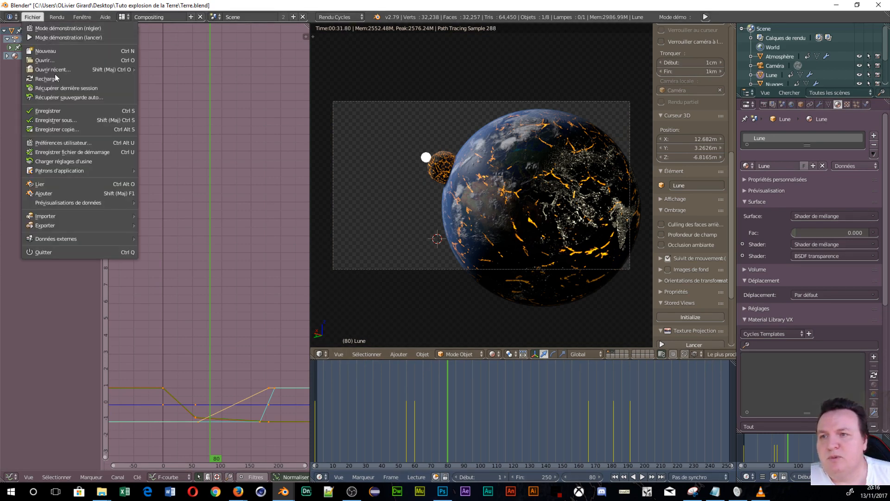
{"action": "left_click", "coordinate": [64, 107]}
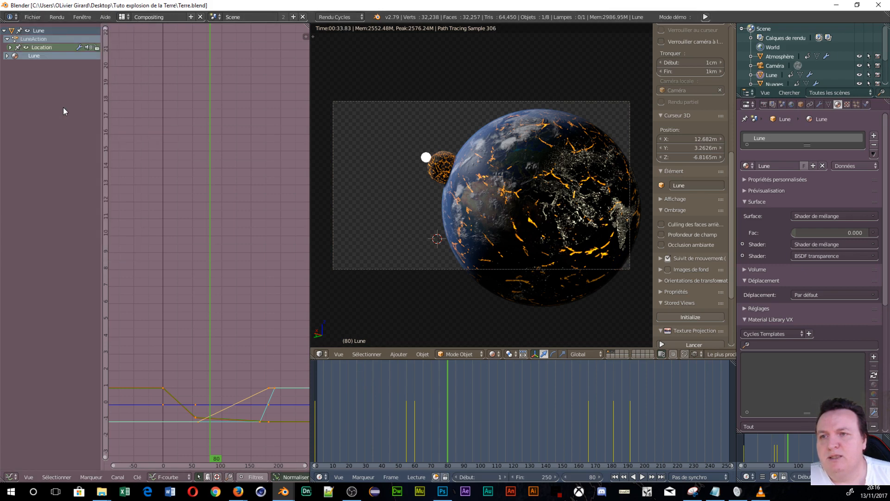